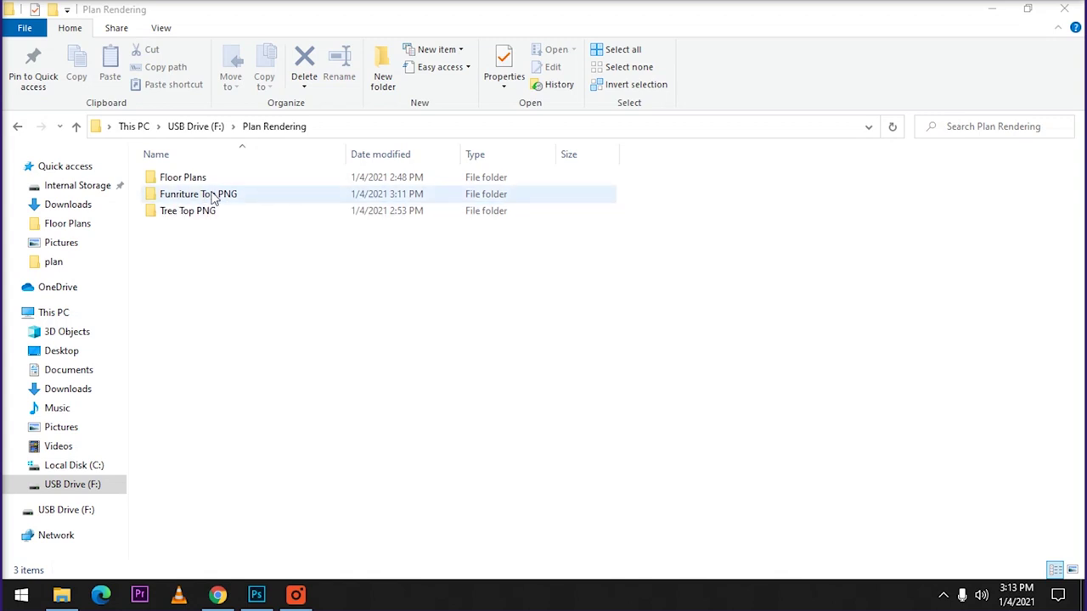
Step: Open 0.pdf from the Floor Plans folder, examine the complete furnished floor plan, and close it
double_click(238, 179)
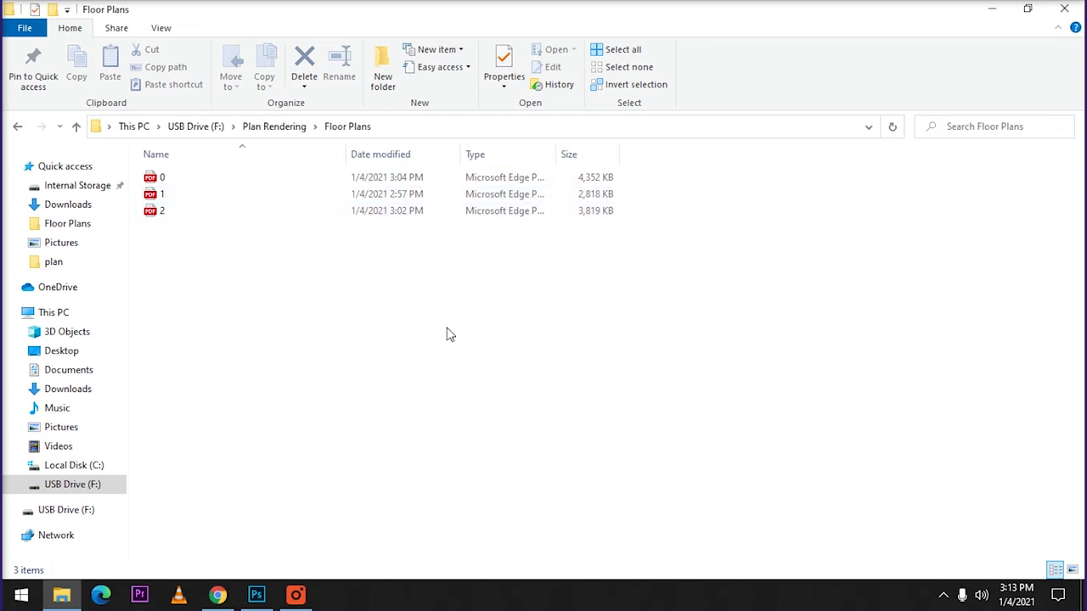
double_click(218, 176)
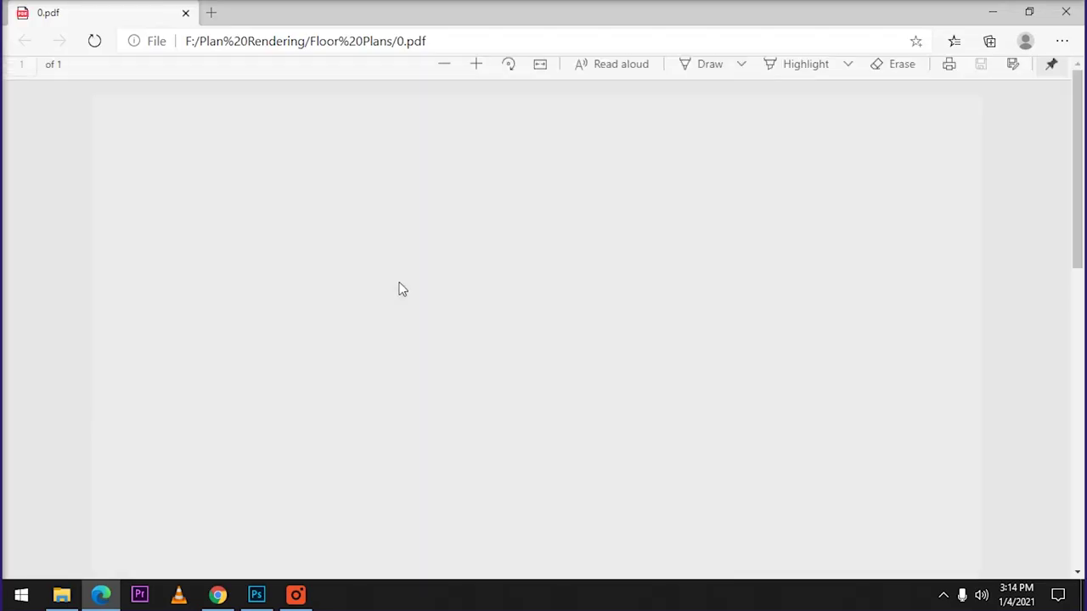
scroll(459, 287, down, 3)
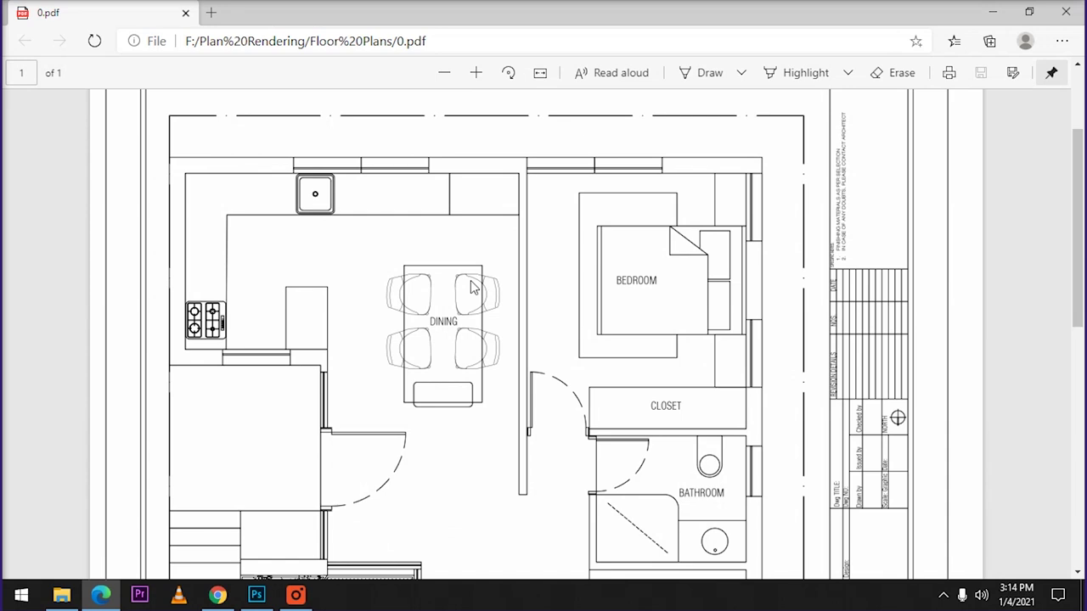
click(442, 73)
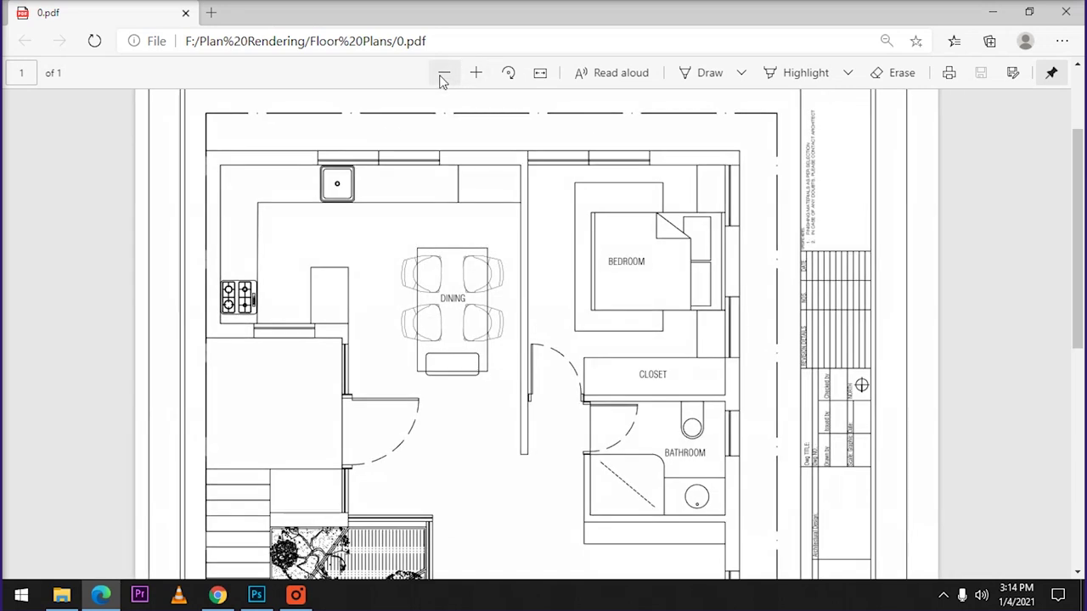
scroll(403, 187, down, 3)
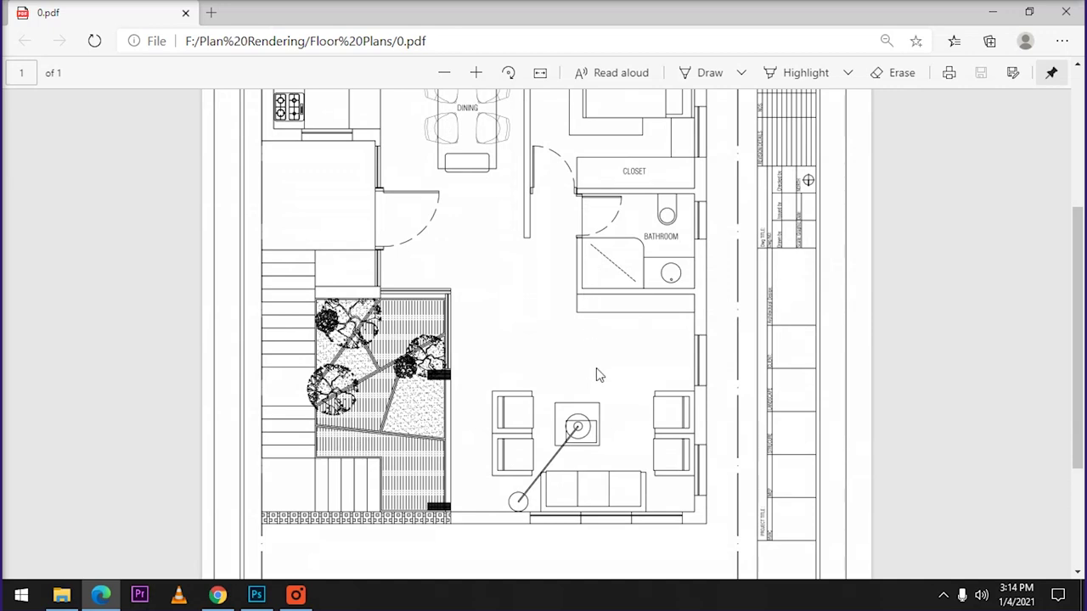
scroll(441, 386, up, 2)
scroll(617, 283, up, 1)
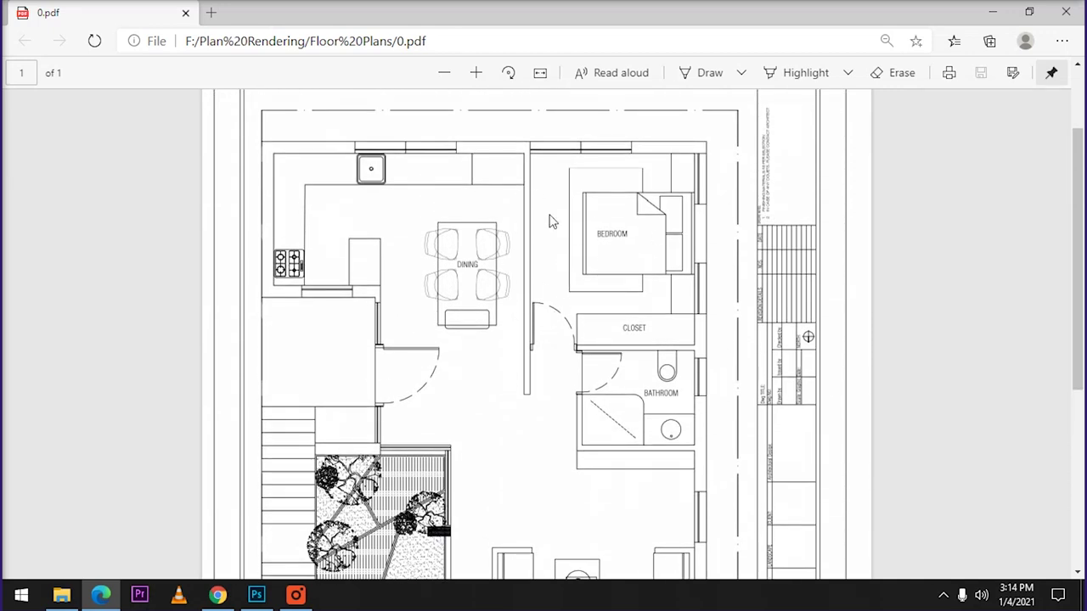
click(1071, 10)
Step: Open 1.pdf, examine the plan's walls, doors, windows and stairs, and close it
click(253, 194)
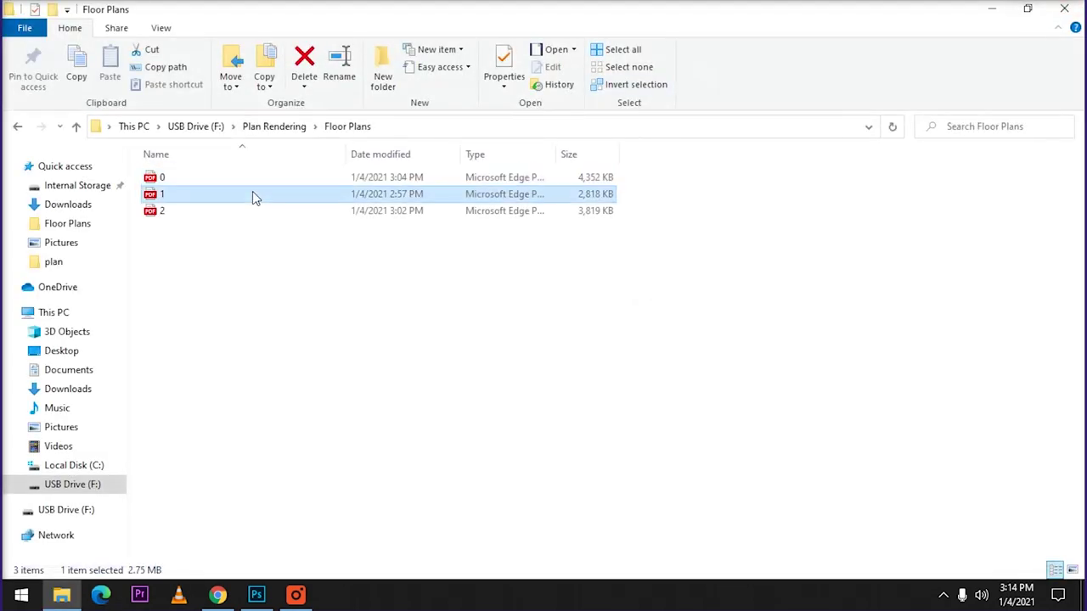
double_click(252, 193)
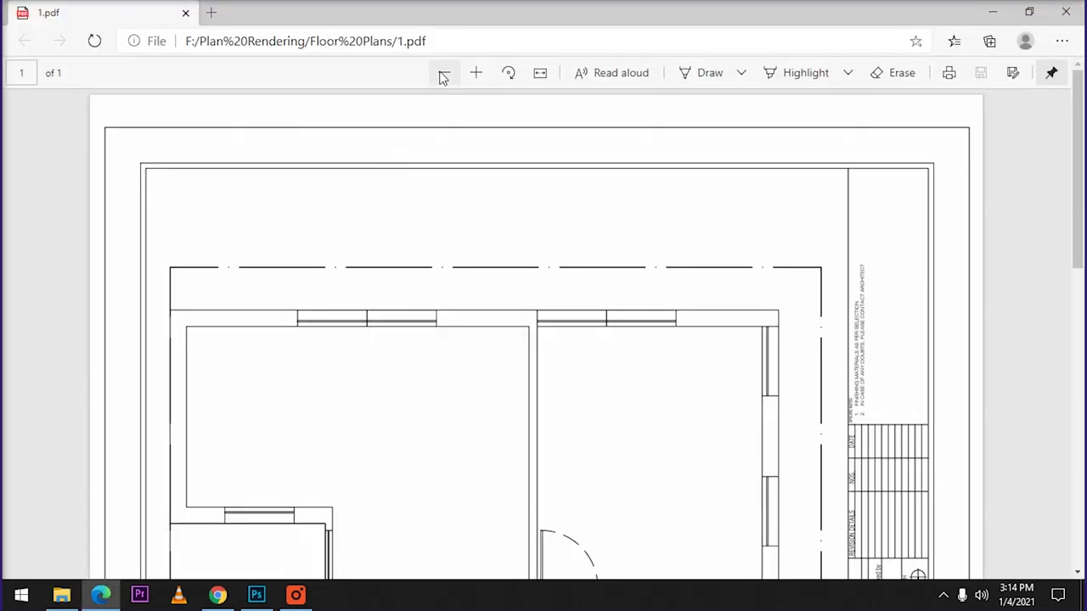
click(444, 73)
scroll(516, 288, down, 3)
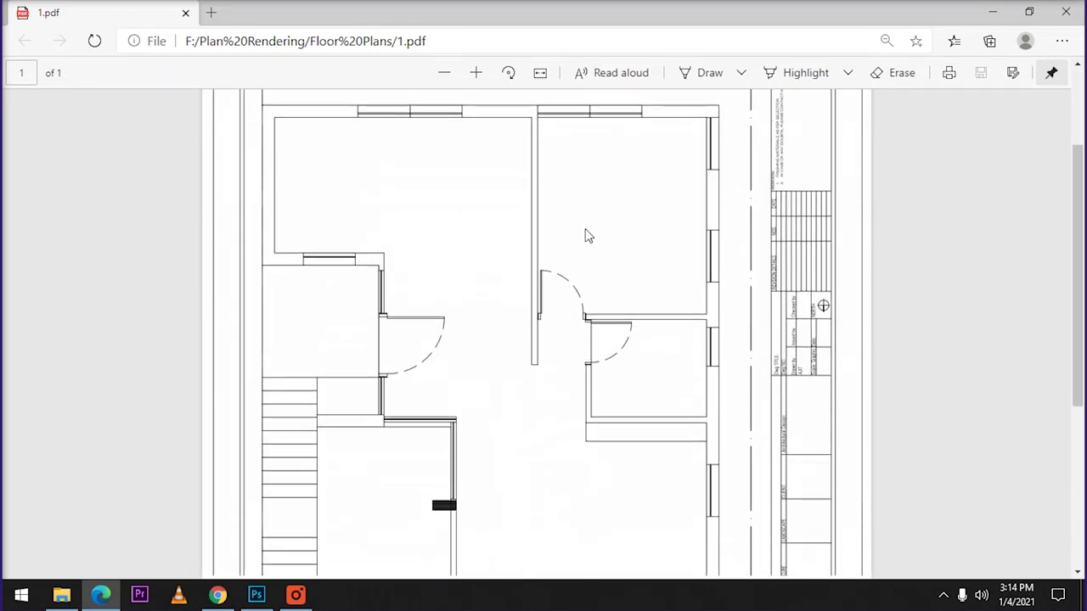
scroll(569, 255, down, 3)
scroll(662, 374, up, 3)
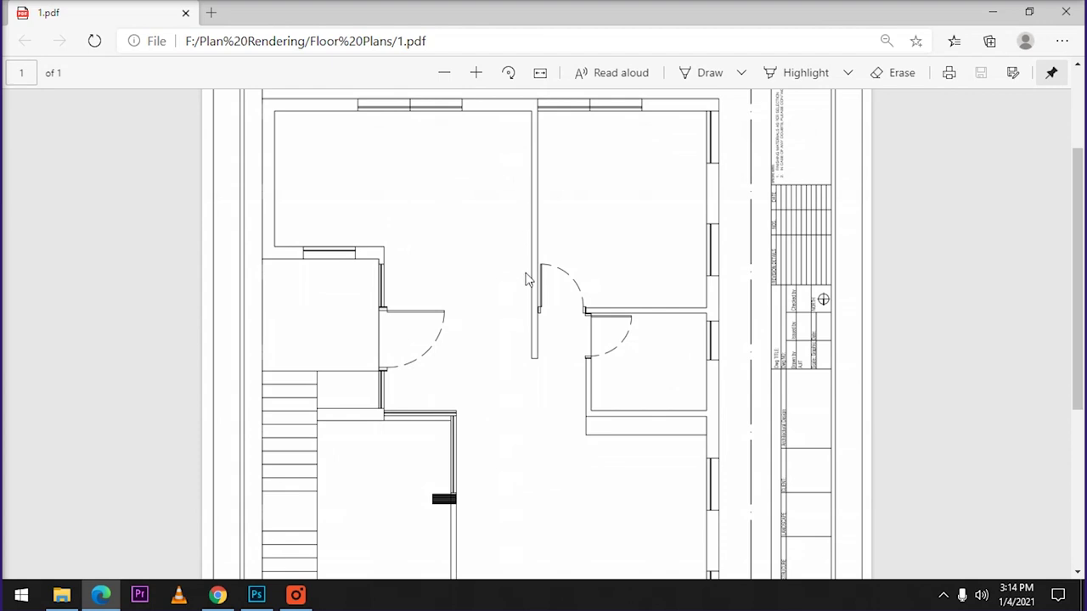
scroll(478, 208, down, 3)
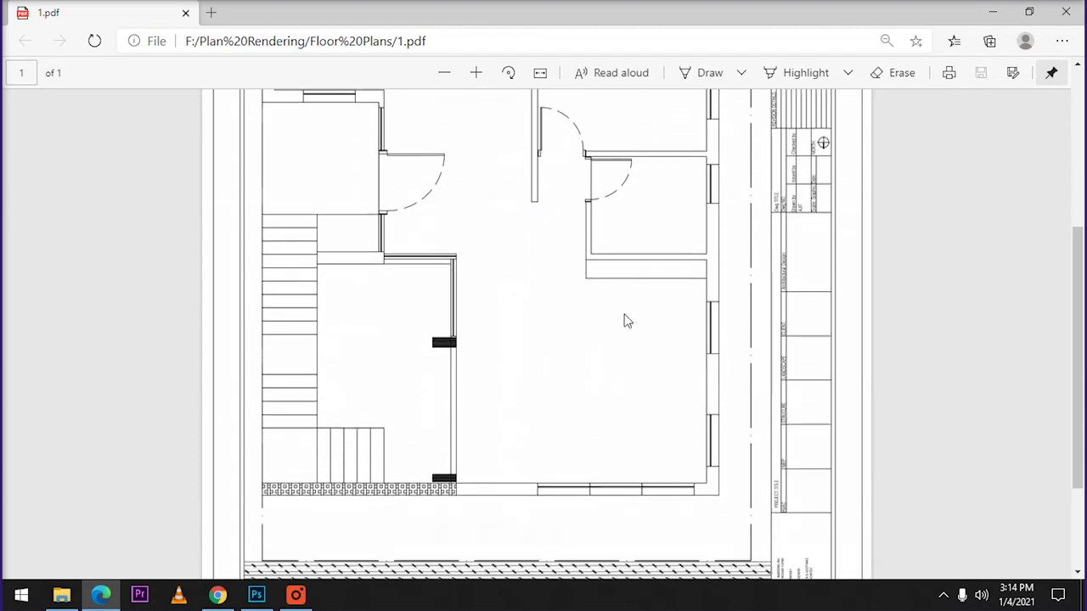
scroll(615, 289, up, 5)
scroll(530, 272, down, 3)
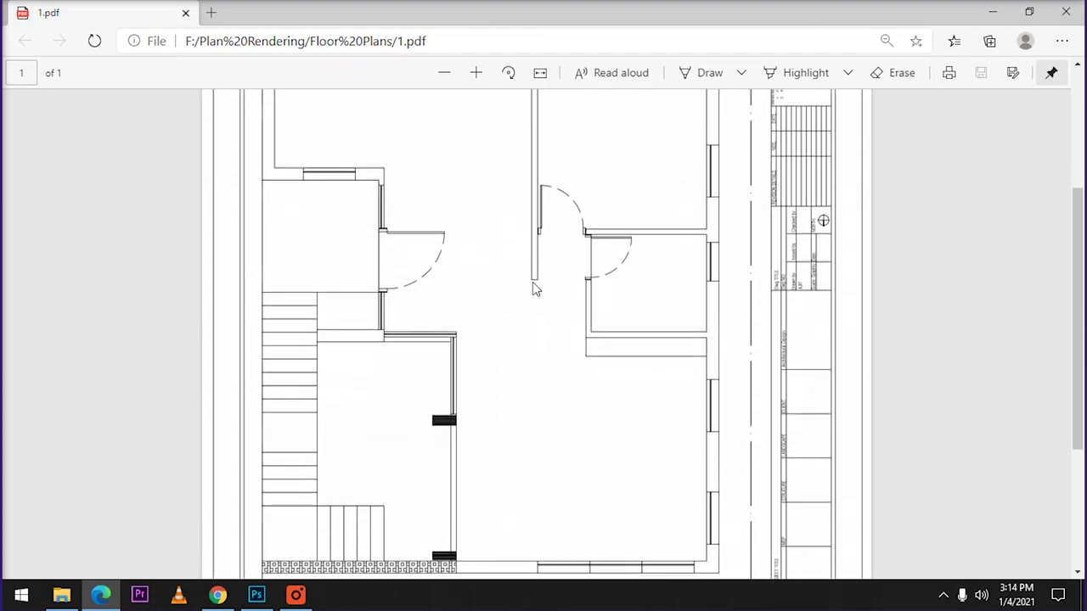
scroll(532, 283, up, 3)
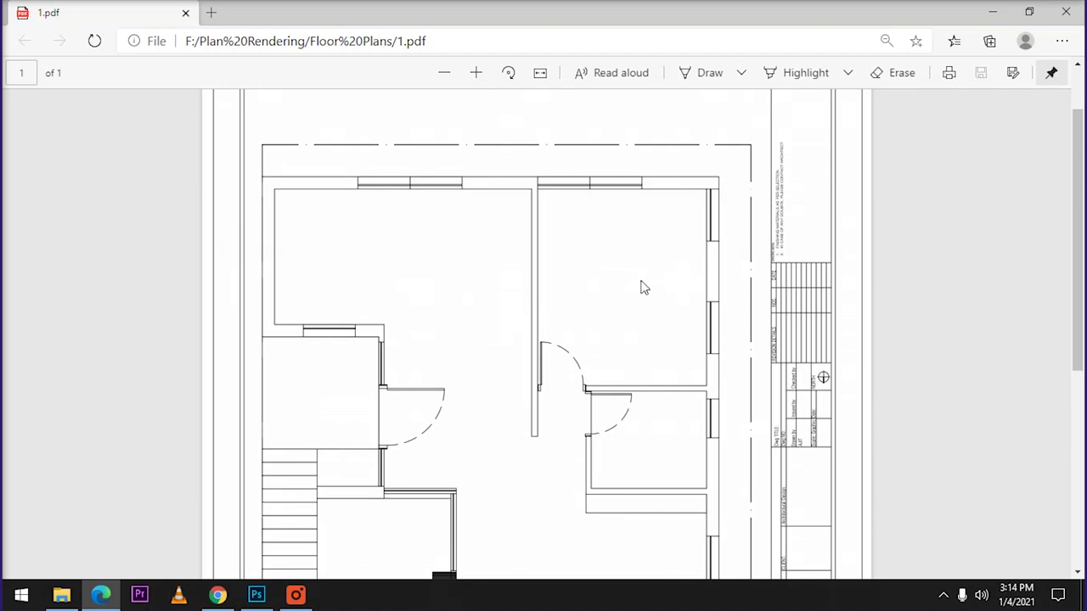
click(1074, 15)
Step: Open 2.pdf, examine the furniture, fixtures and garden layout, and close it
double_click(277, 213)
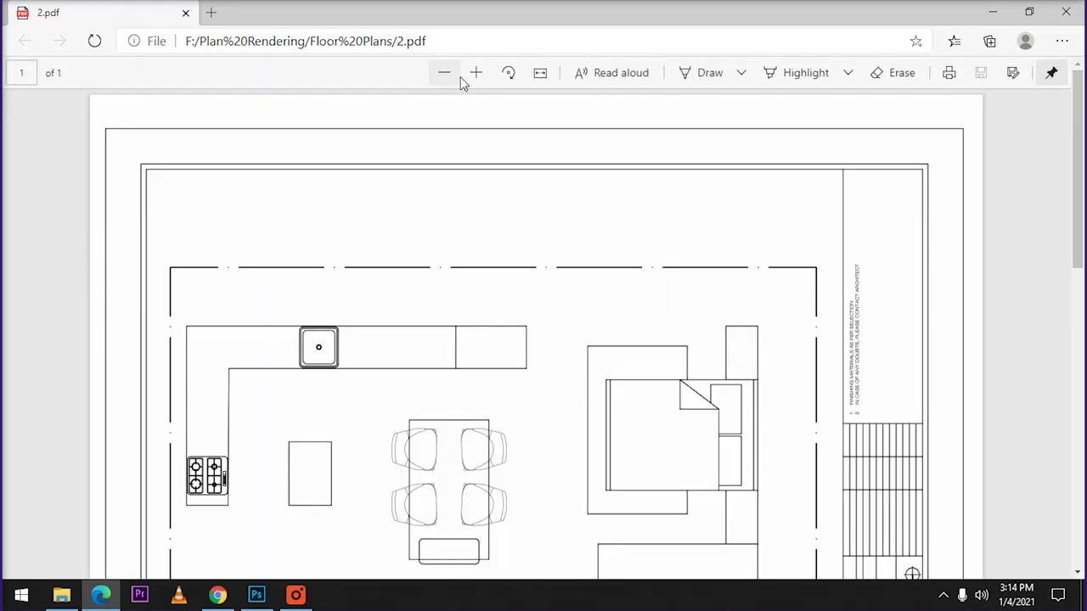
click(443, 73)
click(444, 73)
scroll(328, 167, down, 3)
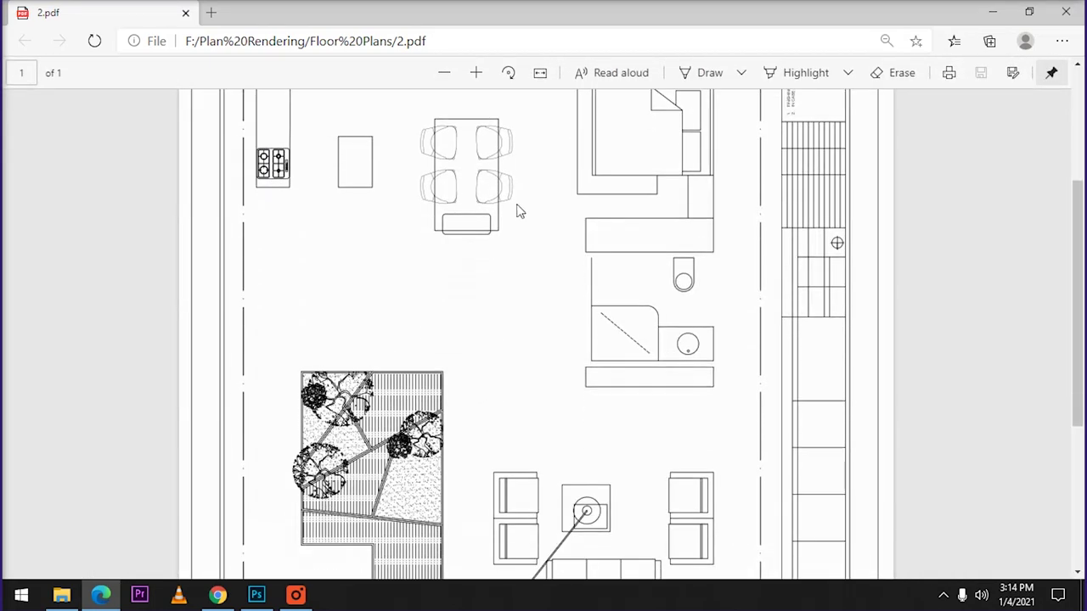
scroll(519, 211, up, 2)
scroll(628, 435, down, 4)
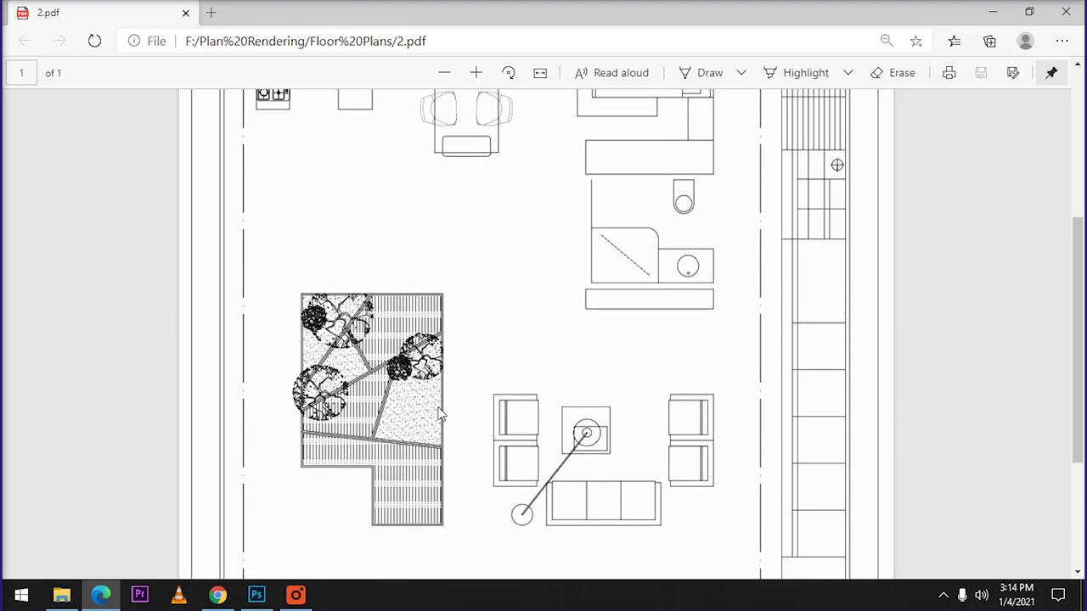
scroll(442, 412, up, 6)
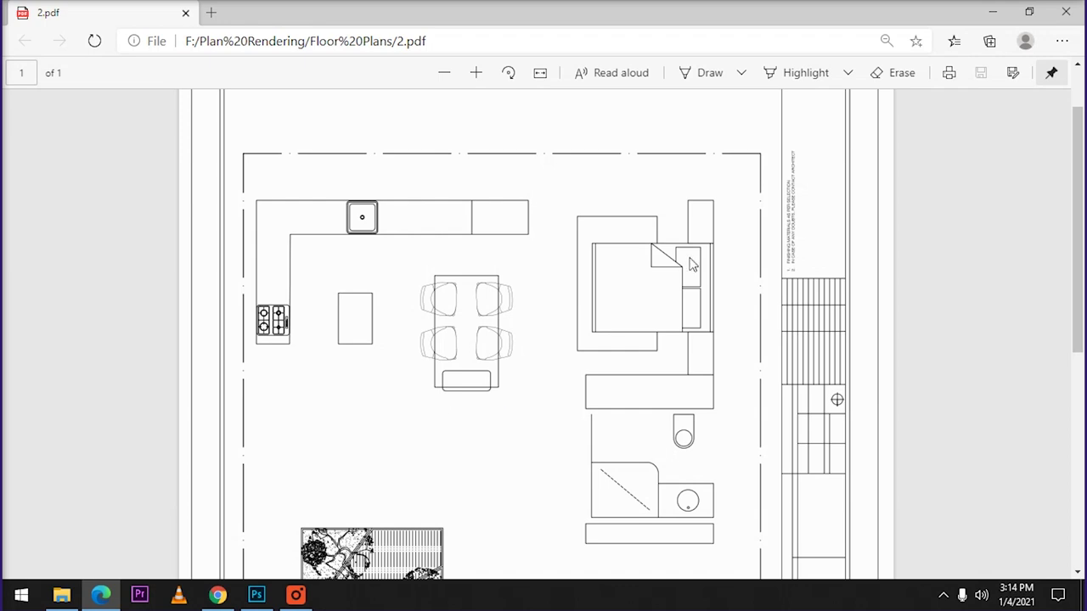
scroll(594, 255, down, 1)
scroll(603, 303, up, 1)
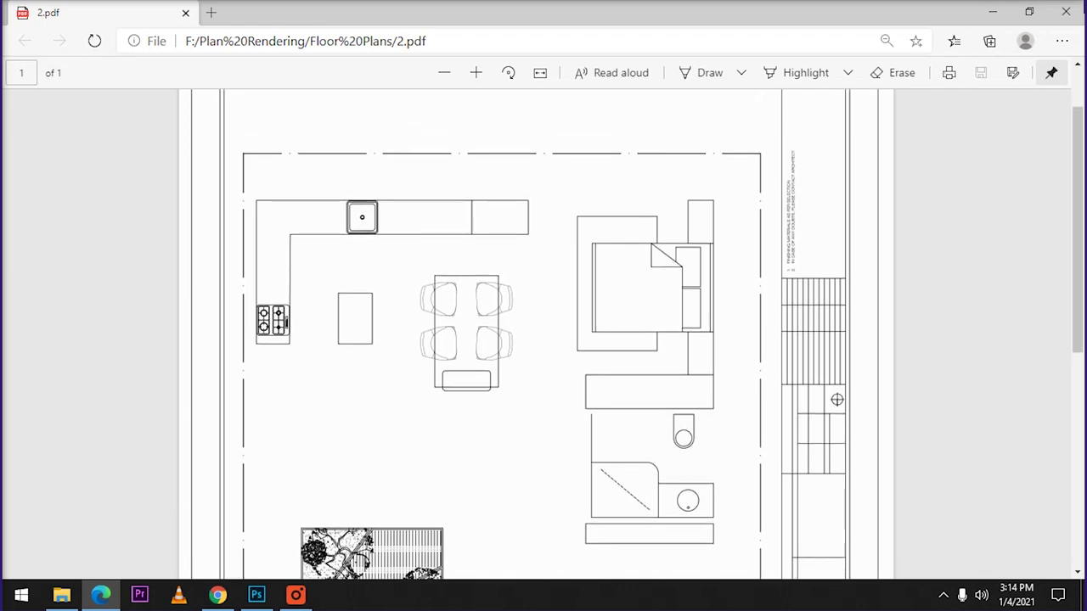
click(1066, 12)
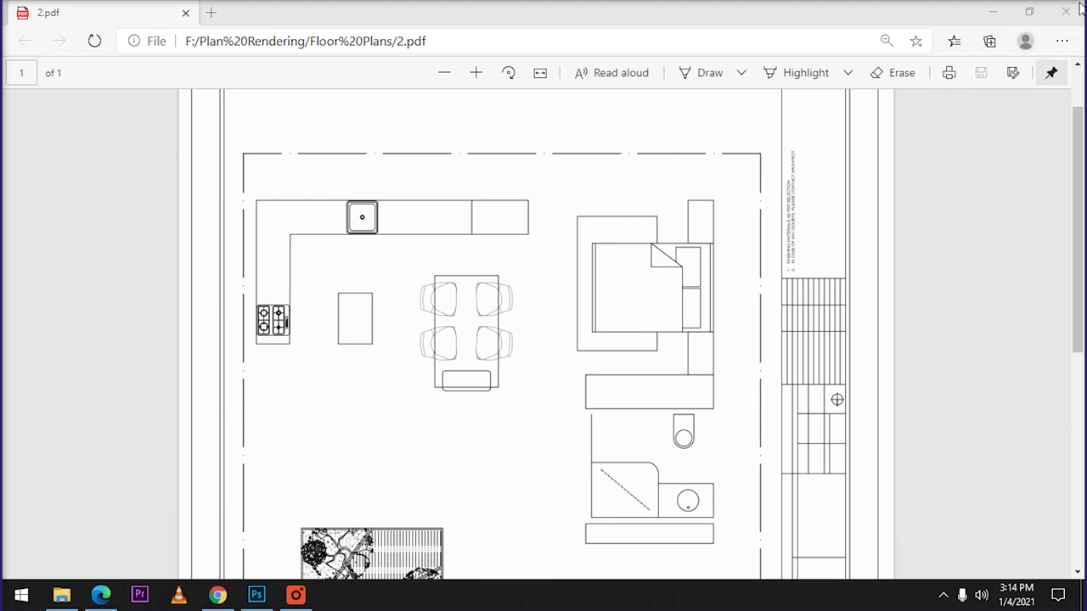
click(1063, 11)
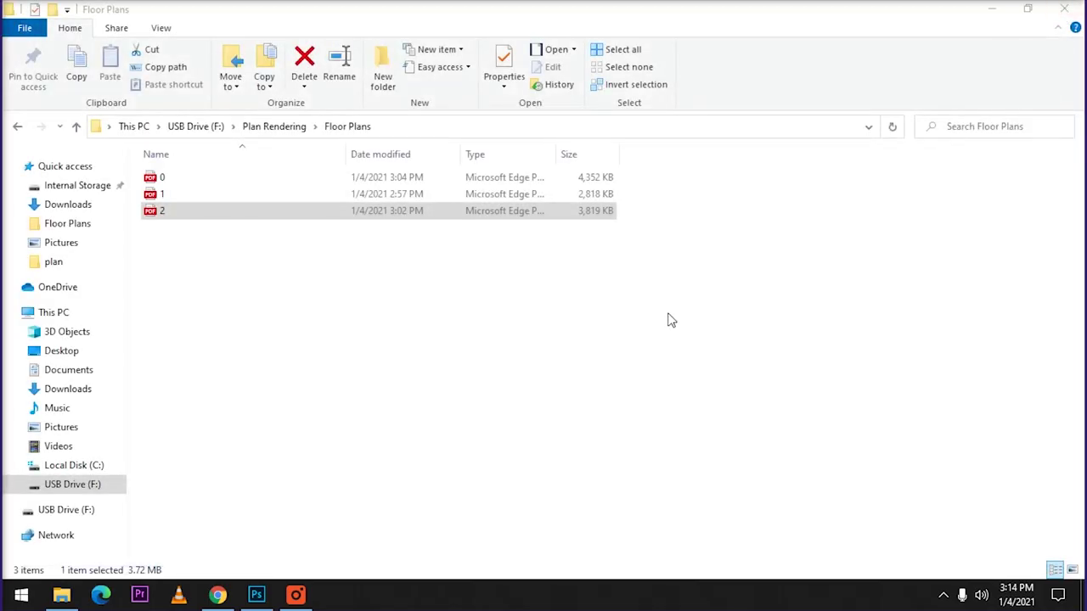
Step: Open the Tree Top PNG folder inside Plan Rendering to look at the top-view tree images
click(290, 126)
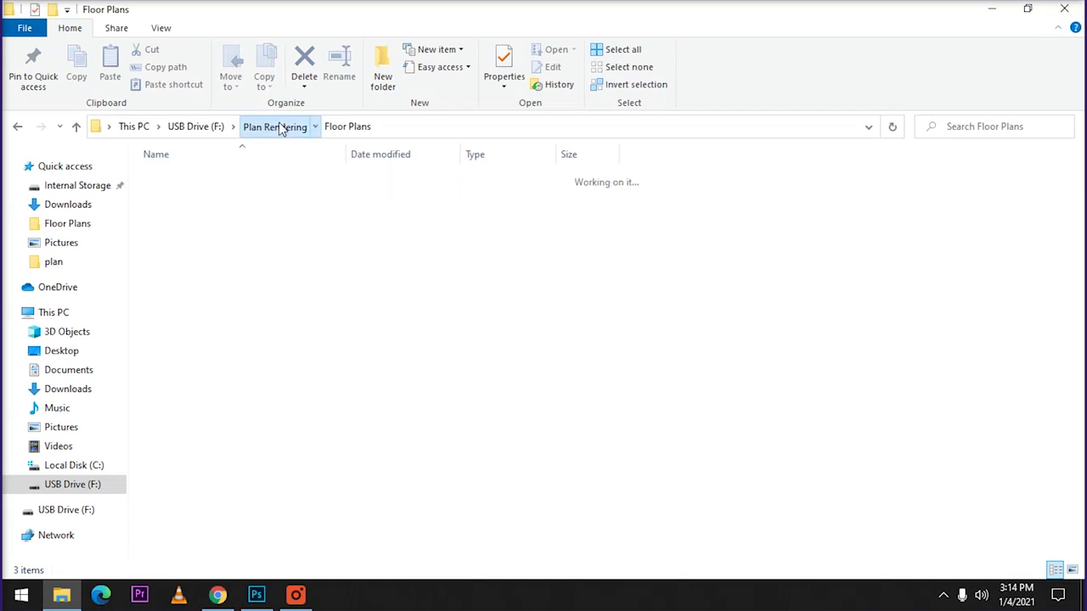
double_click(234, 211)
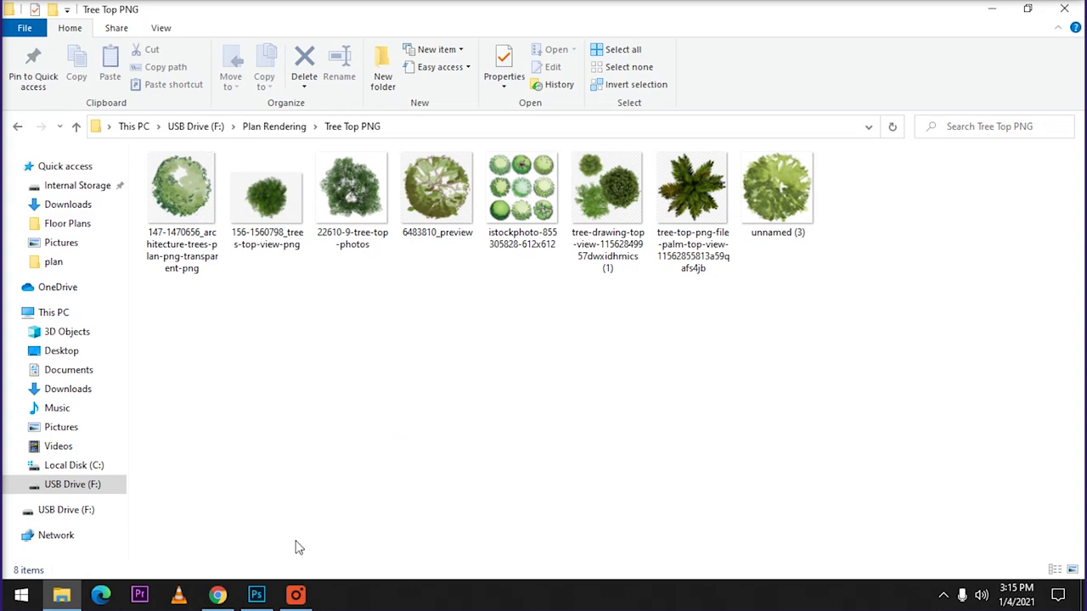
Step: Switch to Photoshop and start a new document named "Black and White Plan Rendering"
click(257, 594)
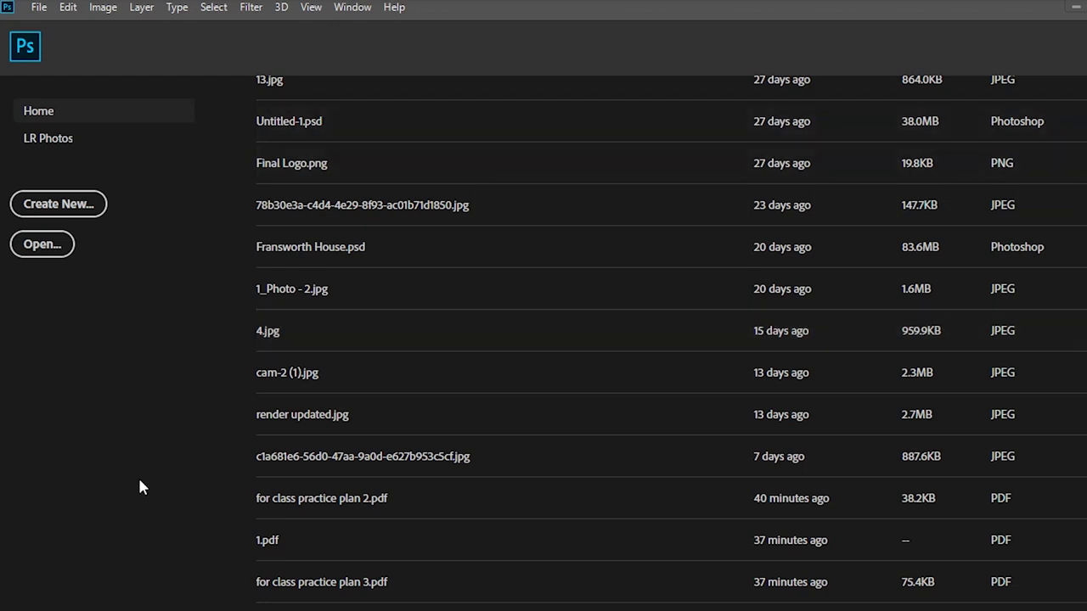
click(50, 205)
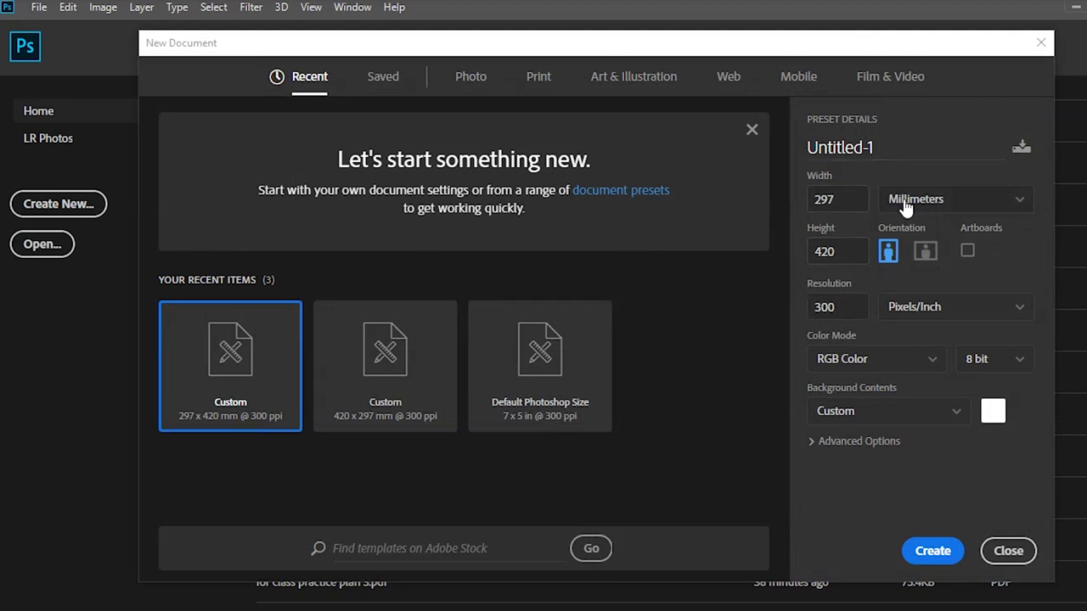
drag(879, 148, 778, 148)
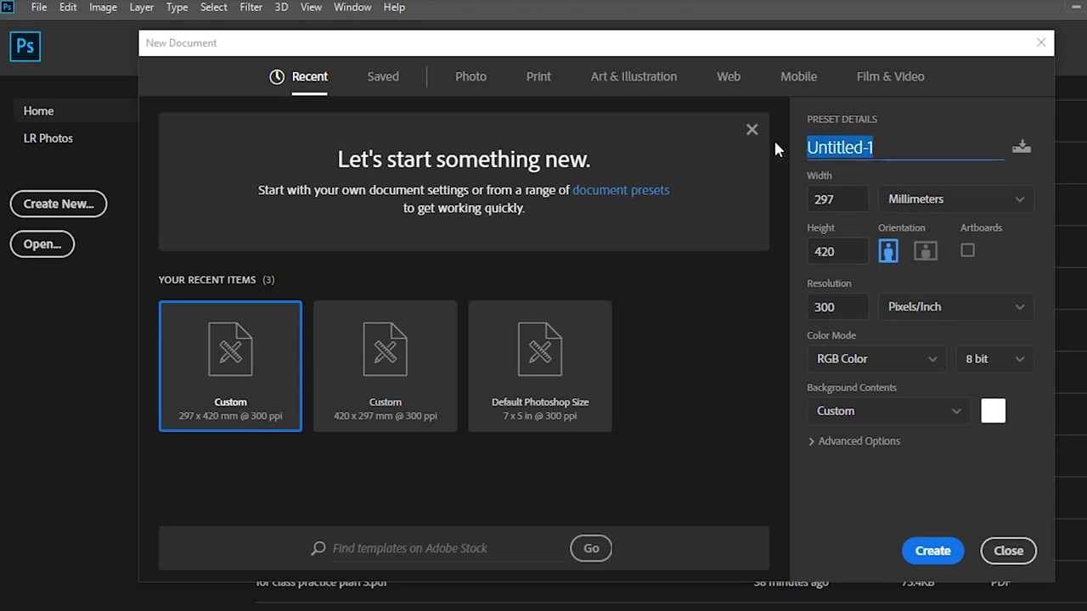
text(Black )
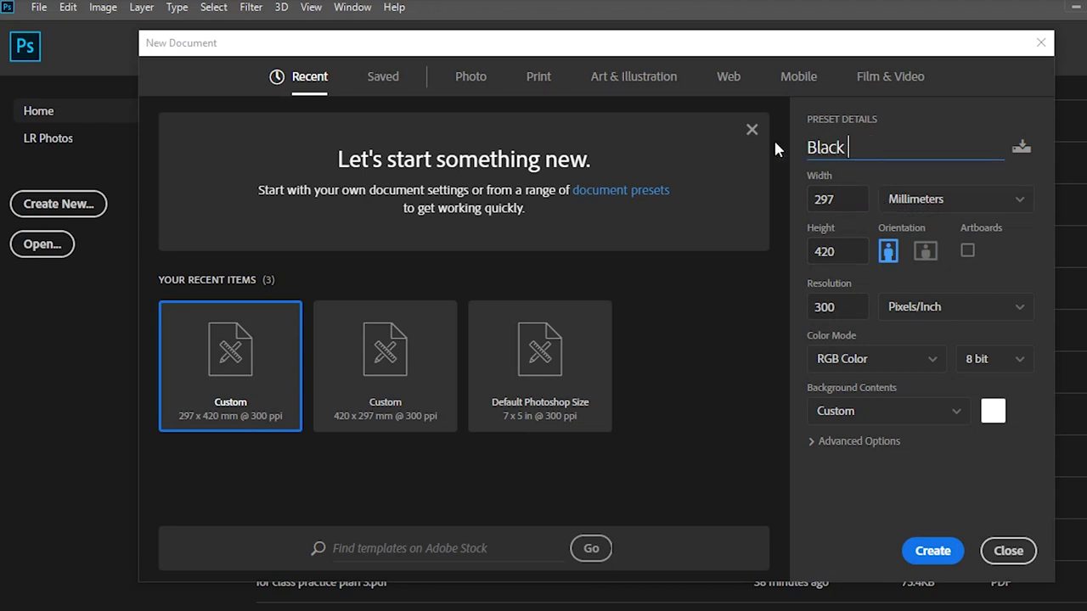
text(and Wh)
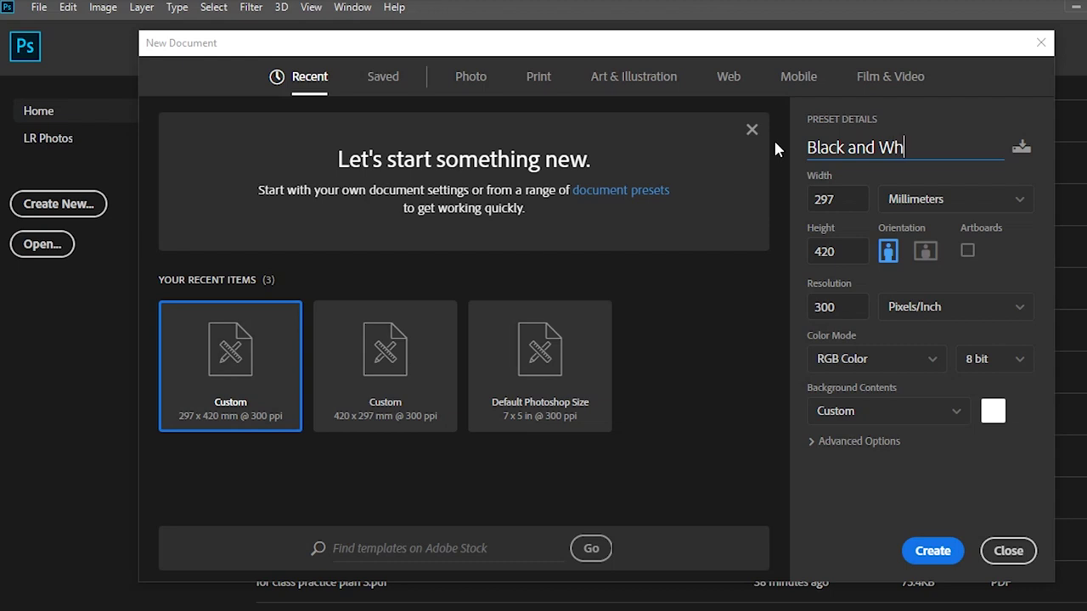
text(ite Plan Rendering)
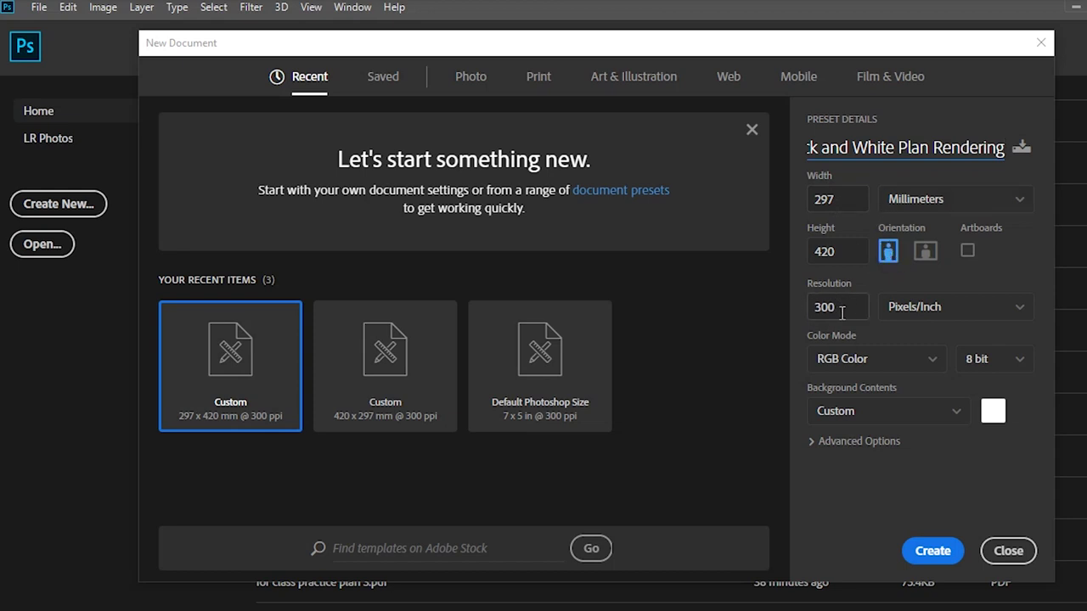
click(900, 360)
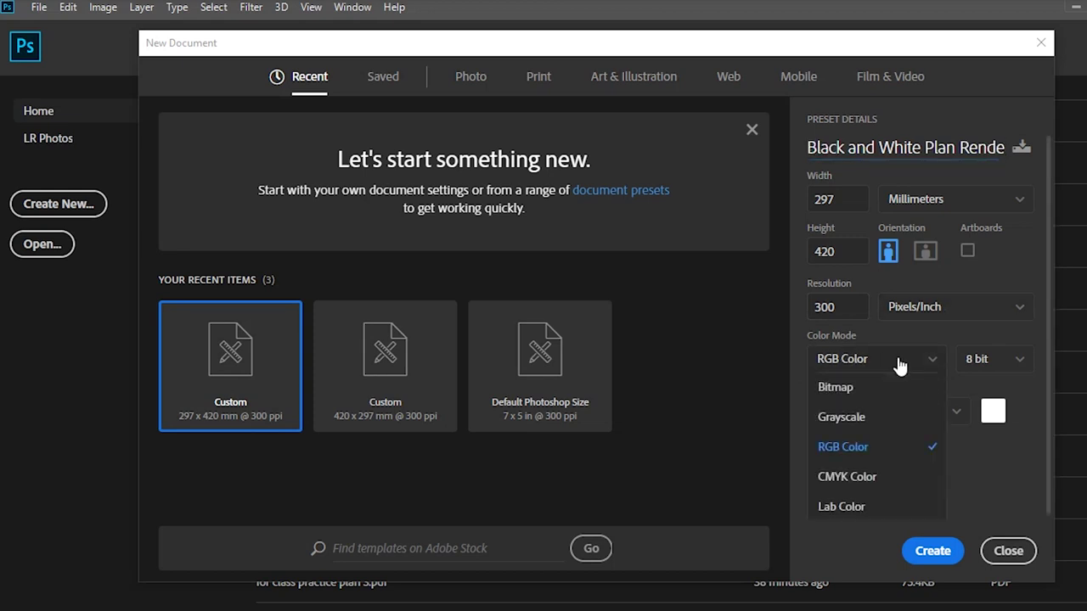
click(859, 477)
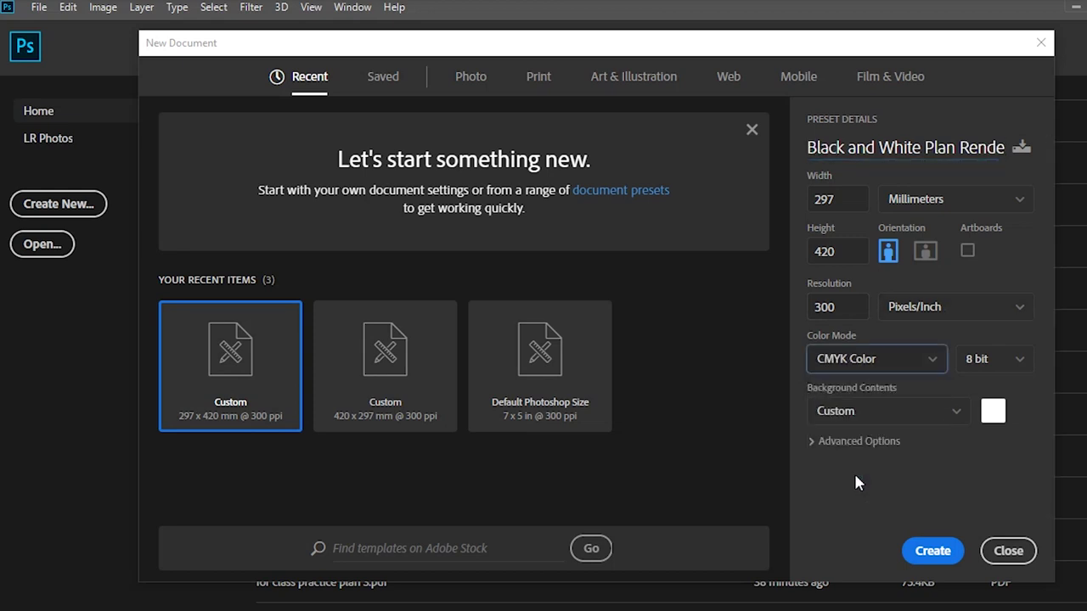
click(882, 365)
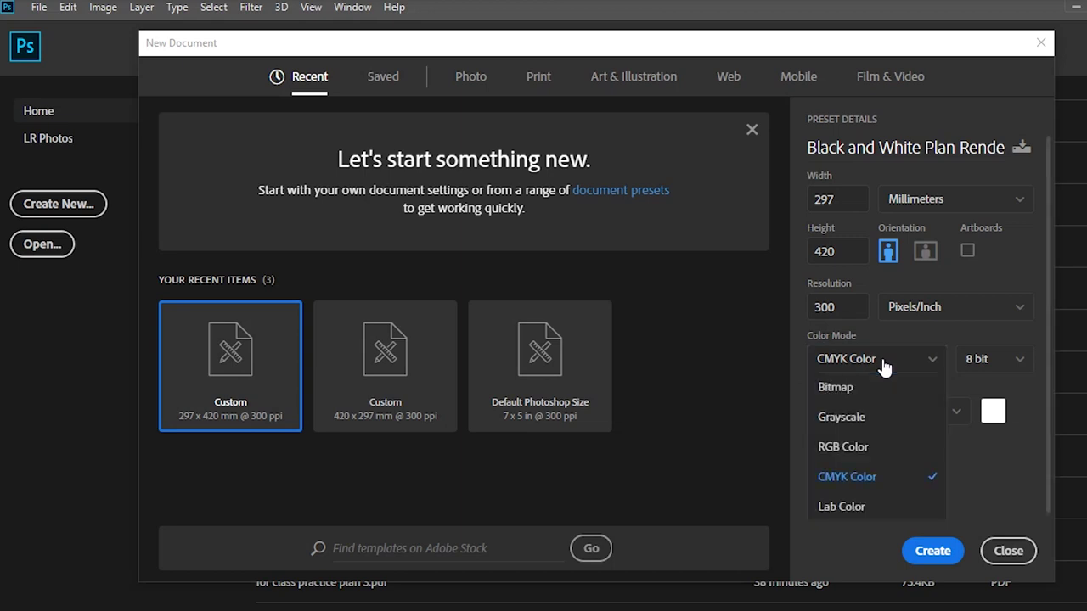
click(865, 444)
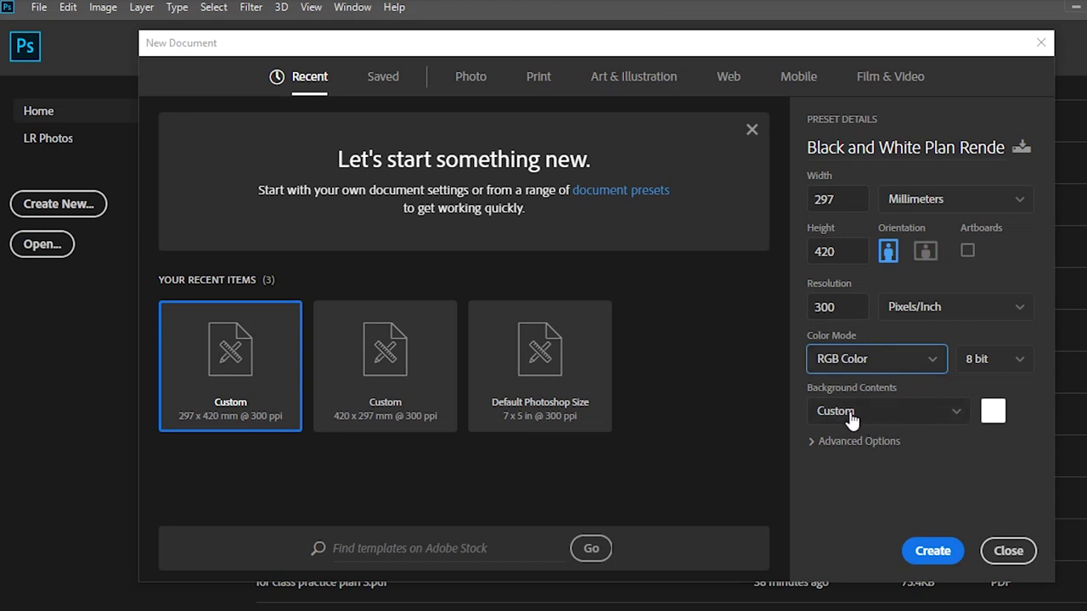
Step: Accept white as the custom background color and create the 297 x 420 mm, 300 pixels/inch RGB document
click(992, 411)
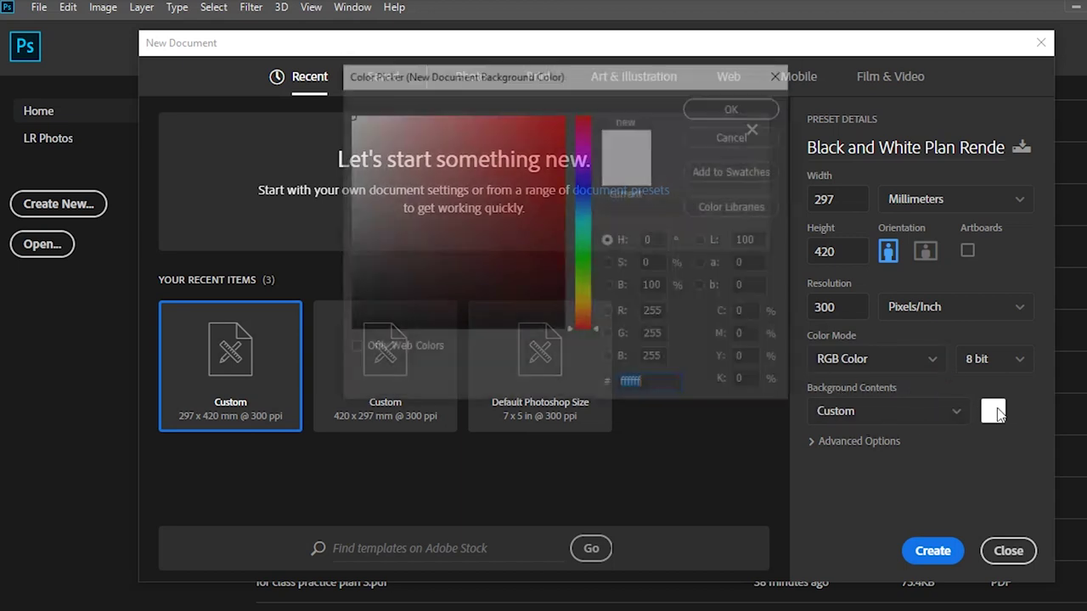
click(723, 109)
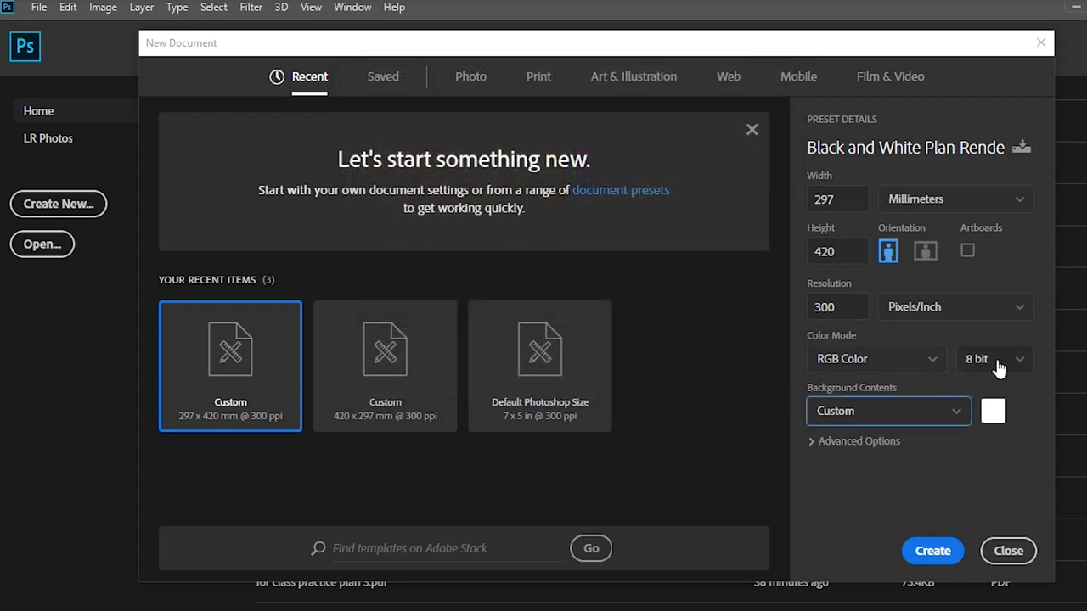
click(932, 551)
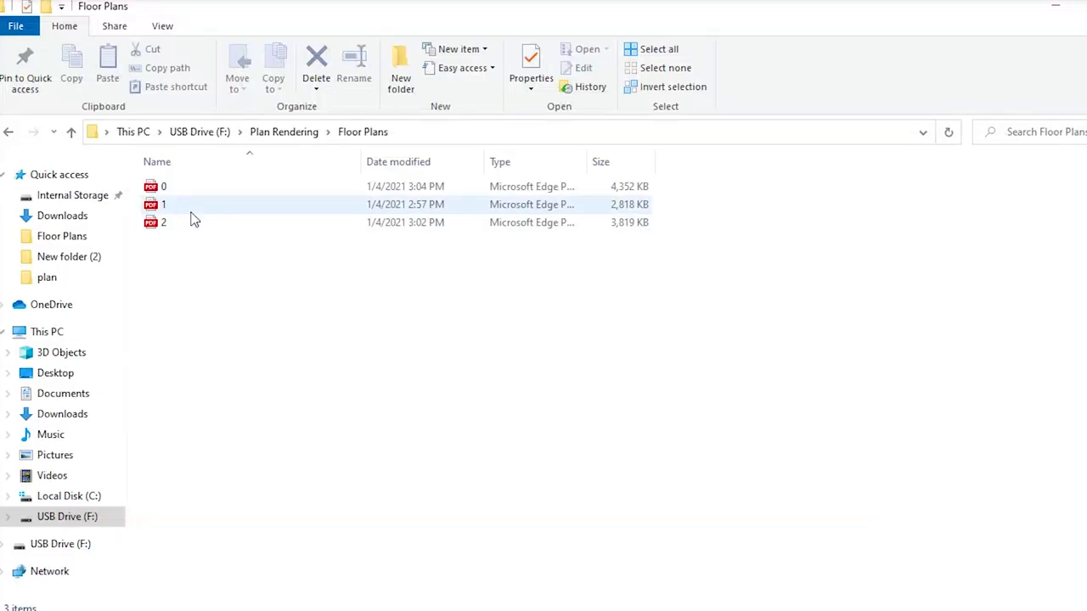
Step: Place 1.pdf from the Floor Plans folder into the Black and White Plan Rendering document at the size of the canvas
click(229, 209)
drag(253, 210, 403, 331)
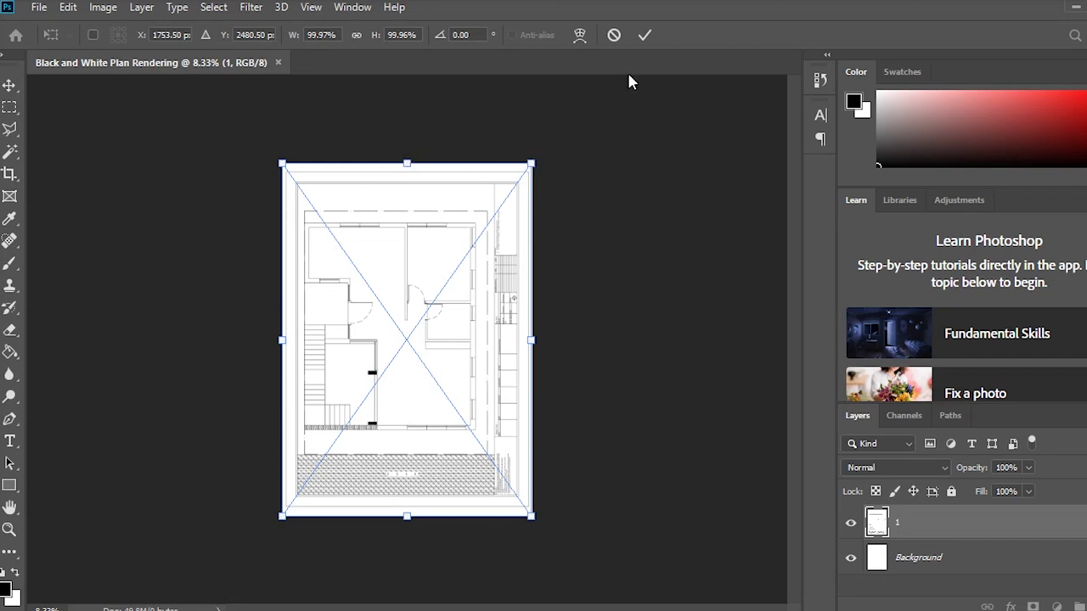
click(644, 35)
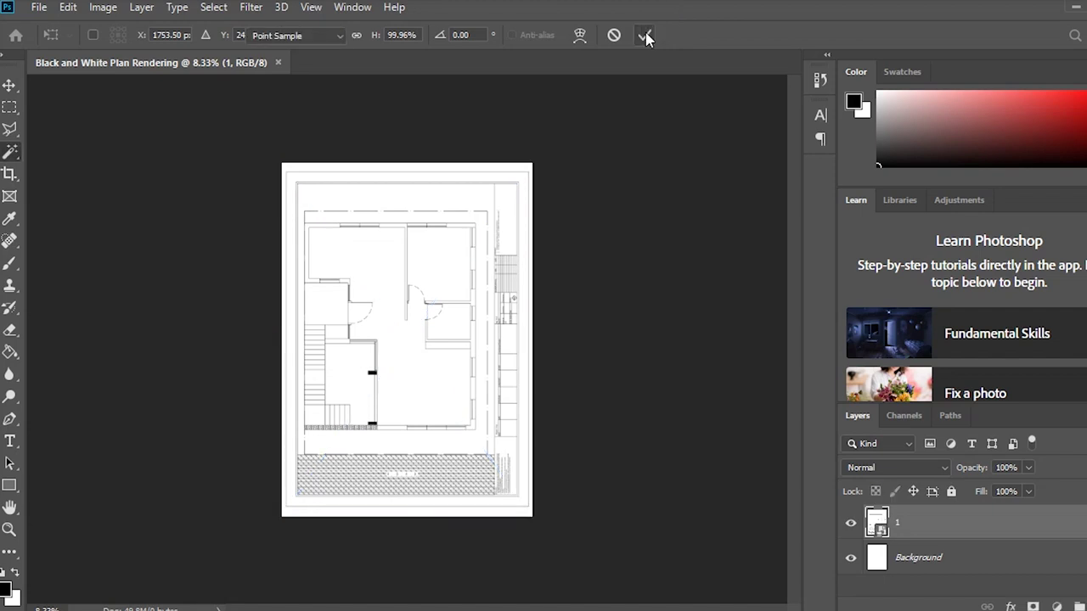
Step: Examine the wall outlines of the placed floor plan, up close and as a whole
scroll(321, 241, up, 6)
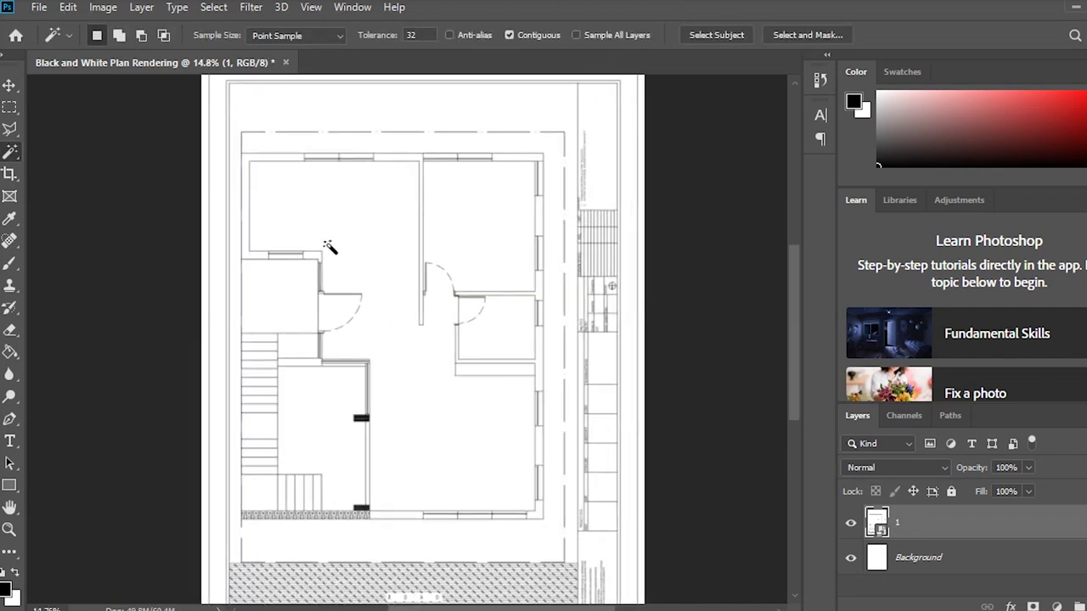
scroll(383, 245, down, 4)
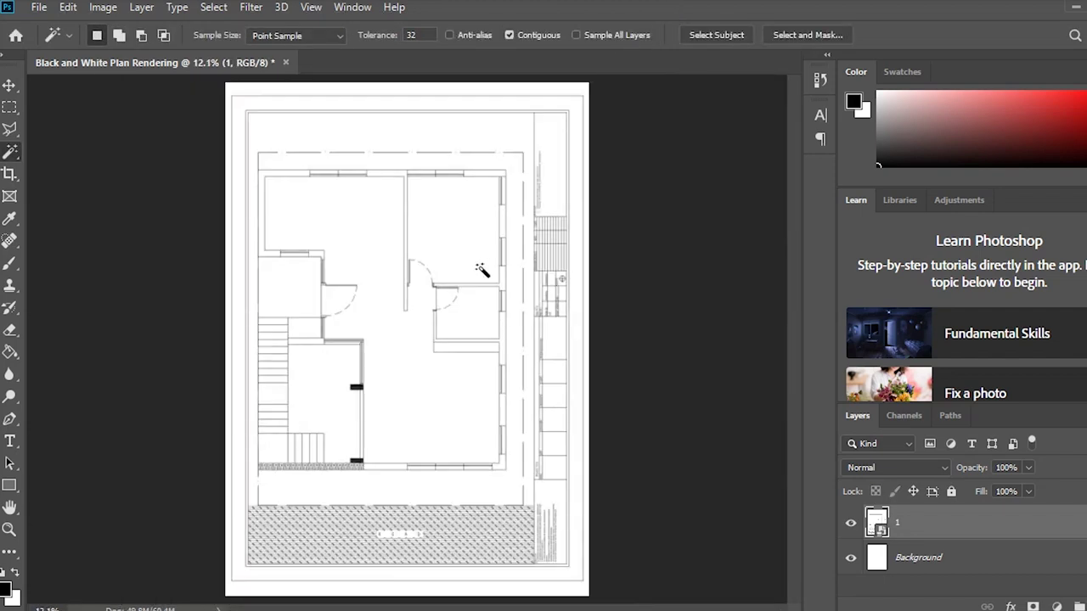
scroll(456, 193, up, 3)
scroll(553, 206, down, 2)
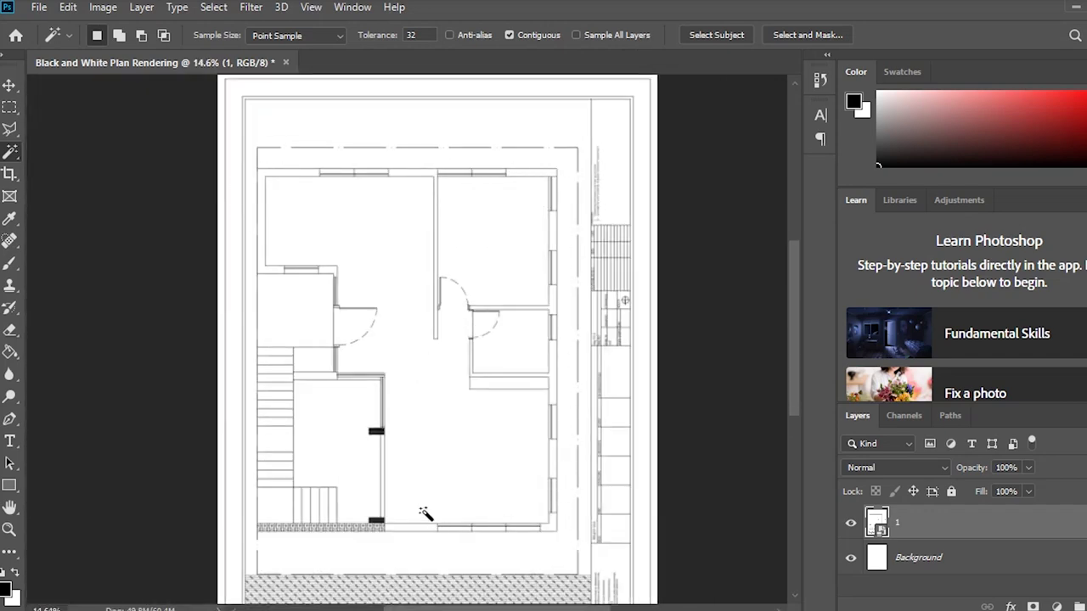
scroll(291, 169, up, 2)
scroll(300, 232, down, 3)
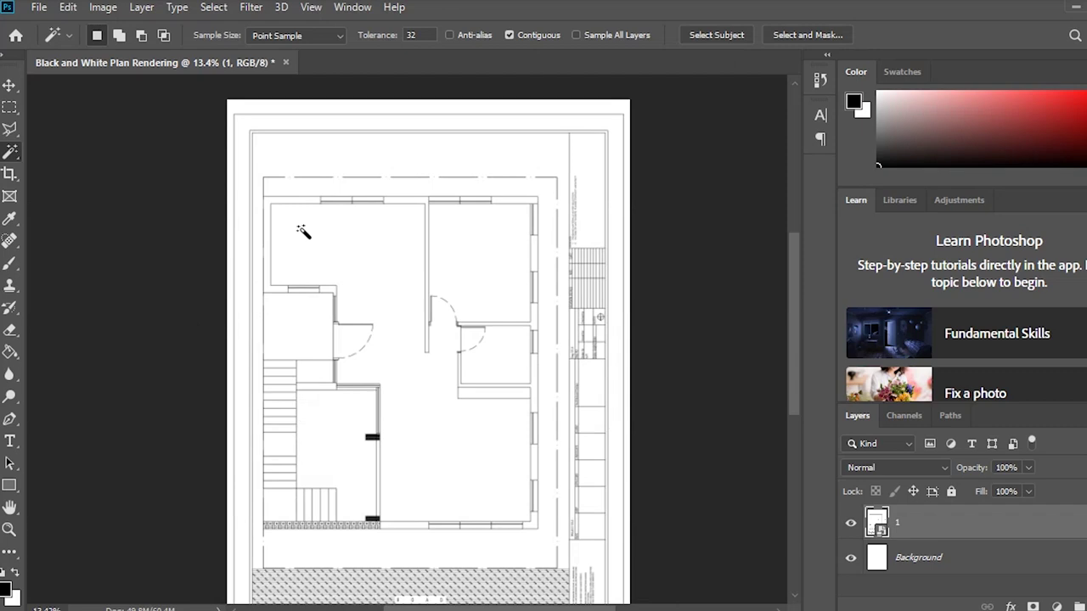
scroll(286, 206, up, 3)
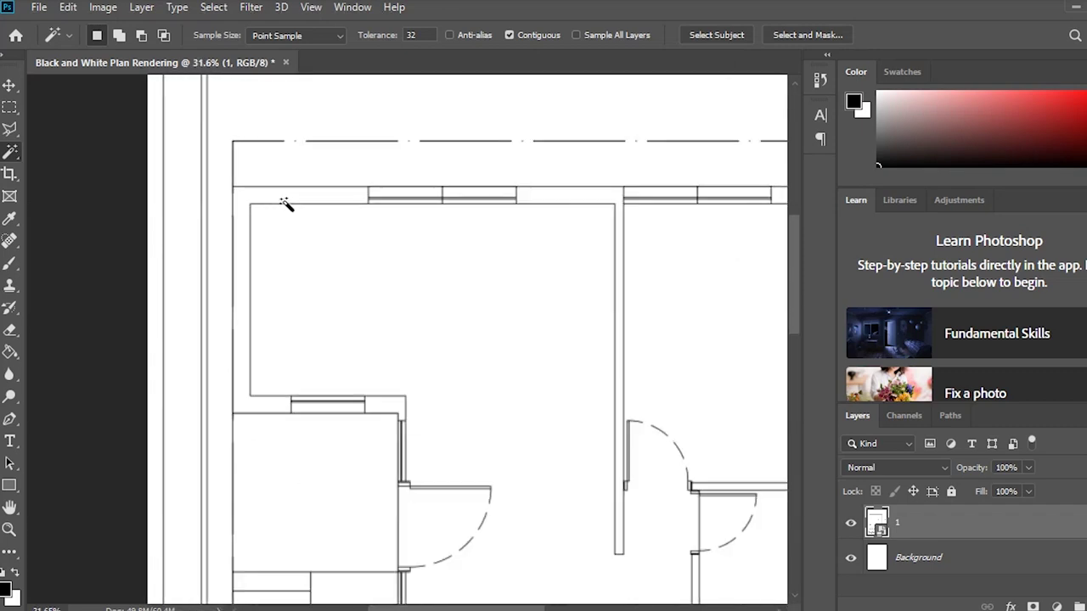
scroll(317, 211, down, 2)
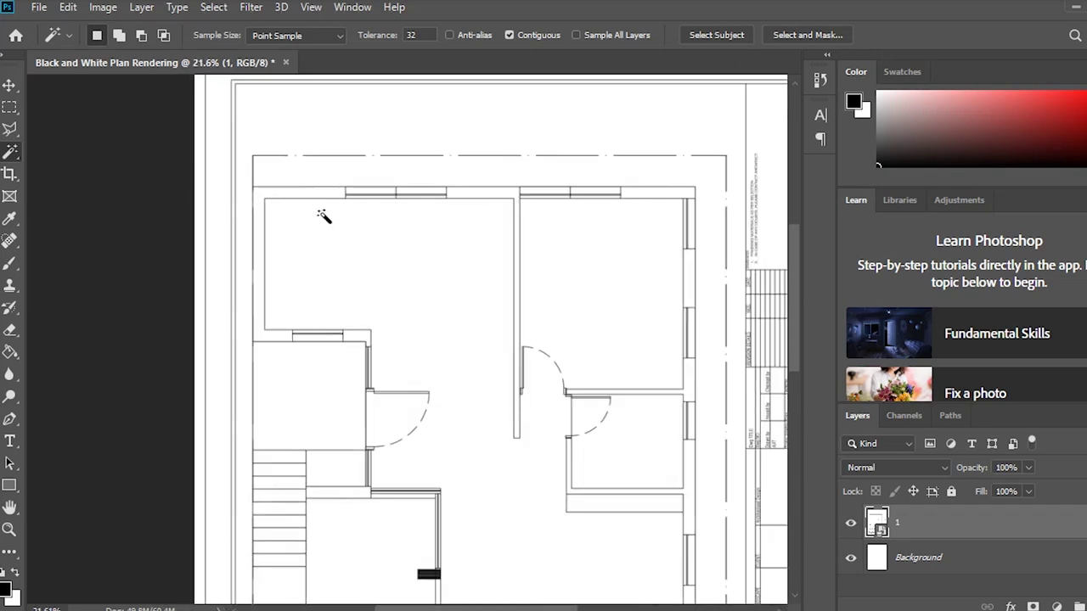
Step: Rasterize layer 1 and fill the wall segments around the upper-left room with black using the Paint Bucket
right_click(947, 528)
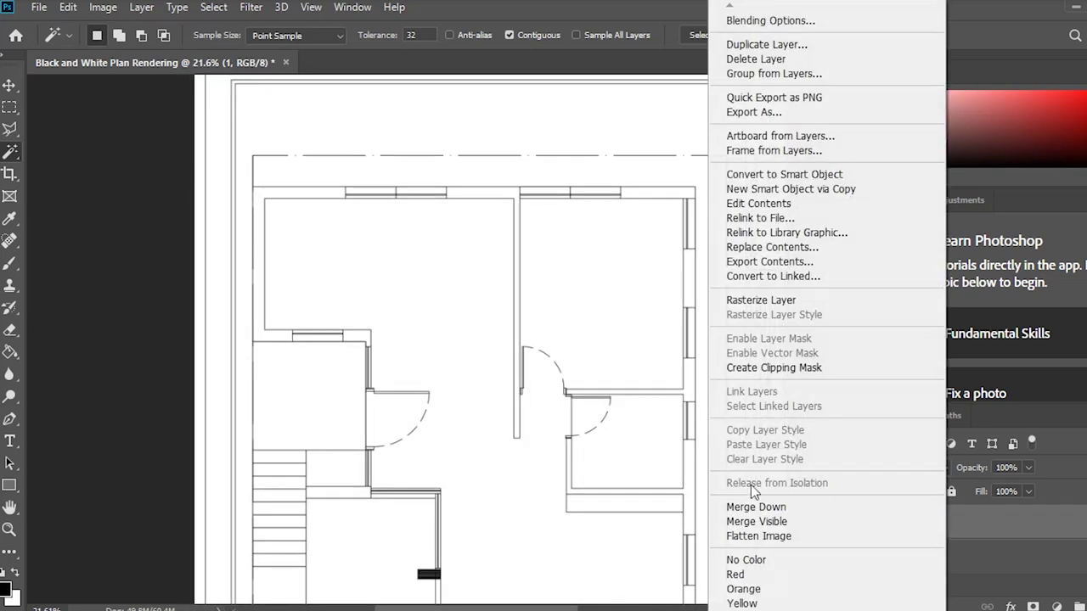
click(761, 299)
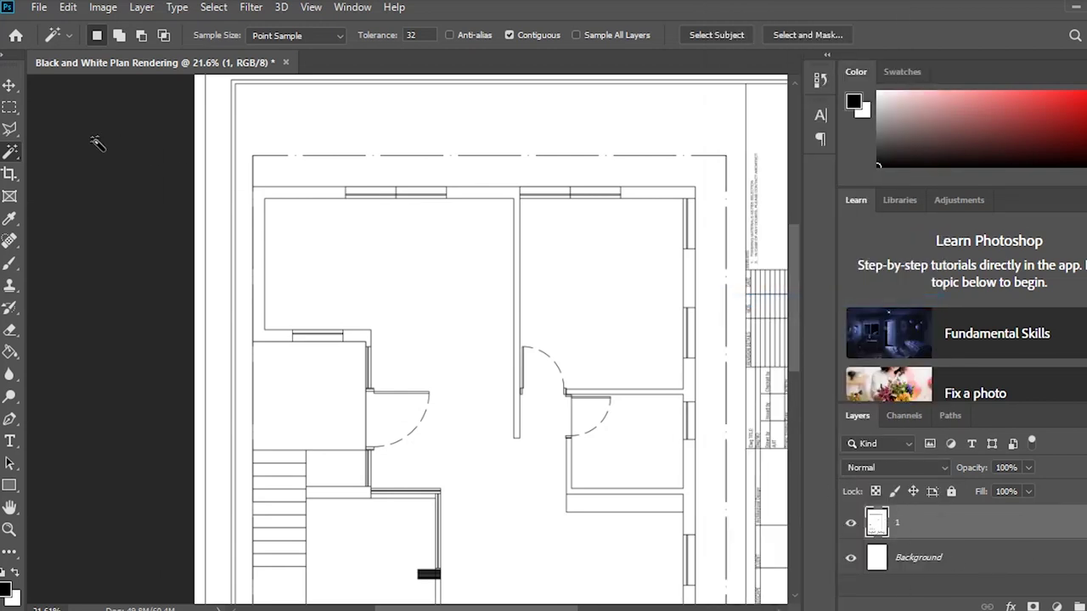
click(11, 354)
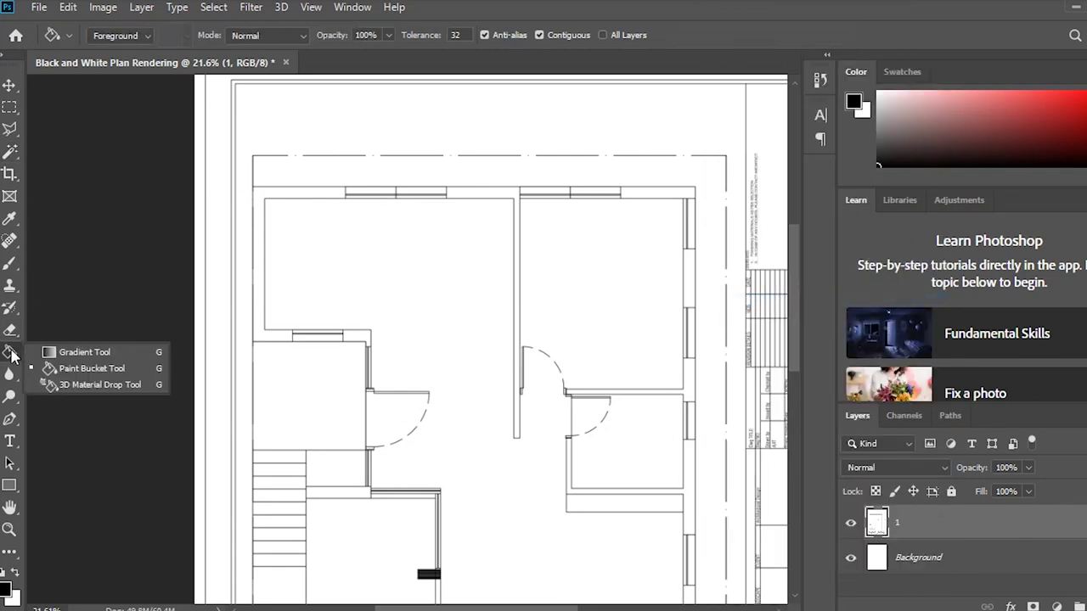
click(81, 369)
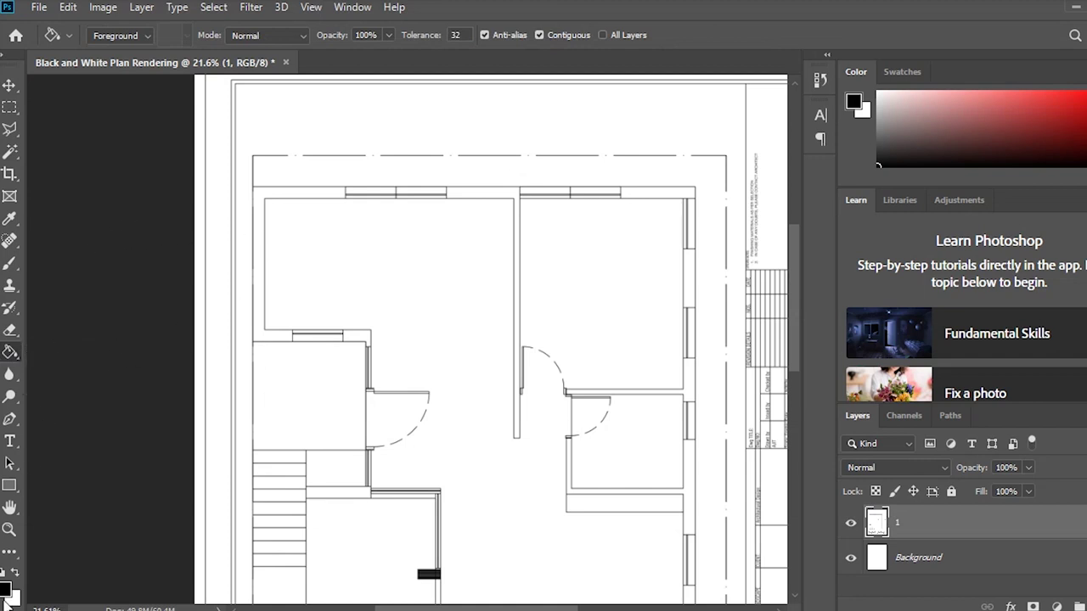
scroll(270, 194, up, 3)
click(247, 186)
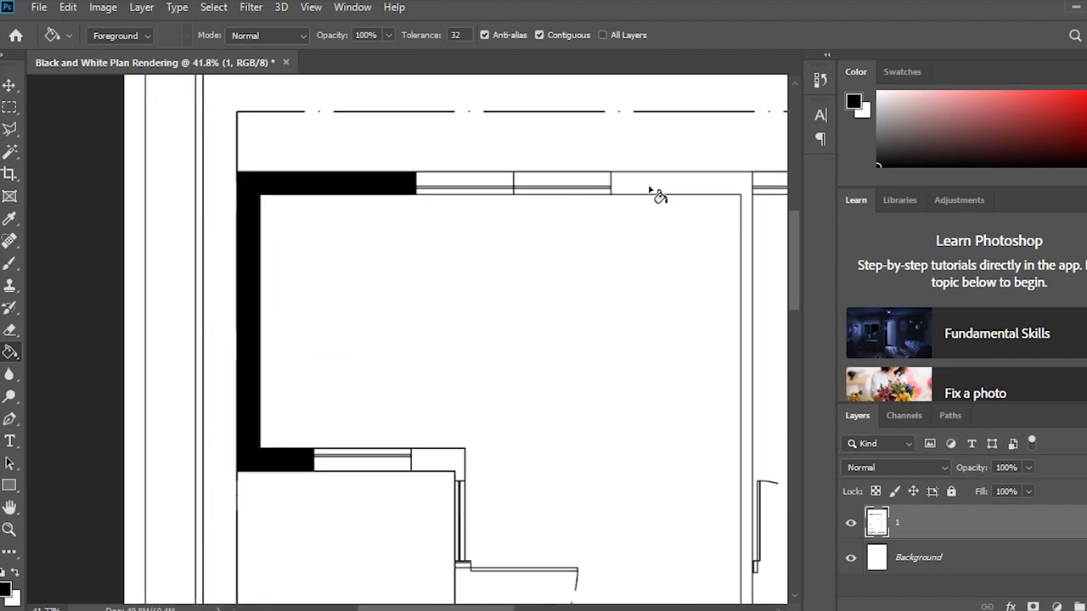
click(650, 188)
scroll(544, 186, down, 3)
scroll(505, 315, up, 3)
click(482, 312)
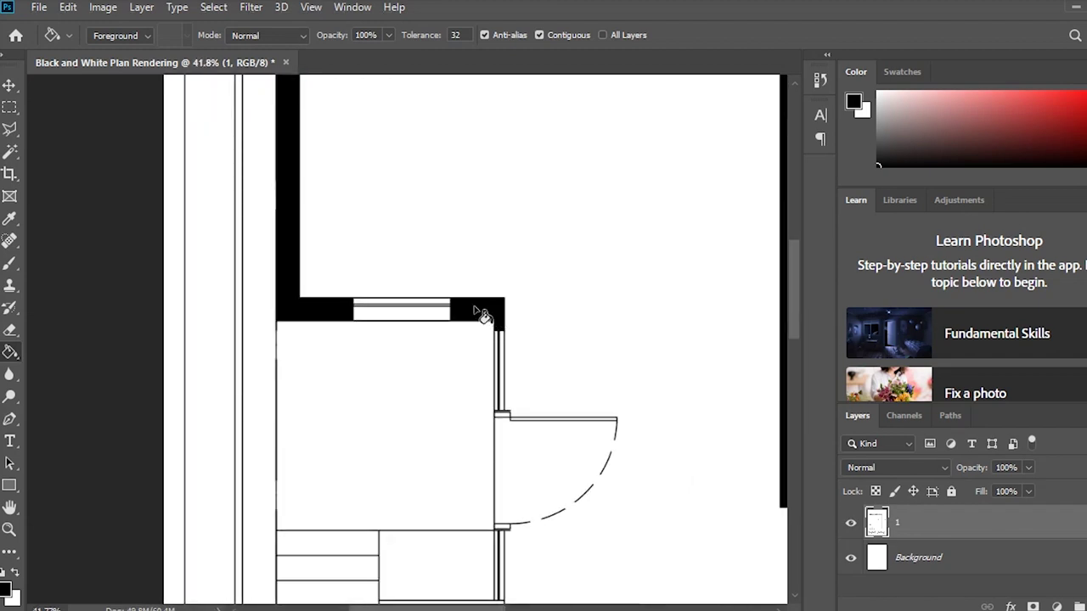
Step: Fill the wall segments around the upper-right room and the small room below it with black using the Paint Bucket
scroll(399, 270, down, 3)
scroll(399, 270, down, 3)
scroll(620, 331, up, 2)
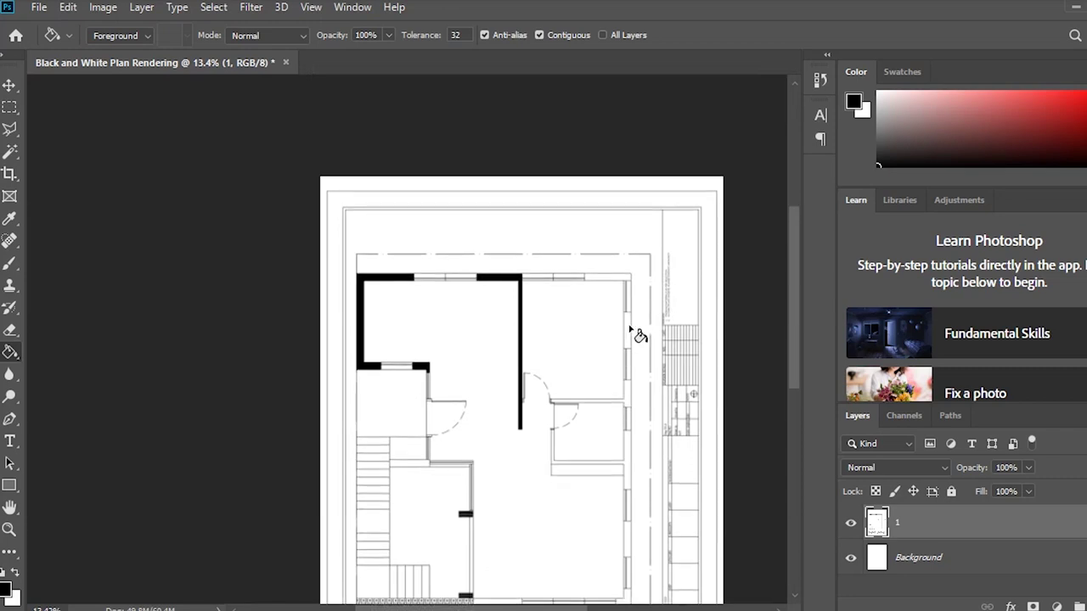
scroll(637, 326, up, 1)
scroll(622, 338, up, 2)
click(622, 331)
click(643, 435)
scroll(577, 260, down, 2)
scroll(611, 450, up, 2)
click(608, 433)
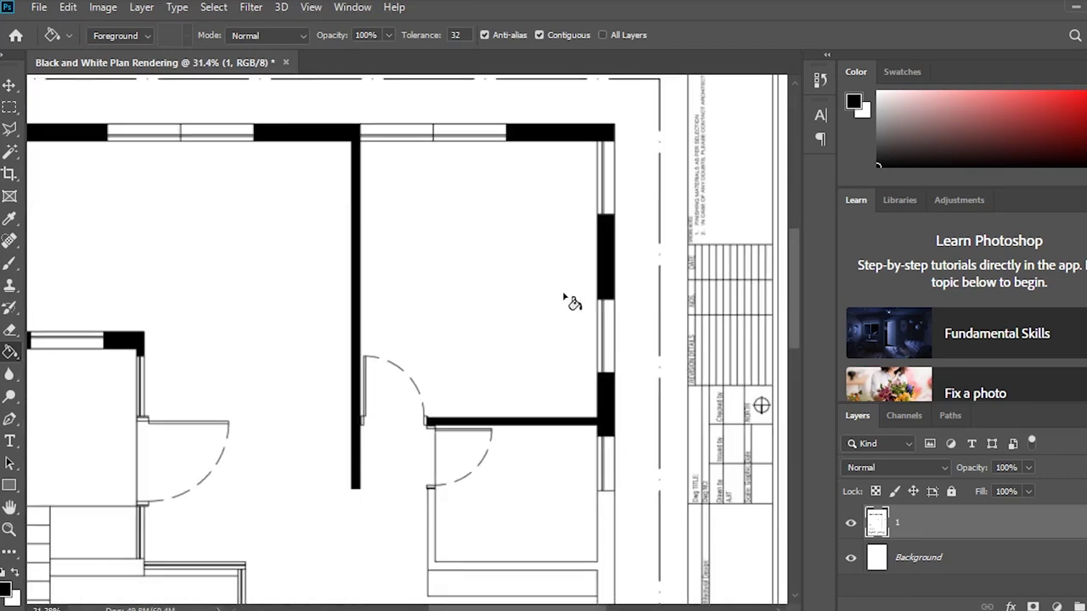
scroll(572, 322, down, 2)
scroll(577, 390, up, 2)
click(569, 370)
scroll(528, 284, down, 2)
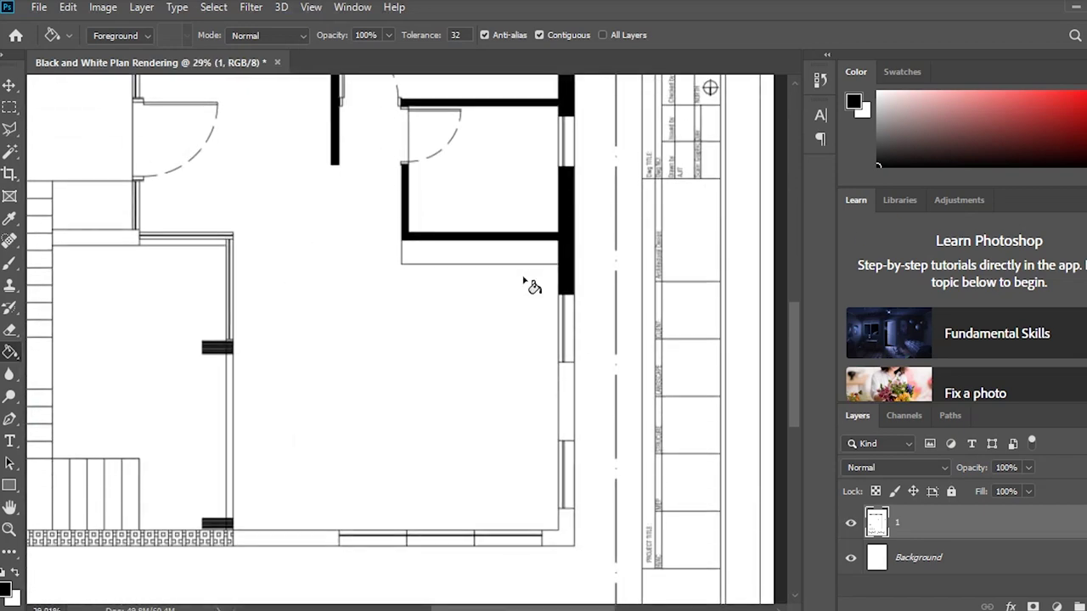
Step: Undo all the Paint Bucket wall fills and the rasterizing of layer 1
scroll(501, 305, down, 3)
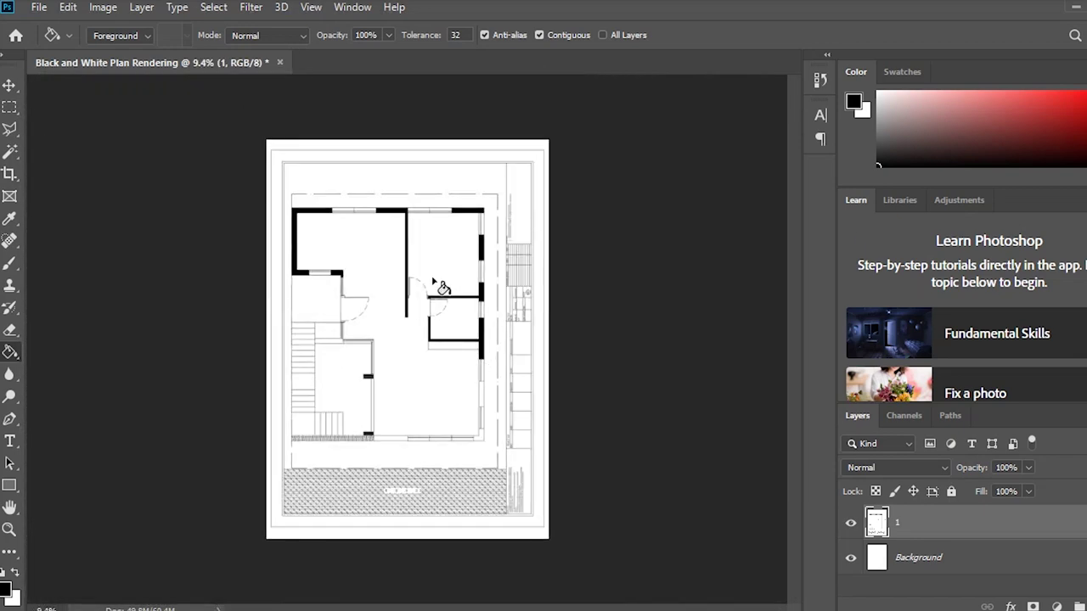
key(ctrl+z)
key(ctrl+z)
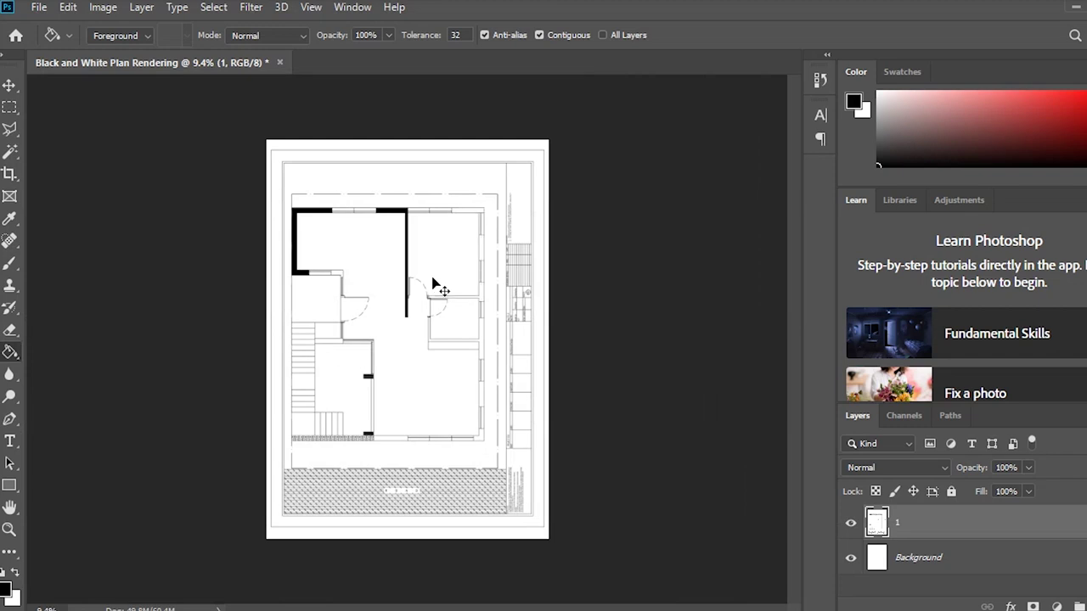
key(ctrl+z)
key(ctrl+z)
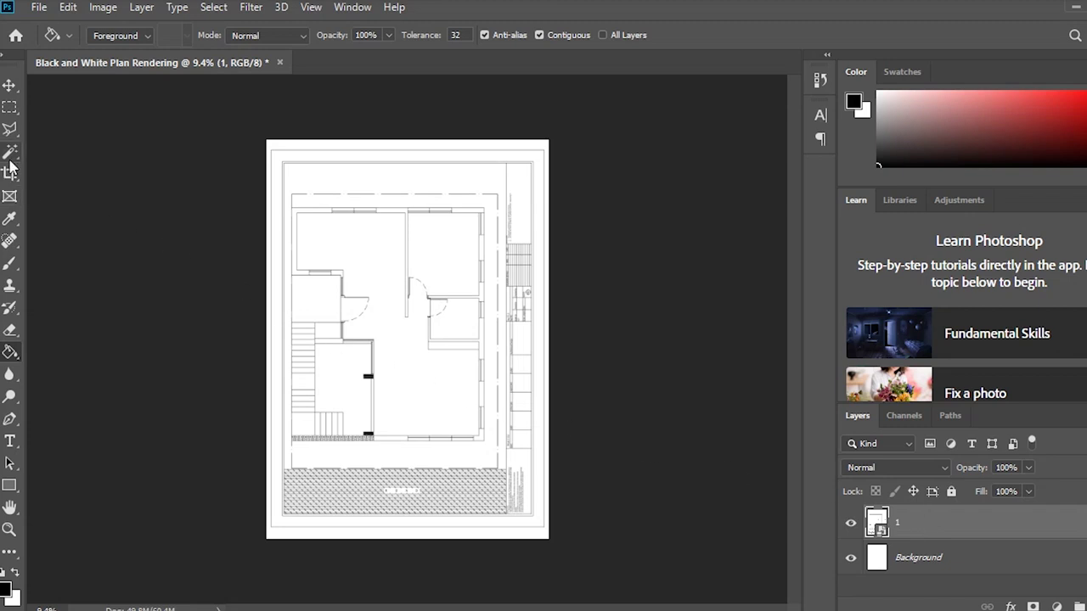
Step: Select the insides of the upper outer walls, the central partition and the upper-right room's walls with the Magic Wand
click(10, 153)
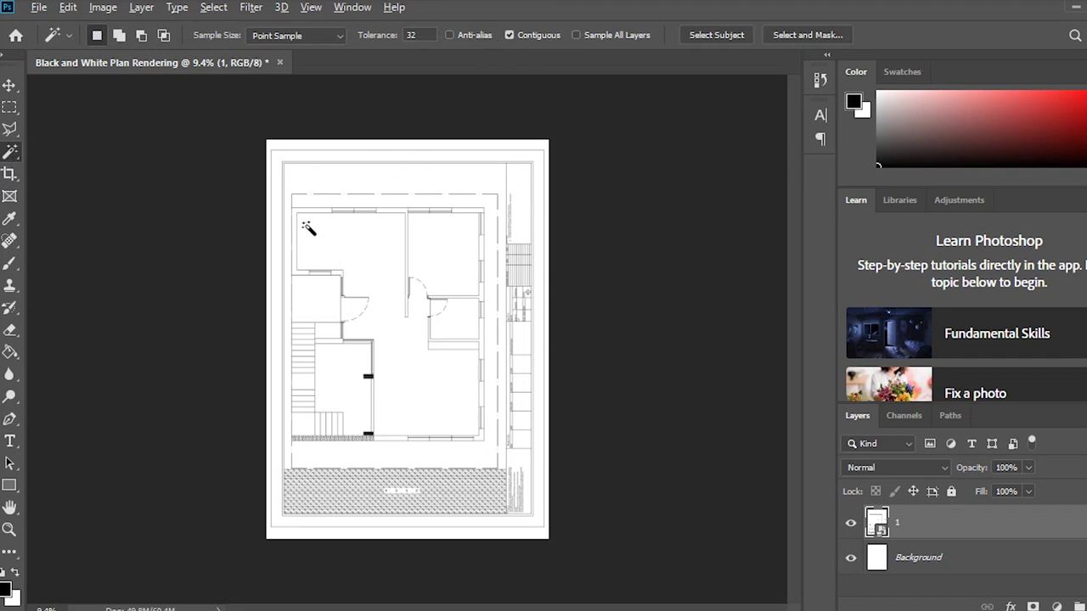
scroll(288, 200, up, 3)
scroll(286, 197, up, 1)
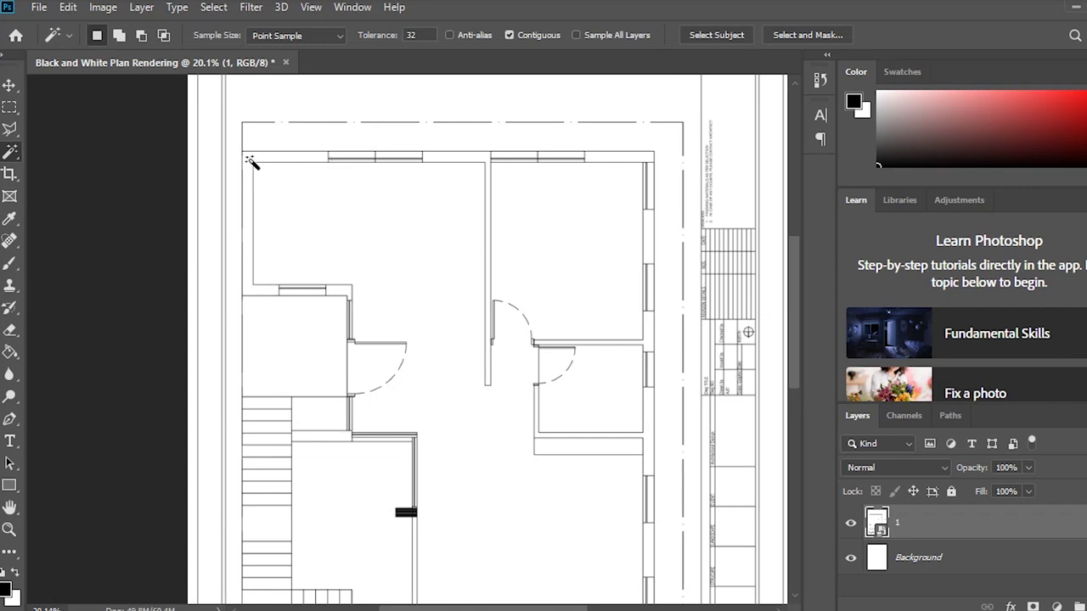
click(249, 159)
shift+click(456, 160)
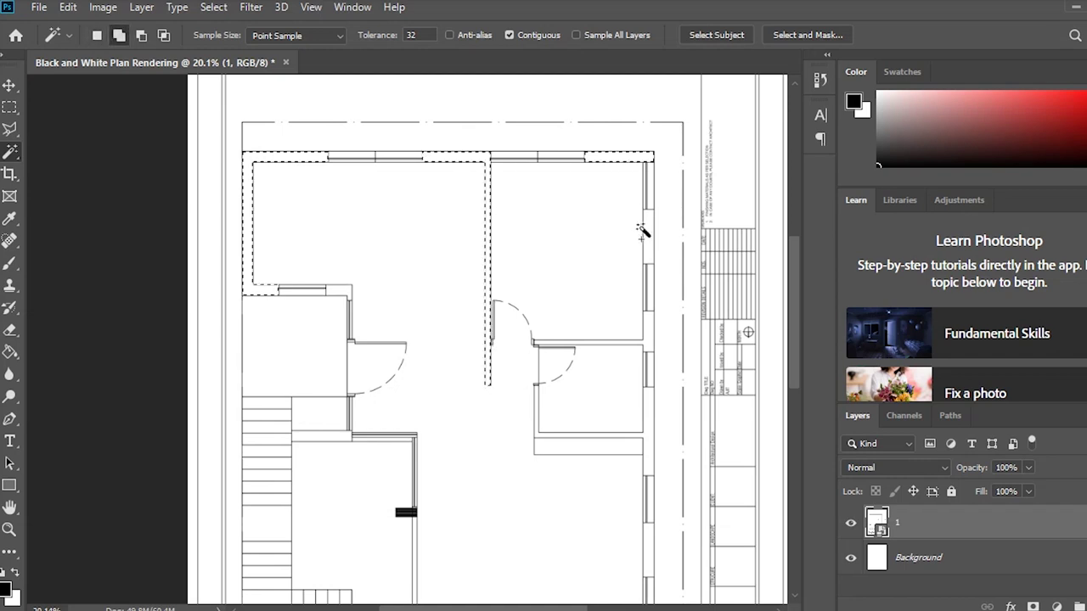
shift+click(650, 327)
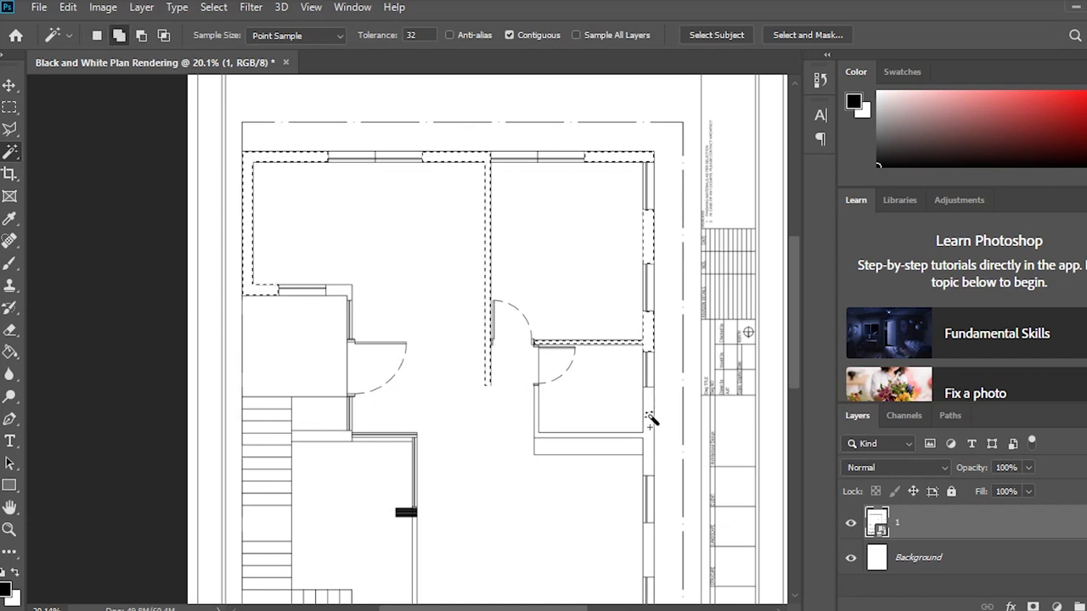
Step: Add the small room's walls, the lower right and bottom walls and the wall segments by the entrance and stairs to the selection
scroll(652, 427, down, 4)
shift+click(650, 388)
shift+click(511, 468)
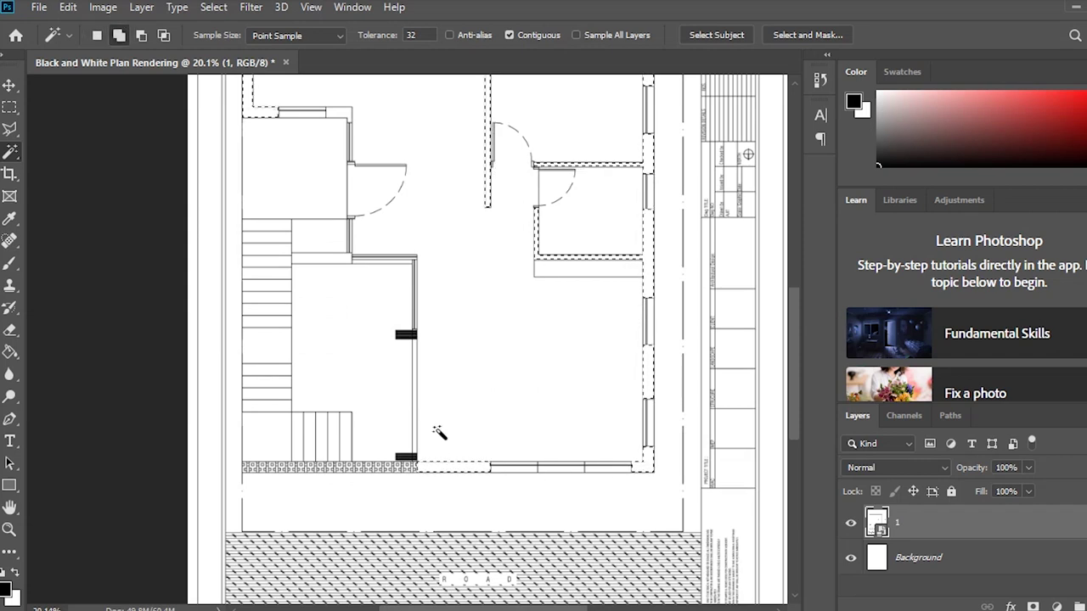
scroll(414, 348, up, 2)
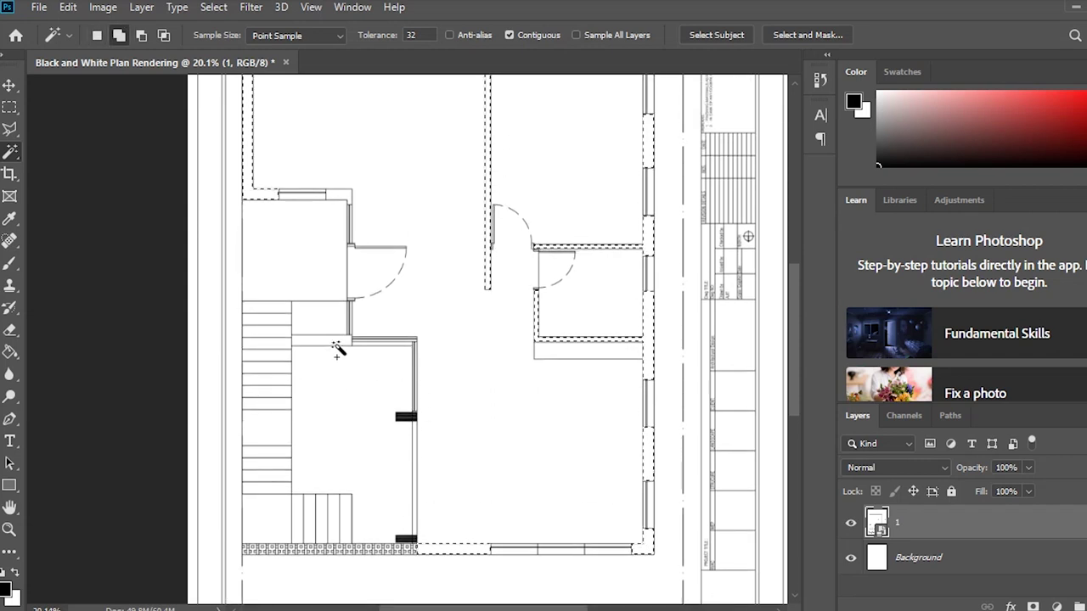
shift+click(338, 342)
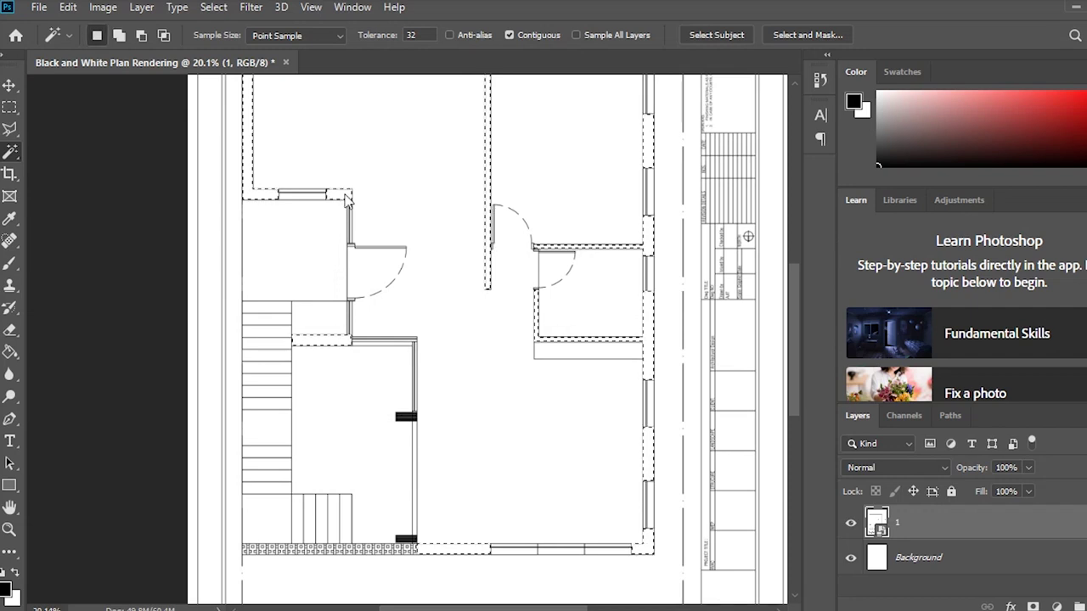
Step: Create a new layer above layer 1, fill the wall selection with black on it and deselect
scroll(462, 282, down, 3)
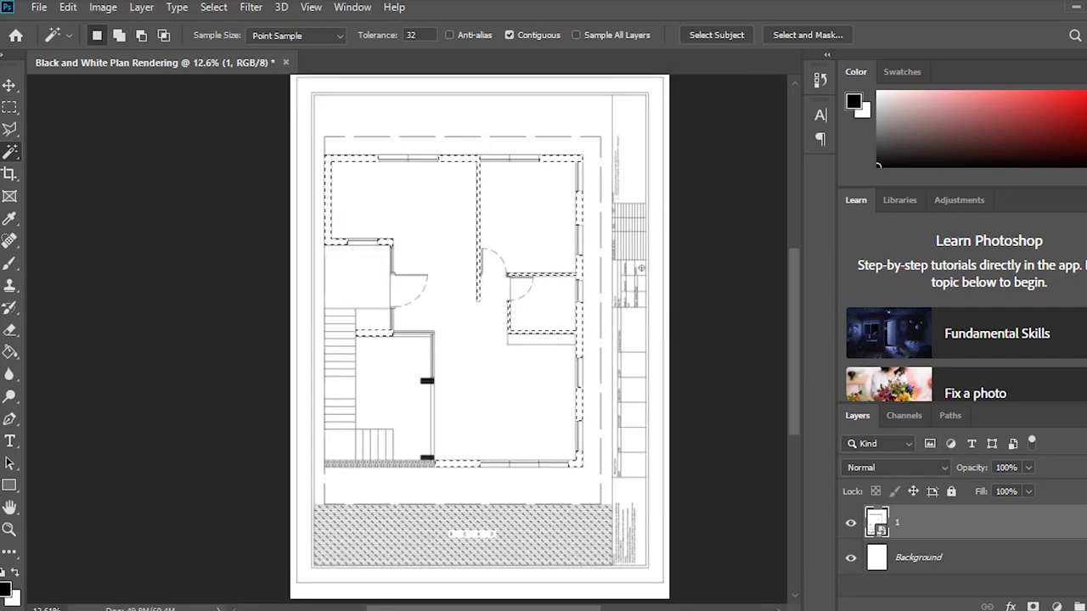
key(ctrl+shift+alt+n)
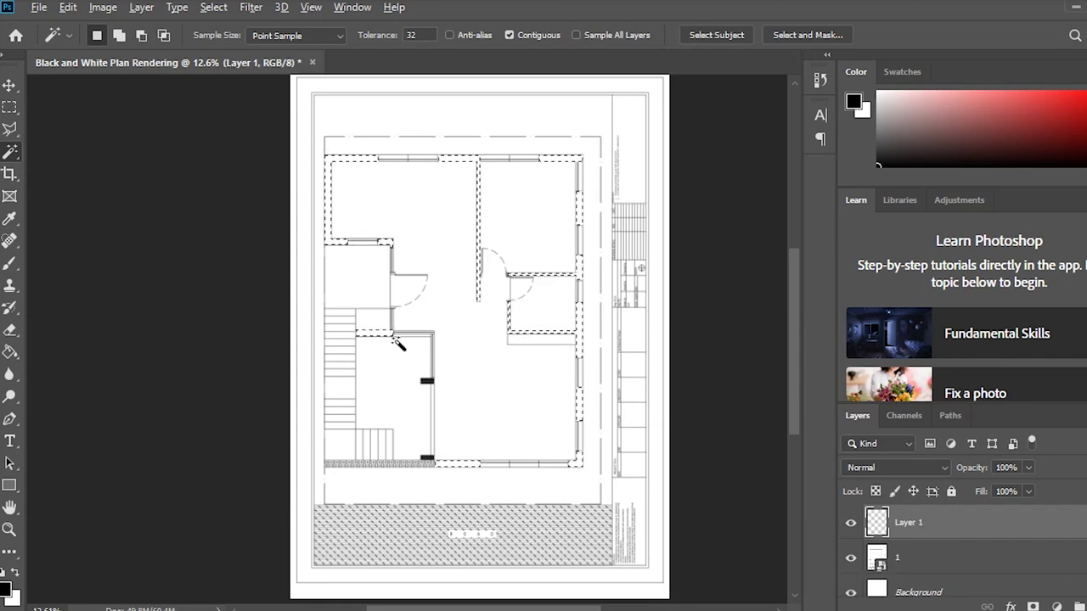
key(alt+BackSpace)
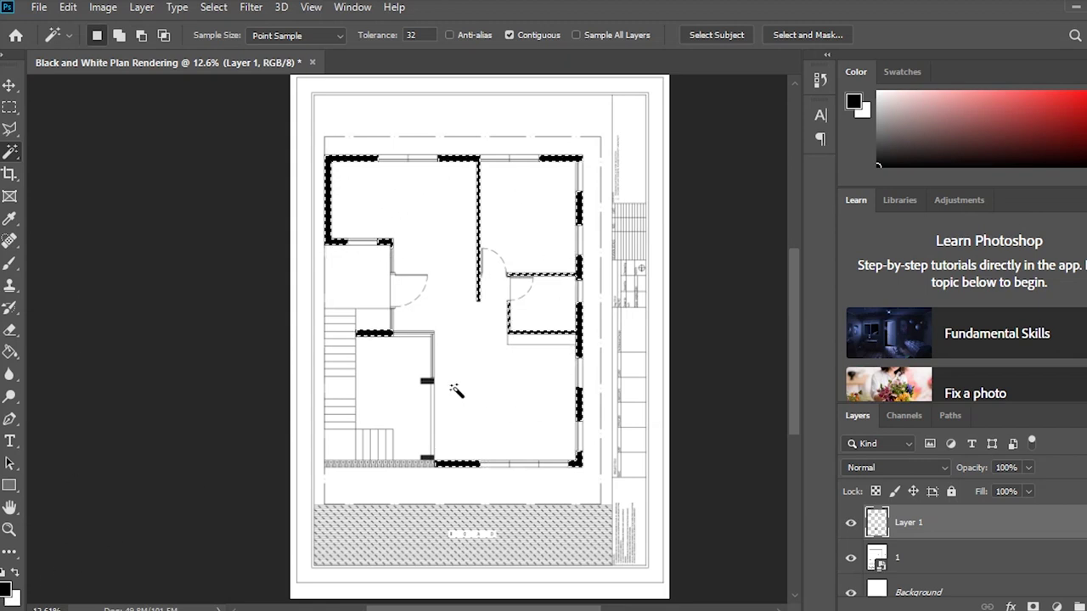
key(ctrl+d)
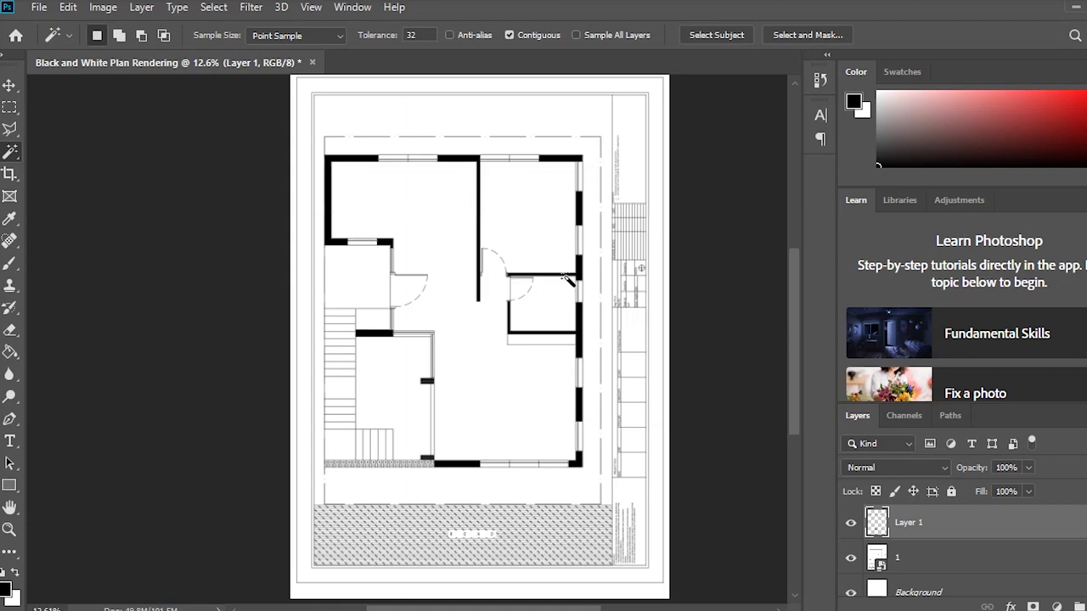
Step: Inspect the black-filled walls across the whole floor plan
scroll(568, 280, up, 3)
scroll(583, 207, down, 1)
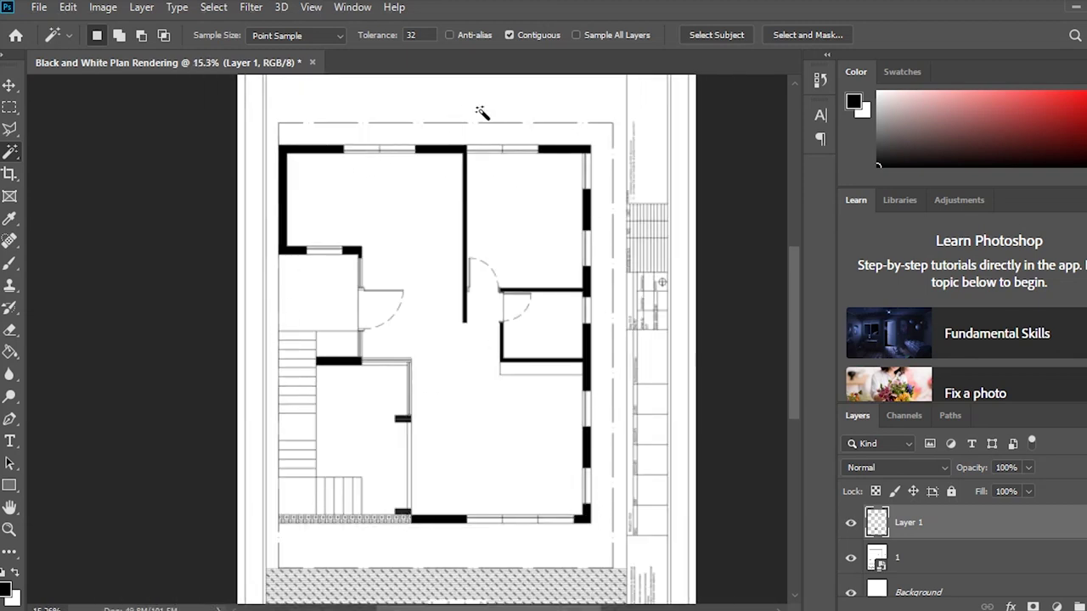
scroll(531, 141, up, 4)
scroll(593, 201, down, 5)
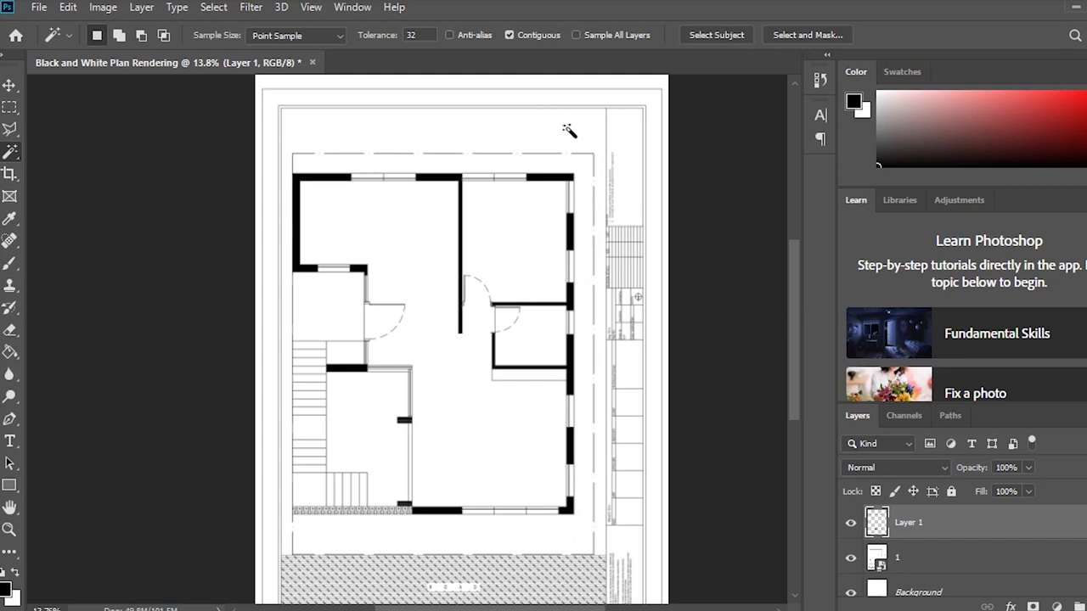
scroll(491, 203, down, 2)
scroll(472, 209, up, 2)
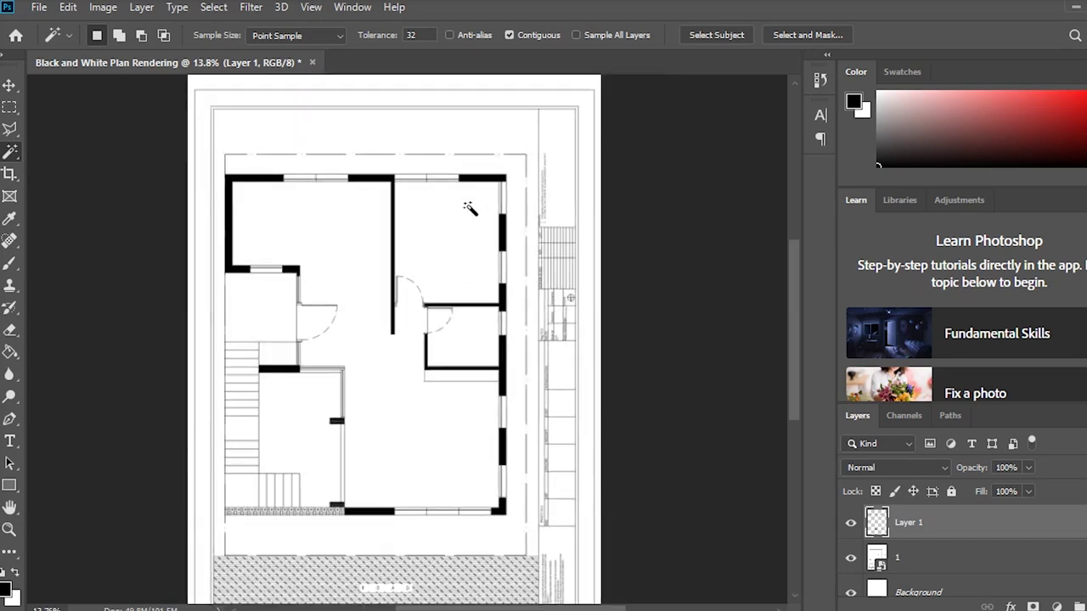
scroll(466, 174, down, 2)
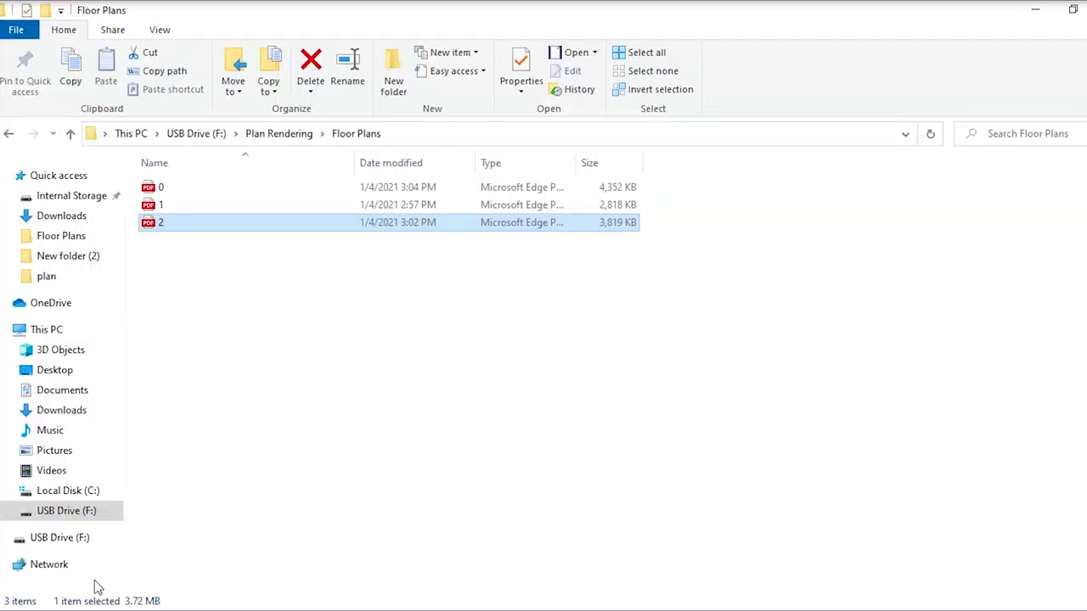
Step: Place the PDF floor plan 2 from the Plan Rendering > Floor Plans folder into the Black and White Plan Rendering document
click(95, 574)
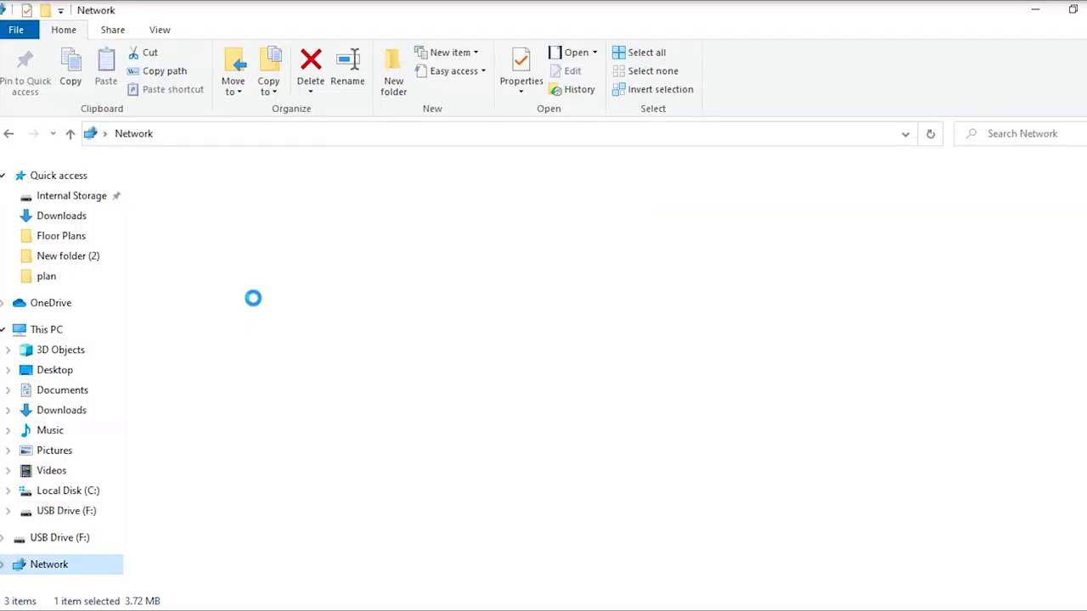
click(60, 511)
click(223, 330)
double_click(222, 330)
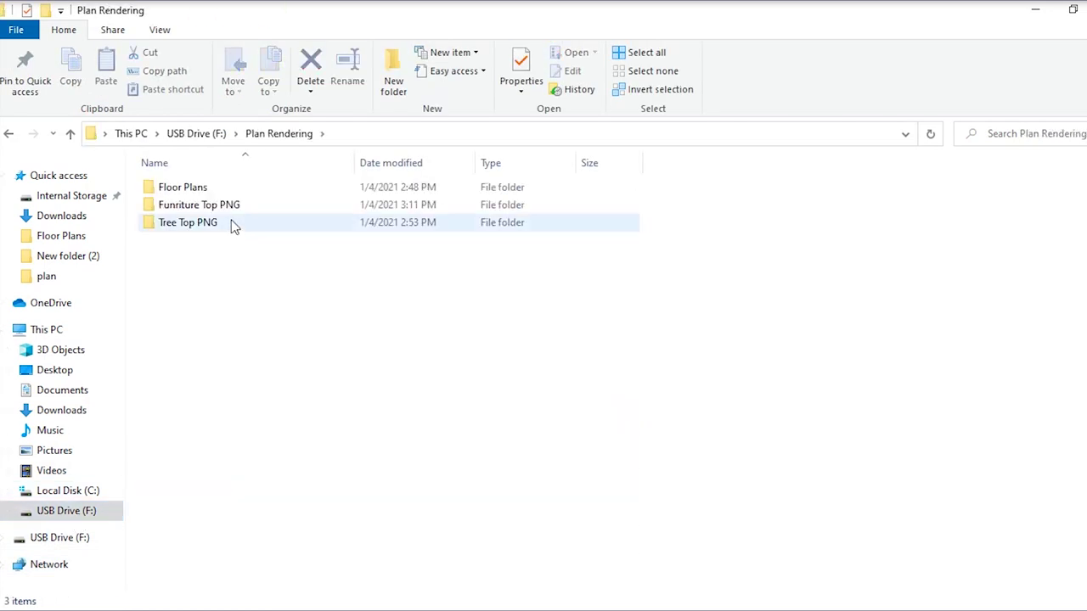
double_click(239, 188)
drag(217, 223, 387, 301)
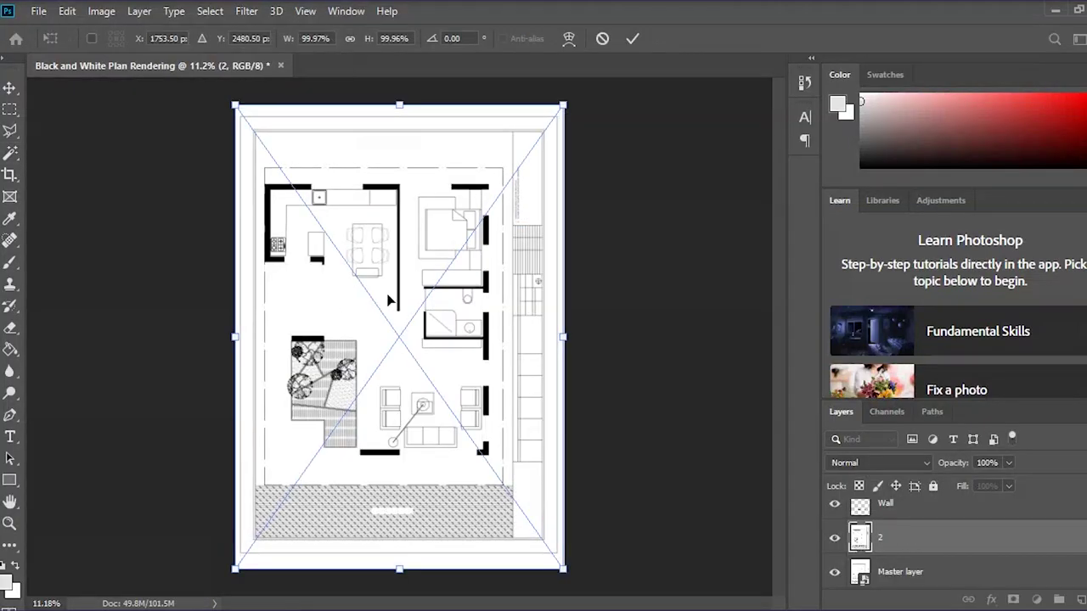
key(w)
click(632, 42)
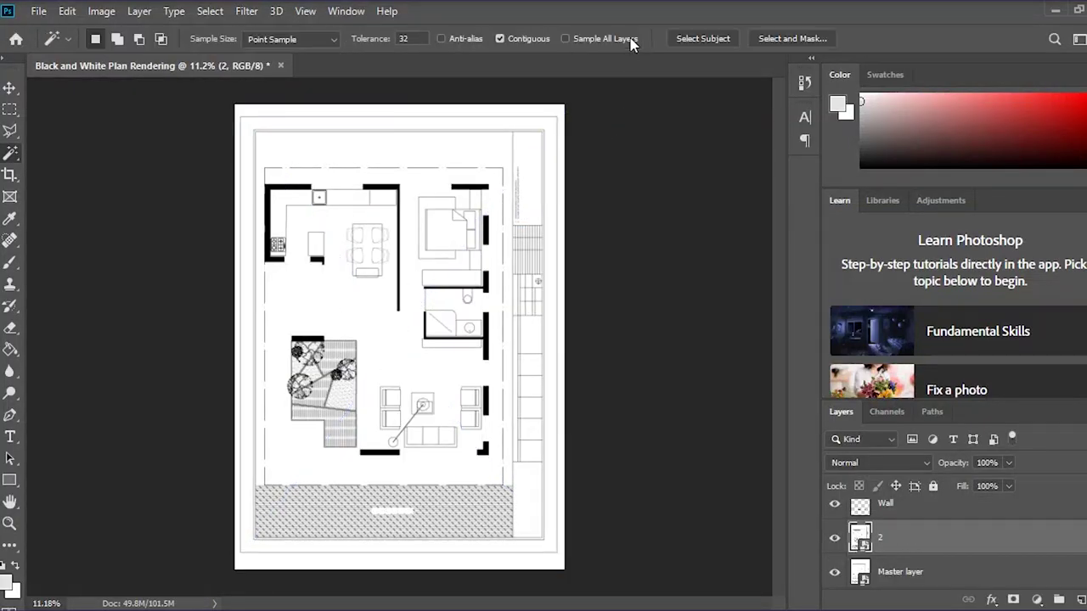
Step: Preview other blend modes on the placed plan 2, then delete its layer
click(878, 462)
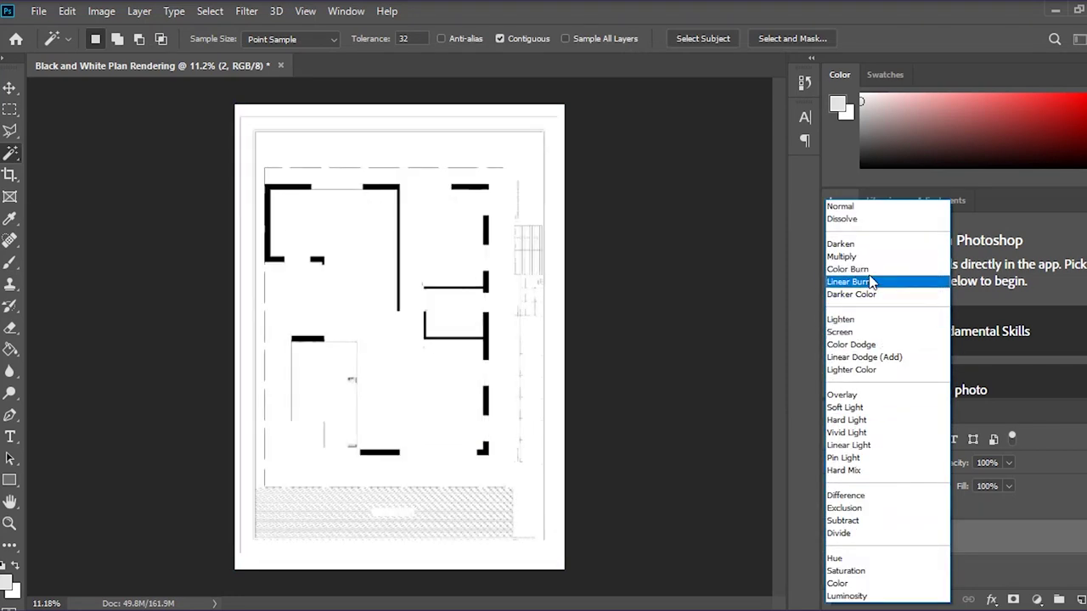
click(685, 411)
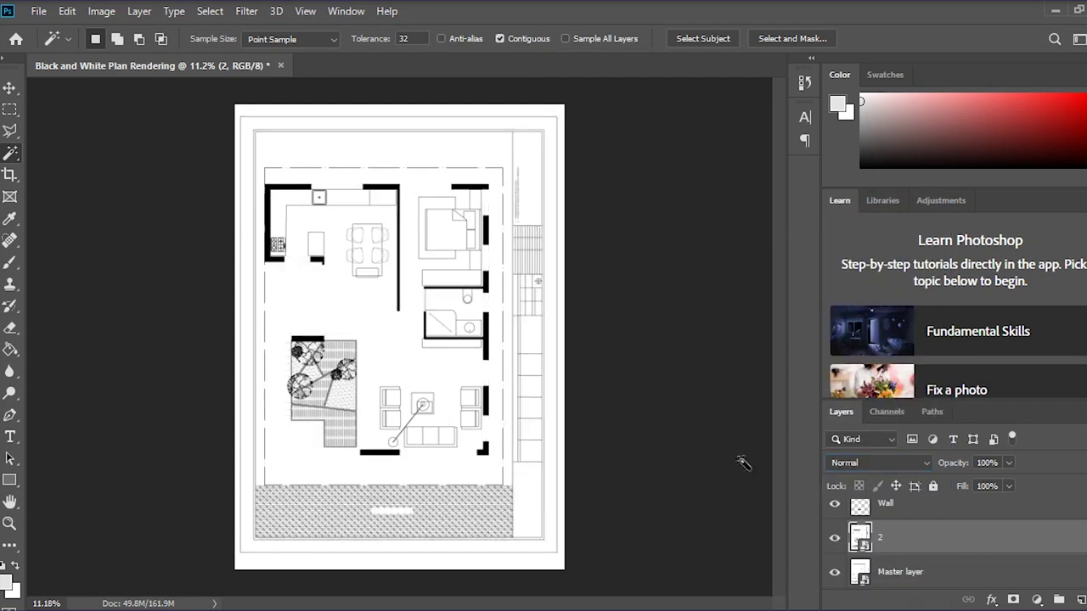
key(Delete)
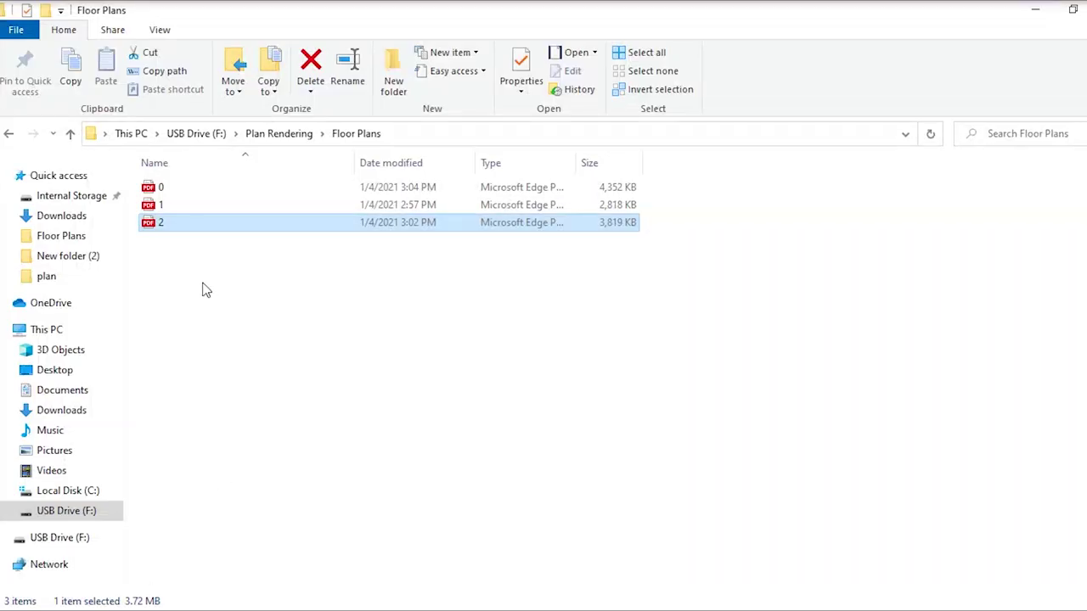
Step: Place the PDF floor plan 2 above the Master layer and set its blend mode to Multiply
drag(204, 231, 254, 610)
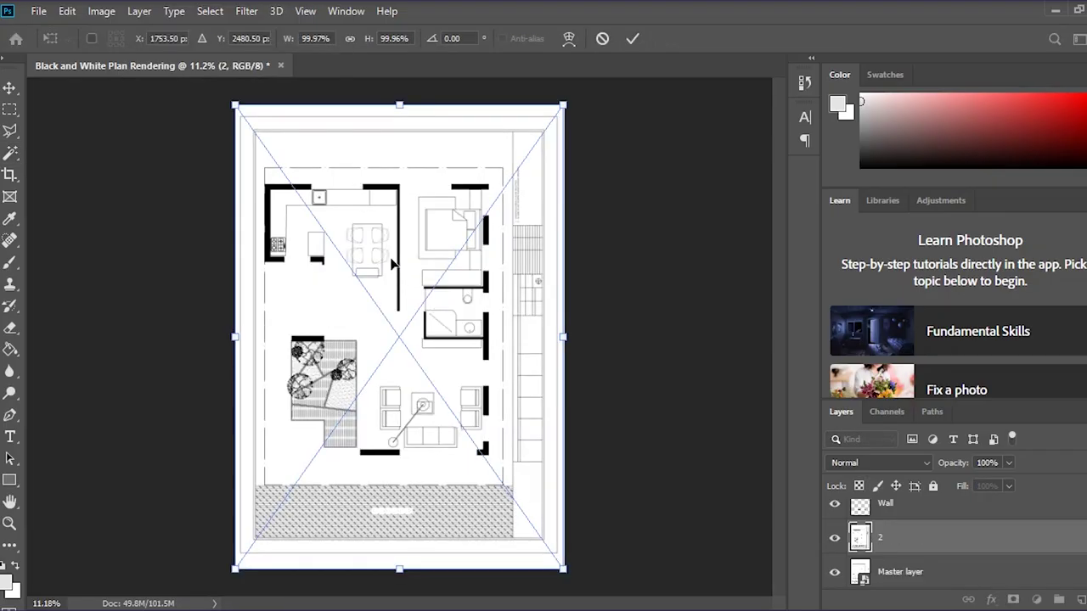
click(636, 45)
click(879, 462)
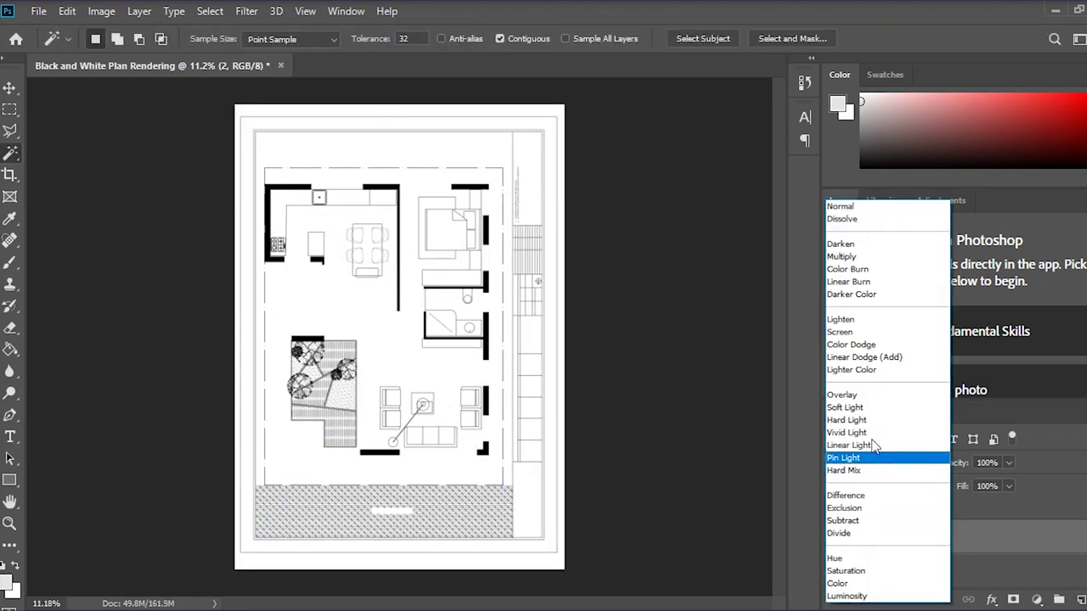
click(841, 256)
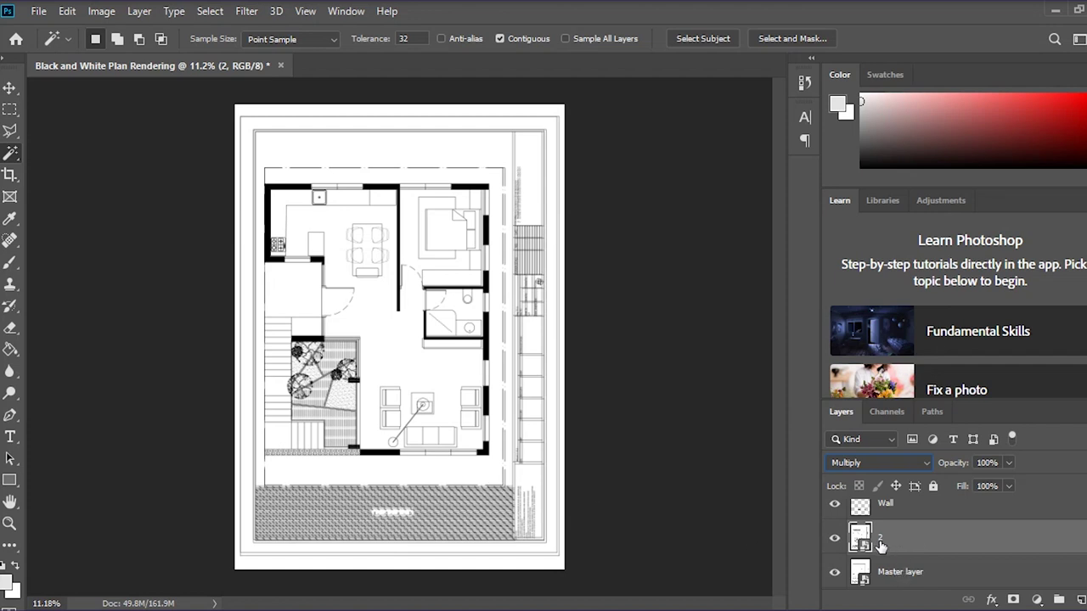
Step: Rename the placed plan layer 2 as Furniture
double_click(881, 538)
click(896, 576)
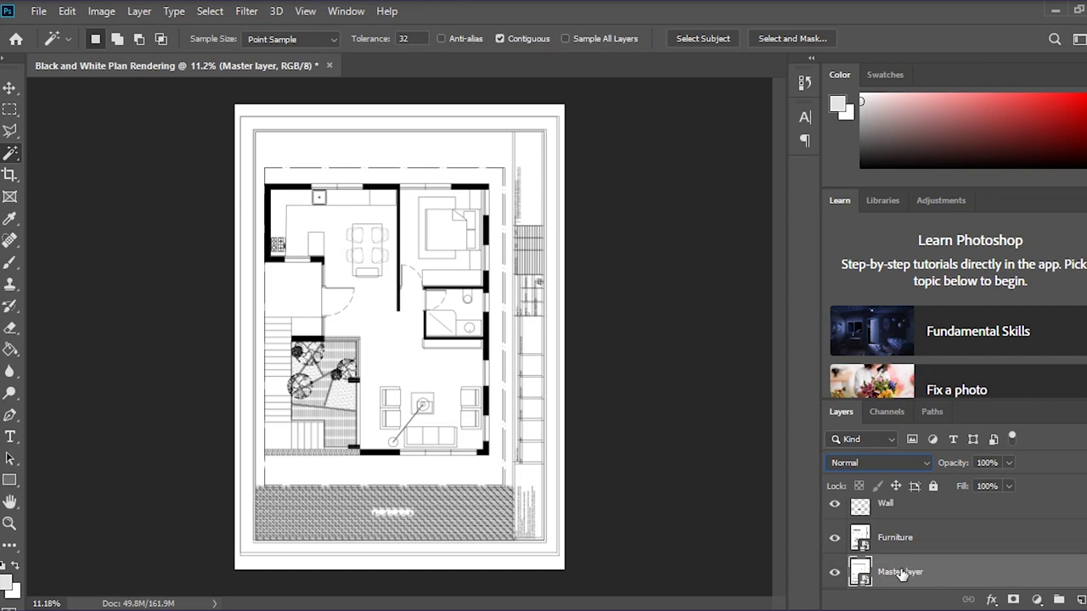
double_click(954, 542)
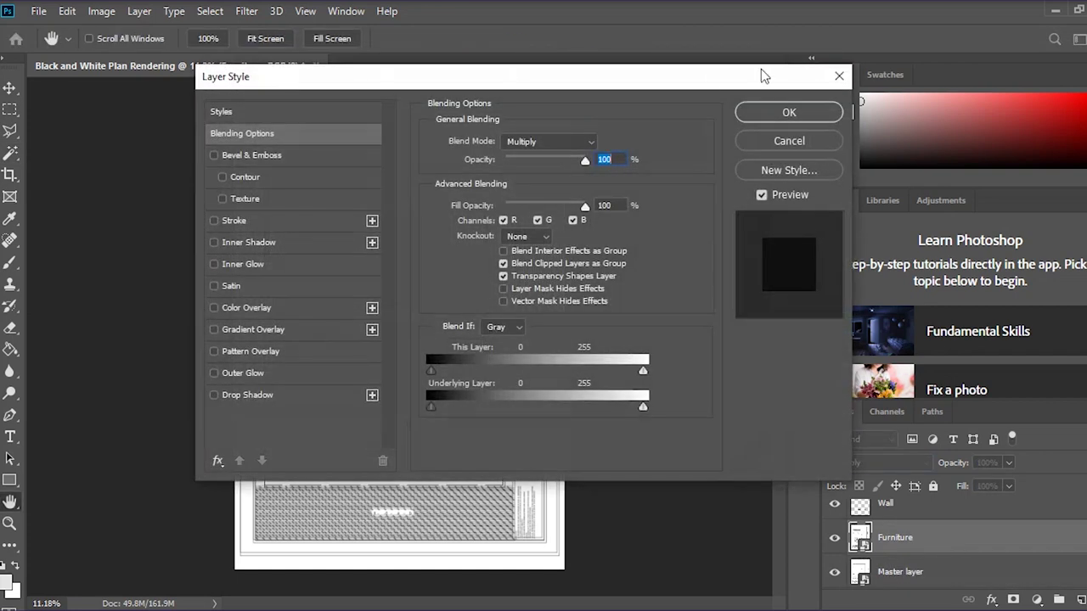
click(839, 76)
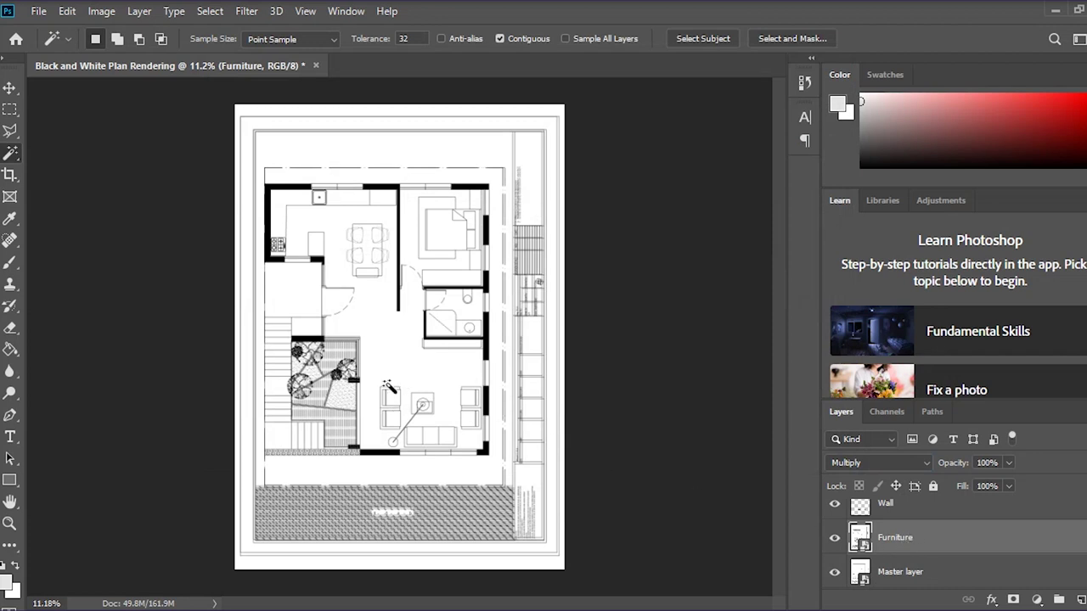
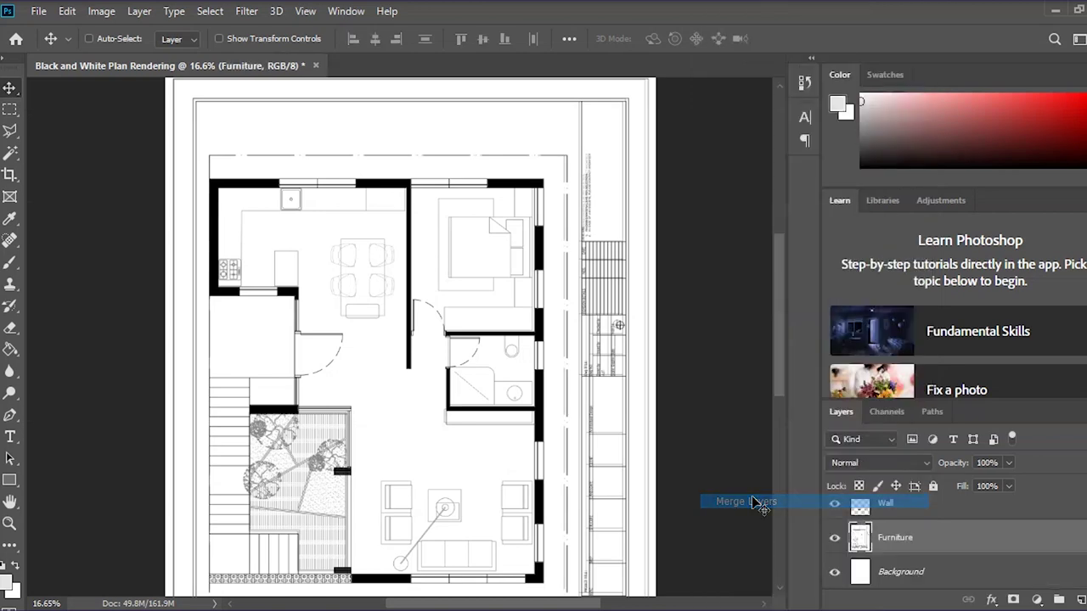
Step: Select the open interior floor around the furniture on the Furniture layer with the Magic Wand
scroll(502, 297, down, 3)
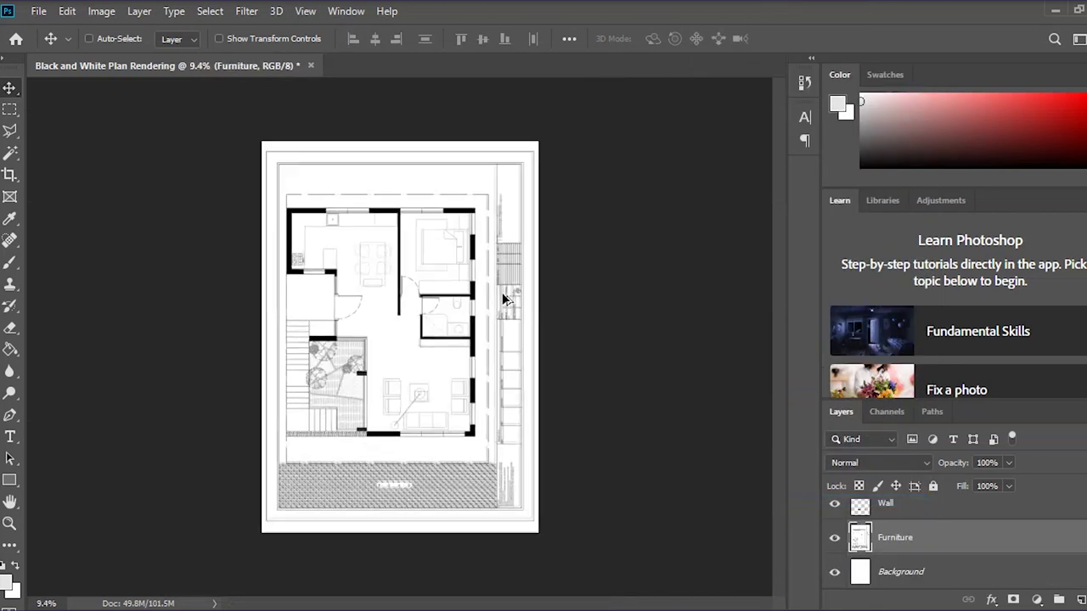
click(11, 154)
scroll(389, 294, up, 2)
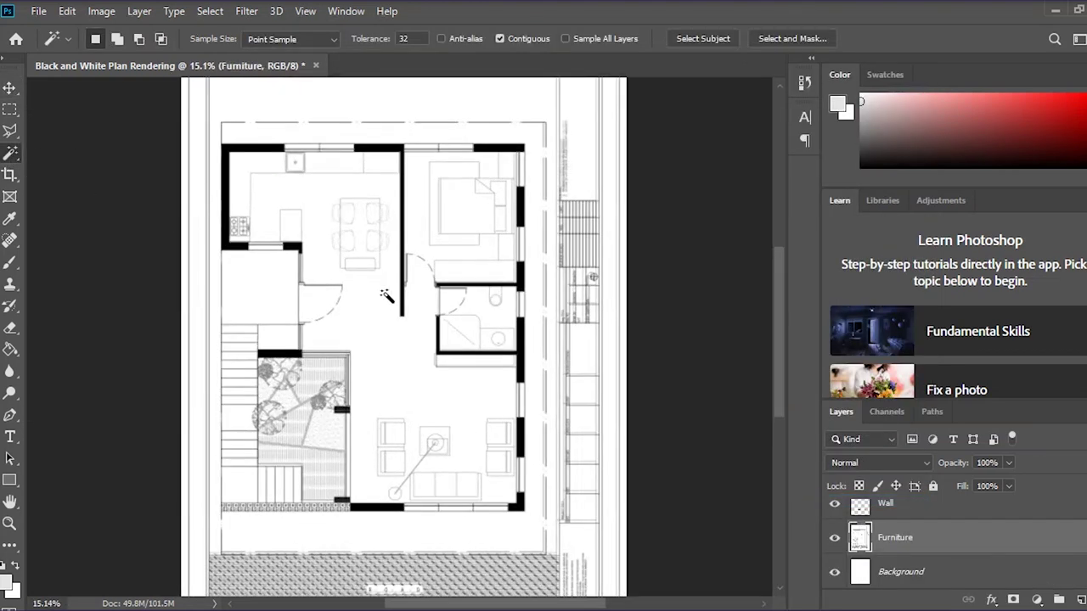
click(316, 196)
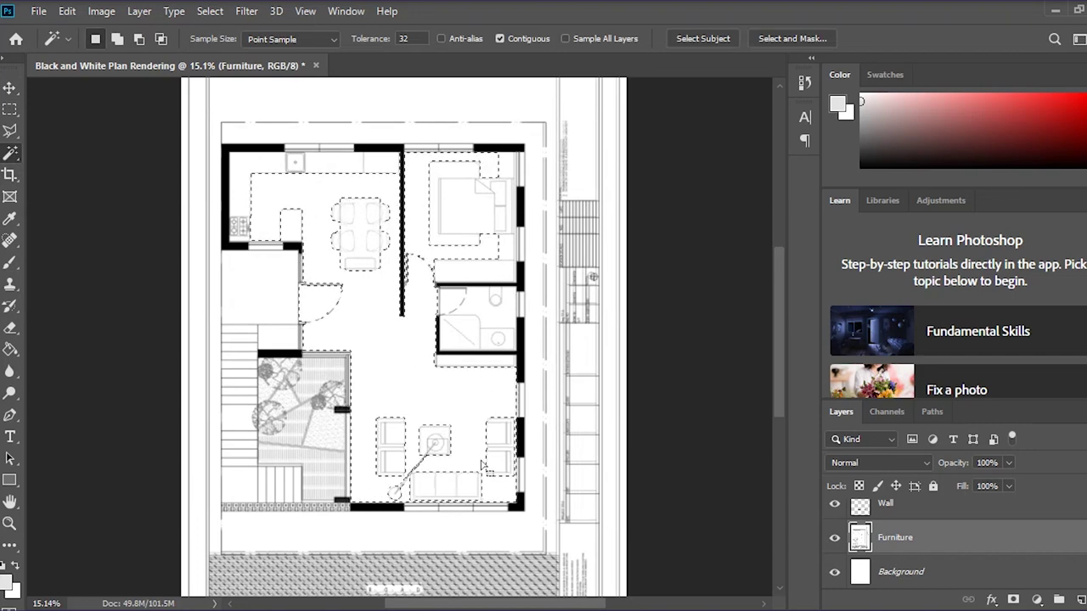
Step: Add the bathroom's floor to the selection and check the selected areas across the plan
scroll(481, 323, up, 2)
scroll(488, 317, down, 1)
scroll(488, 316, up, 3)
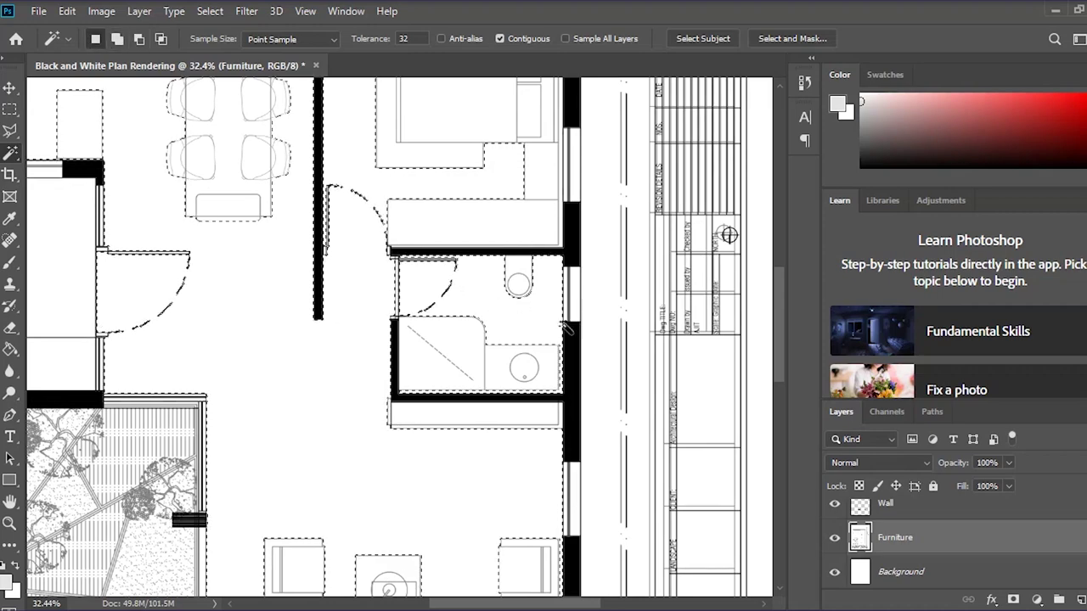
scroll(529, 321, down, 5)
scroll(529, 204, up, 3)
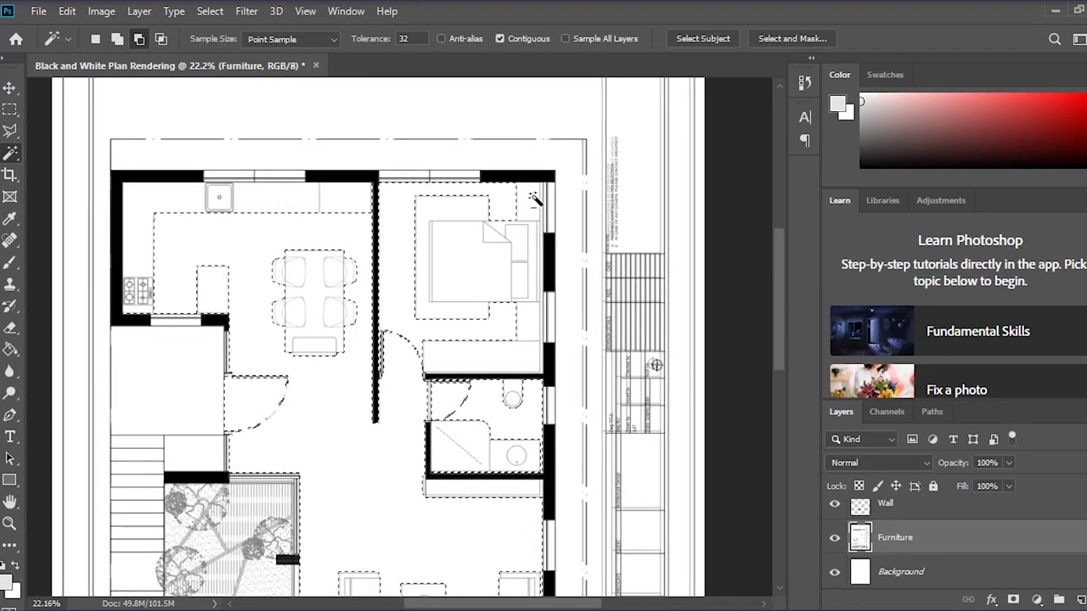
scroll(510, 199, down, 4)
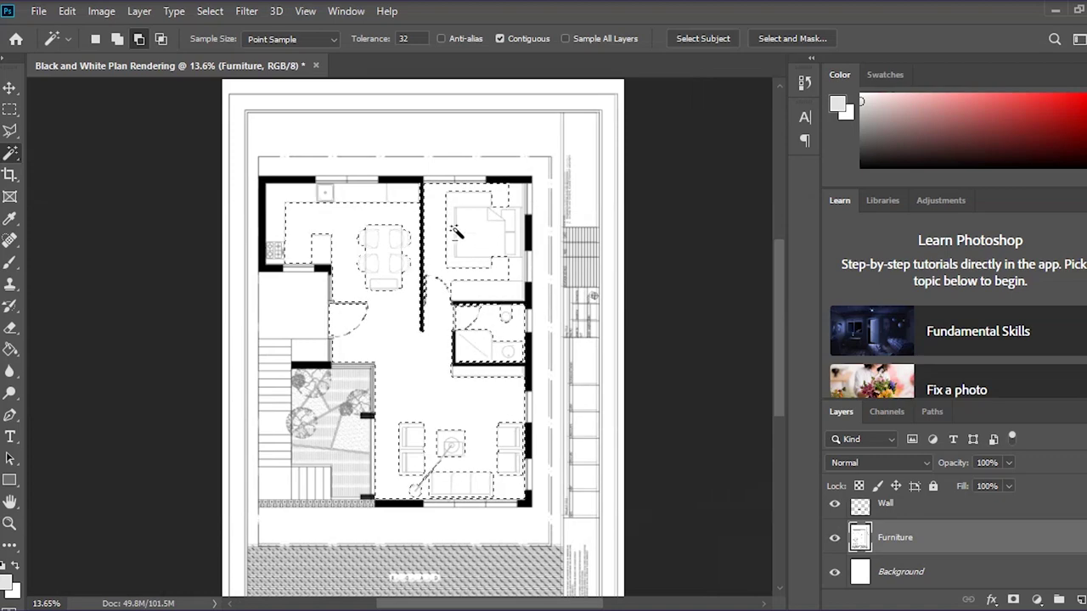
scroll(339, 328, down, 2)
scroll(311, 400, up, 5)
scroll(378, 418, down, 5)
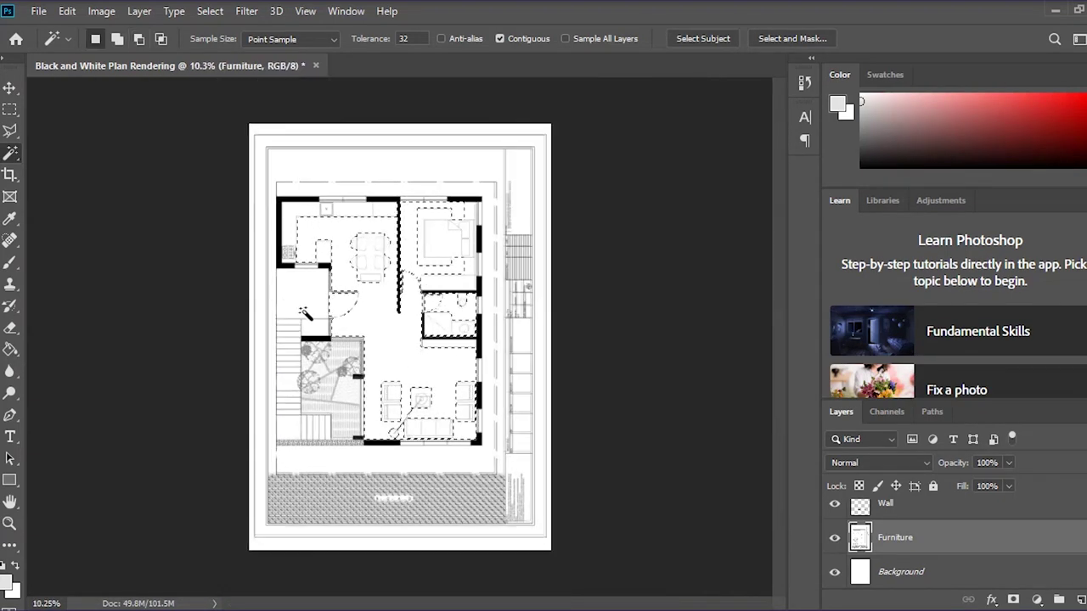
Step: Create a new layer above Furniture and fill the interior floor selection on it with a medium grey
click(1079, 600)
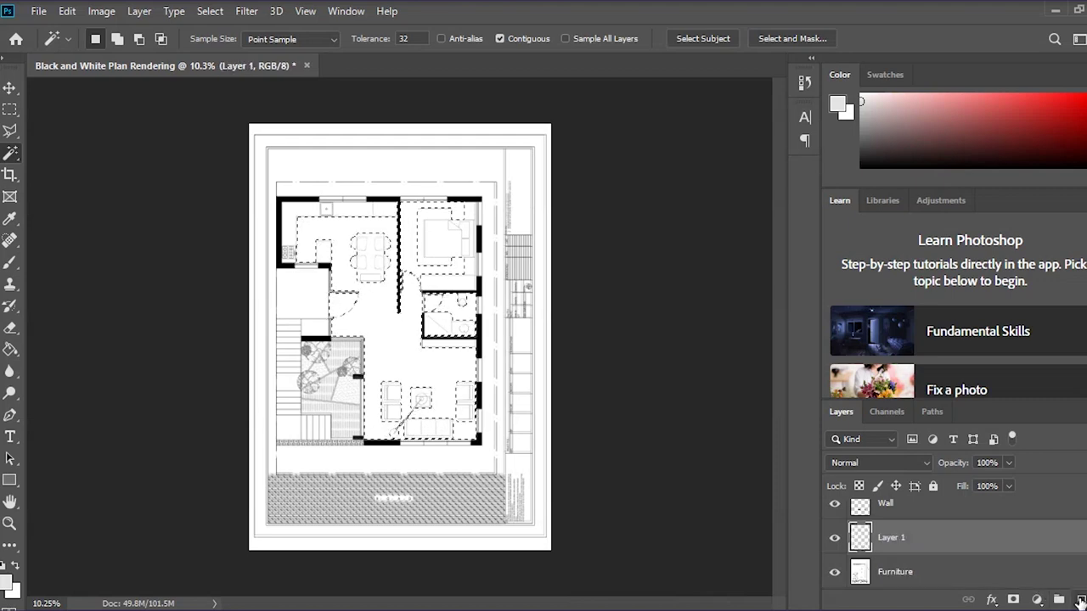
click(6, 585)
click(341, 174)
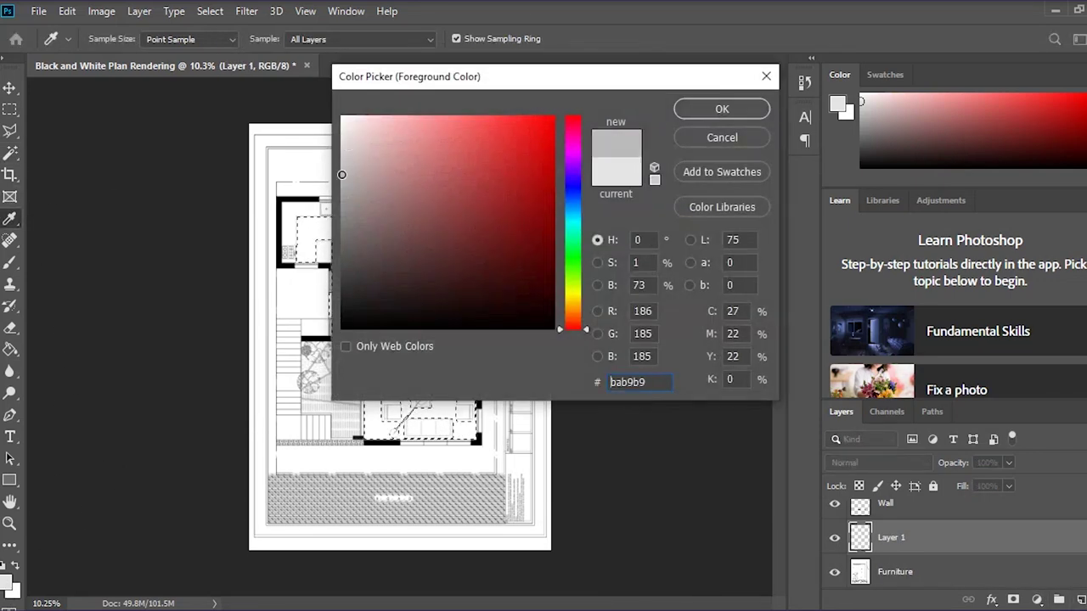
drag(341, 174, 337, 177)
click(720, 109)
key(w)
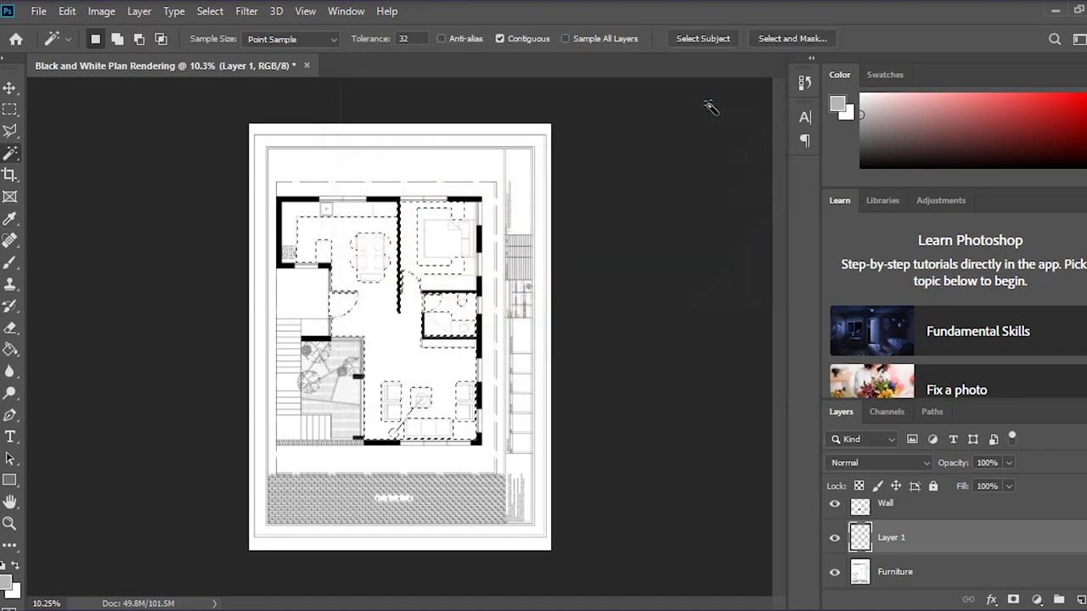
key(alt+BackSpace)
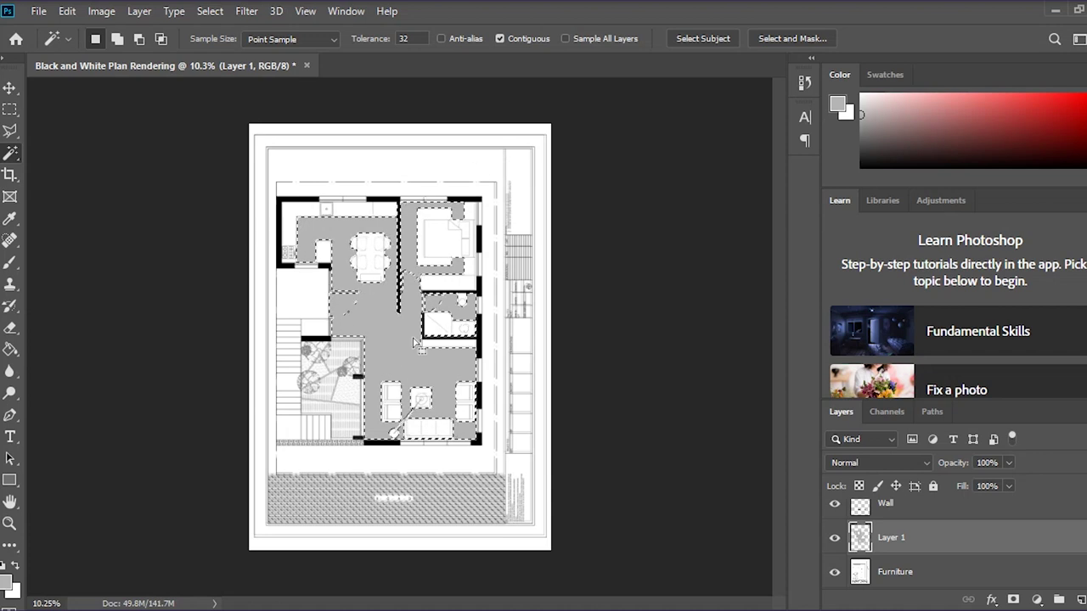
Step: Set the opacity of the grey interior floor layer to 60%
click(1009, 462)
drag(1012, 484, 973, 485)
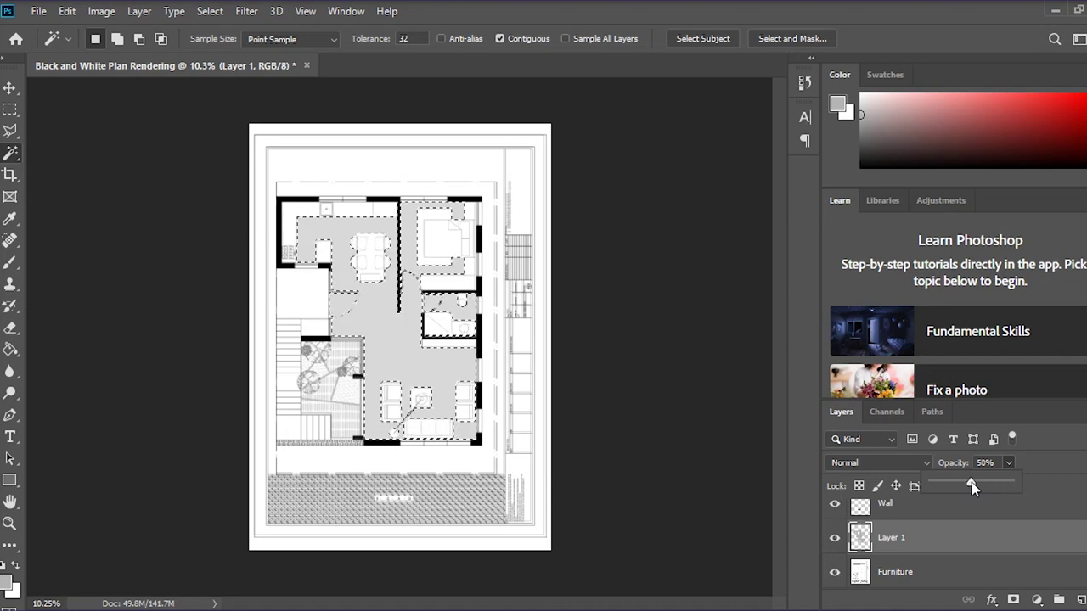
click(982, 462)
text(60)
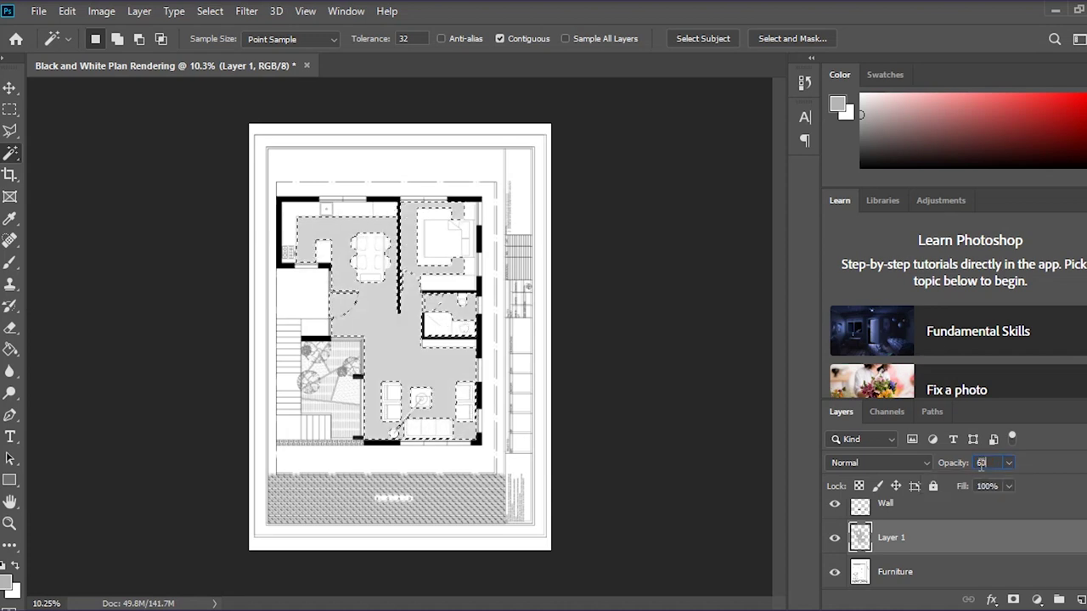
Step: Select the open area outside the house's walls on the Furniture layer and create a new layer above it
click(892, 572)
ctrl+click(859, 572)
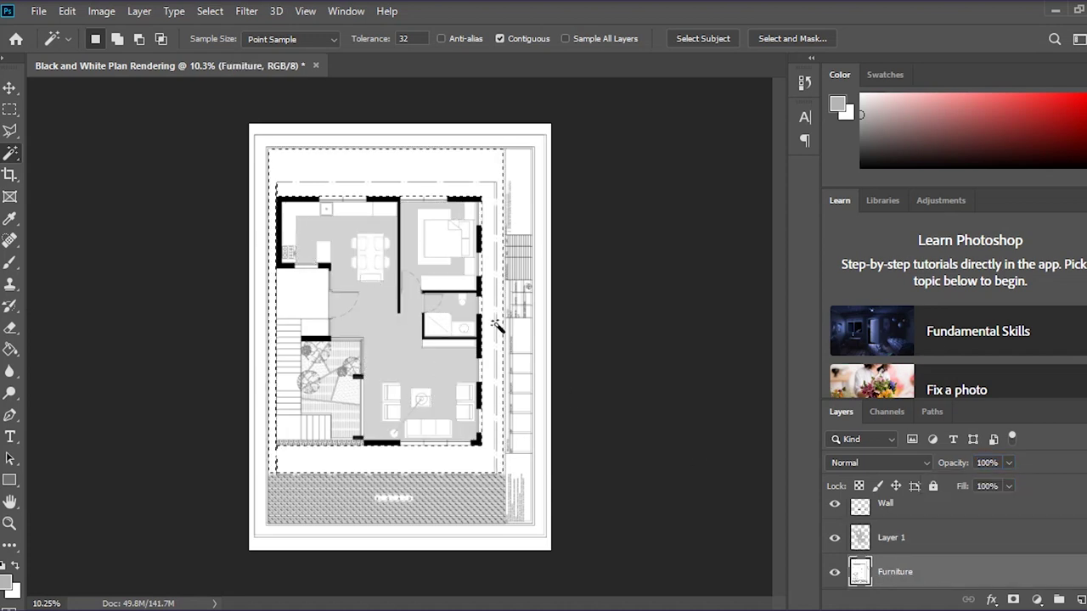
click(1079, 599)
Step: Fill the outdoor selection with light grey #e2dede, set the layer's opacity to 50% and deselect
click(6, 584)
click(344, 138)
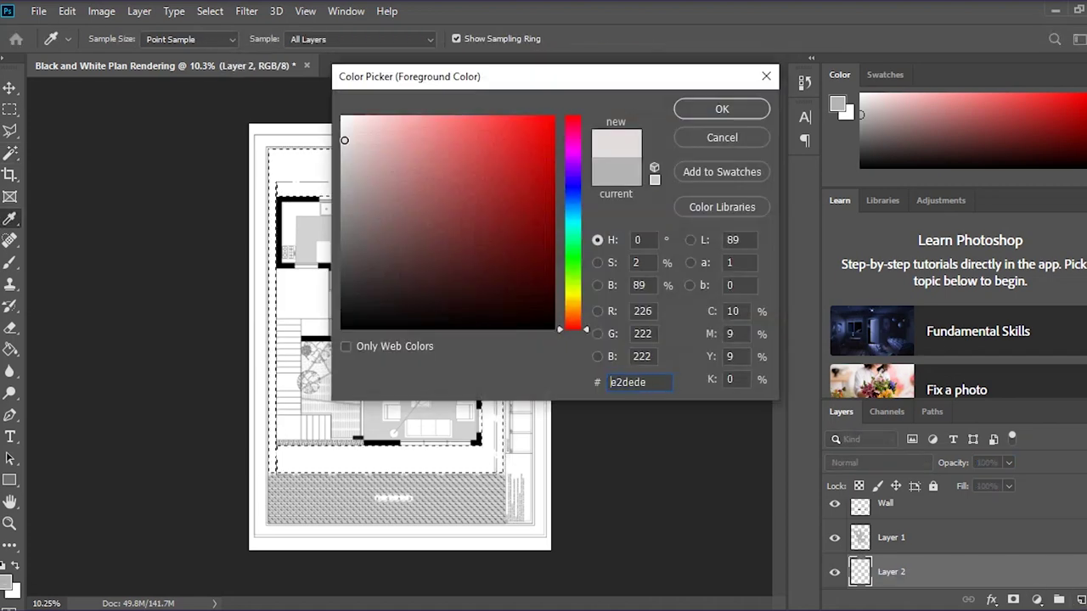
key(Return)
key(alt+BackSpace)
key(5)
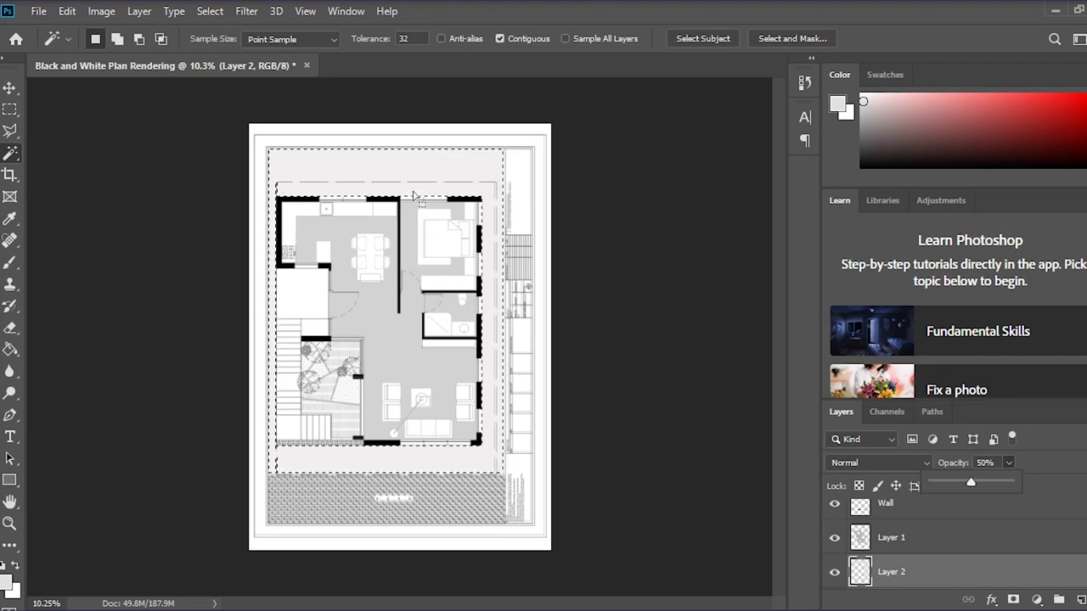
key(ctrl+d)
Step: Inspect the grey shading of the interior floor and the outdoor area across the plan
scroll(501, 259, up, 4)
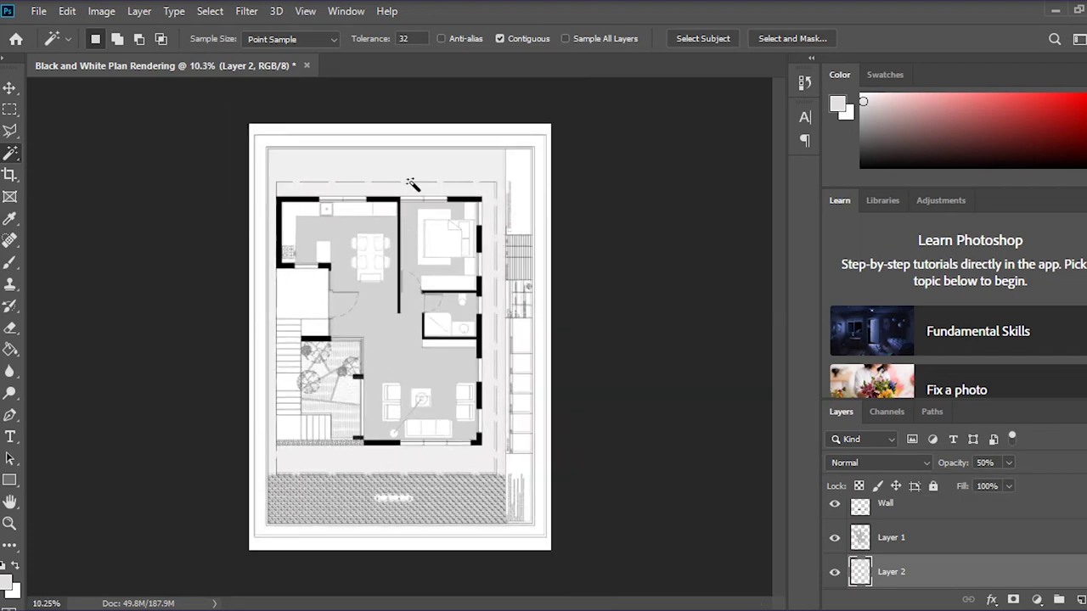
scroll(436, 204, down, 2)
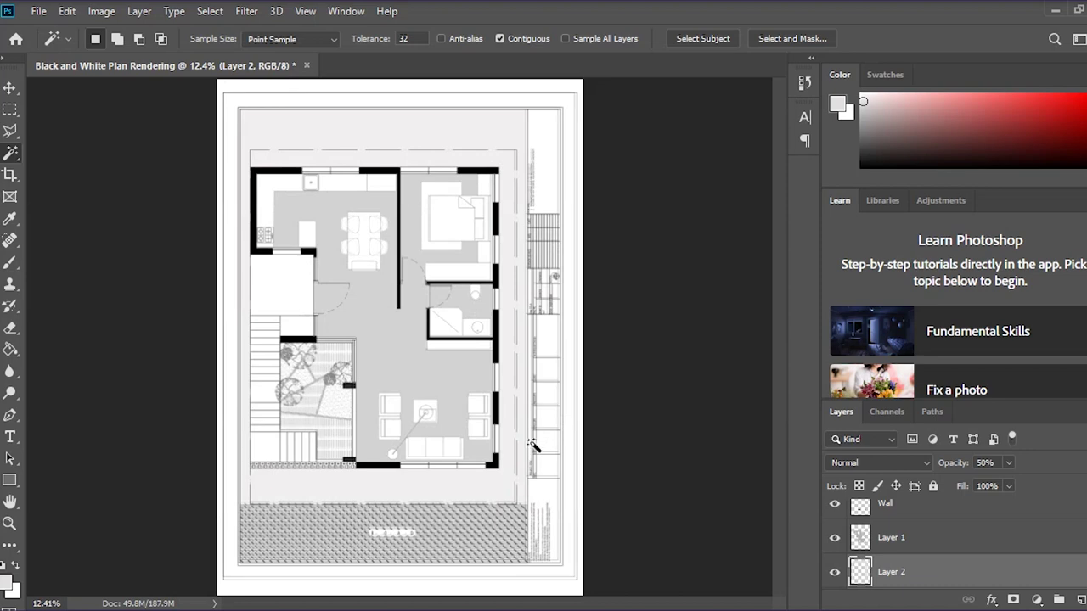
scroll(289, 199, up, 2)
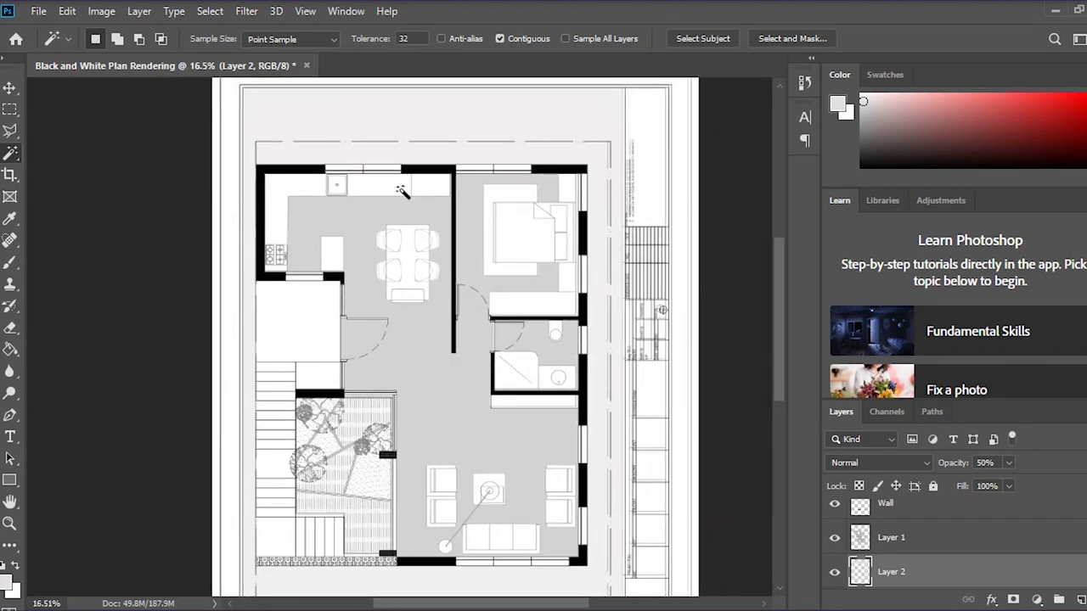
scroll(531, 241, up, 2)
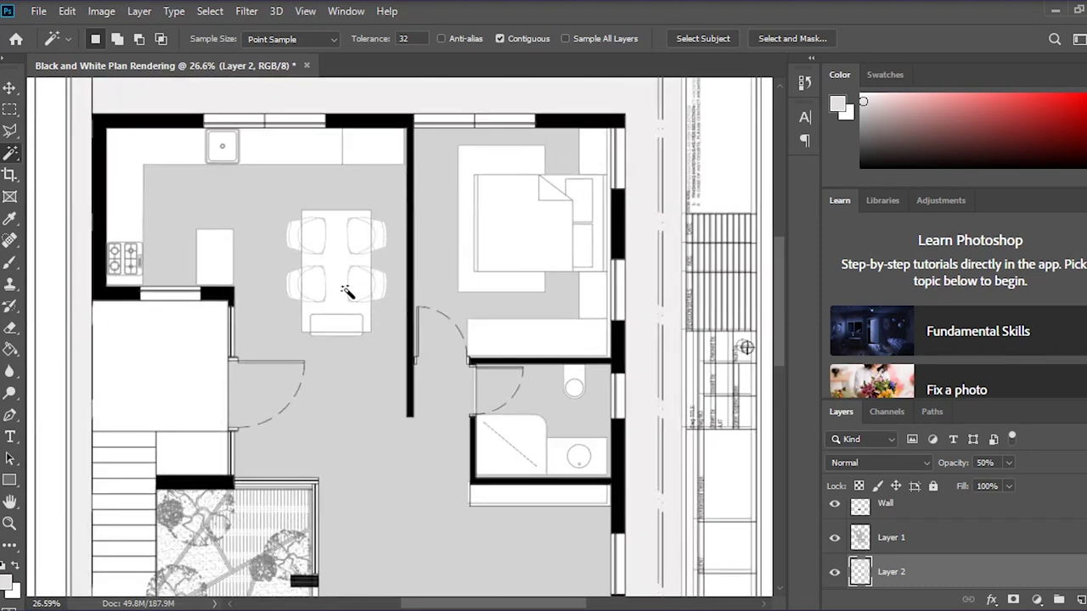
scroll(286, 206, down, 4)
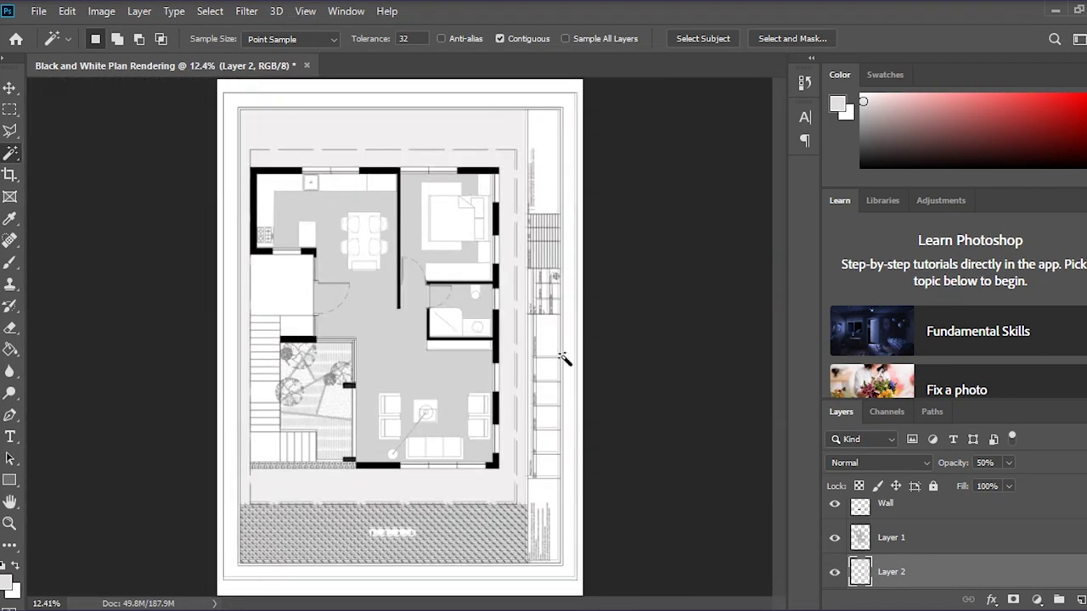
scroll(437, 351, down, 1)
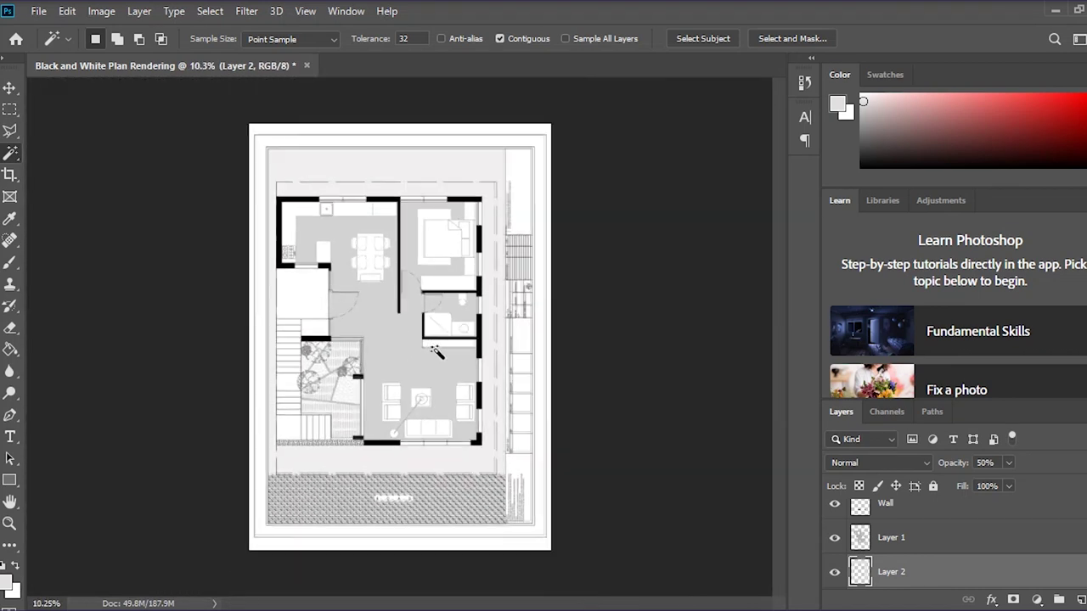
scroll(437, 351, up, 1)
scroll(437, 351, down, 2)
scroll(409, 265, up, 2)
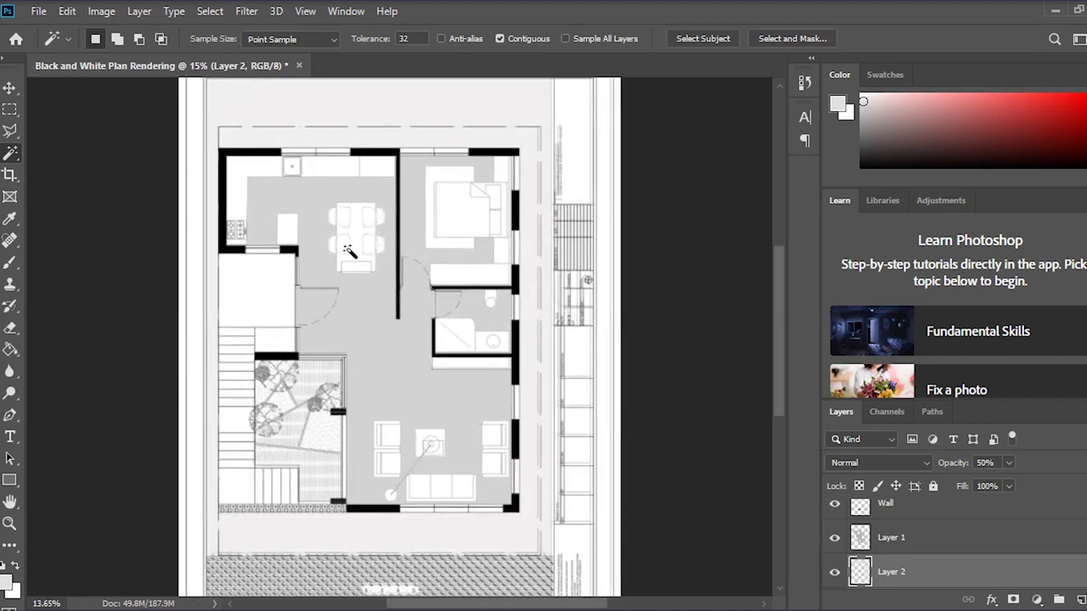
scroll(348, 252, down, 2)
scroll(399, 254, down, 1)
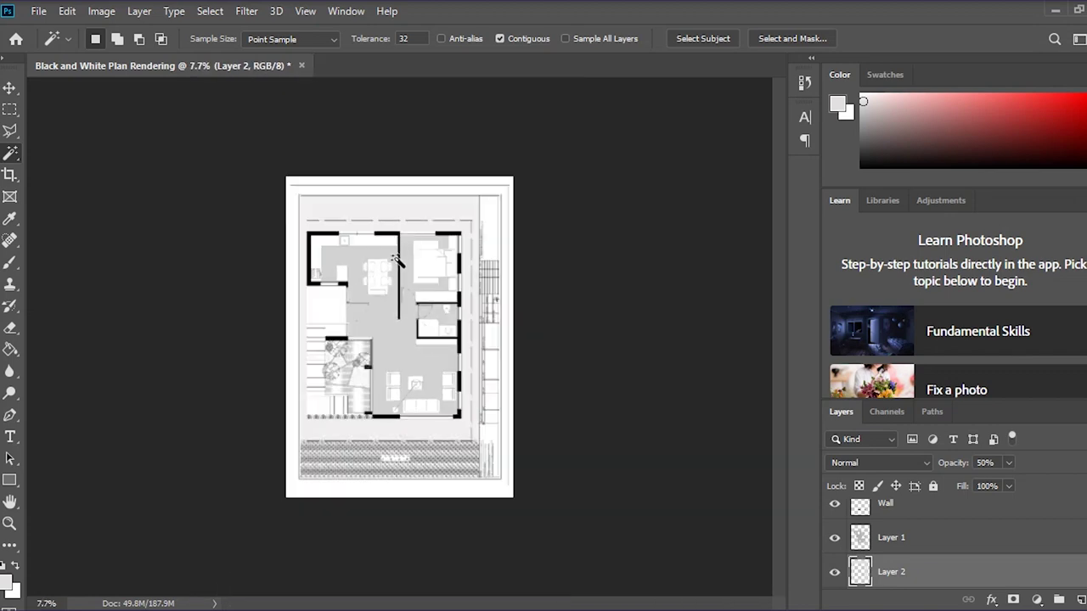
scroll(399, 292, up, 2)
scroll(400, 292, down, 1)
scroll(402, 289, up, 2)
scroll(406, 284, down, 2)
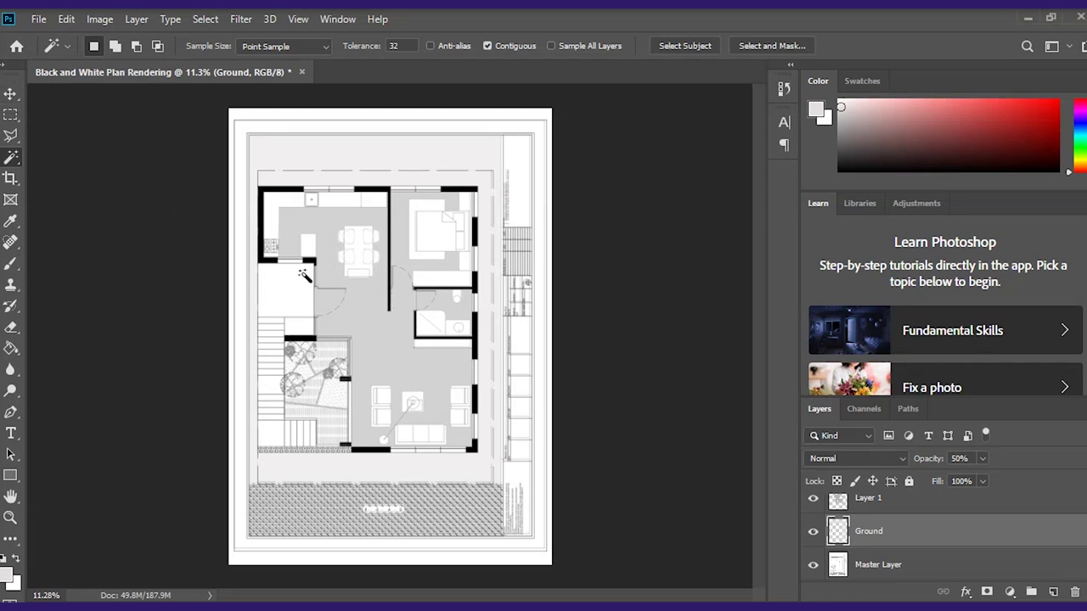
Step: Hide Layer 1 with the grey interior floor fill and make the Master Layer active
scroll(860, 533, up, 2)
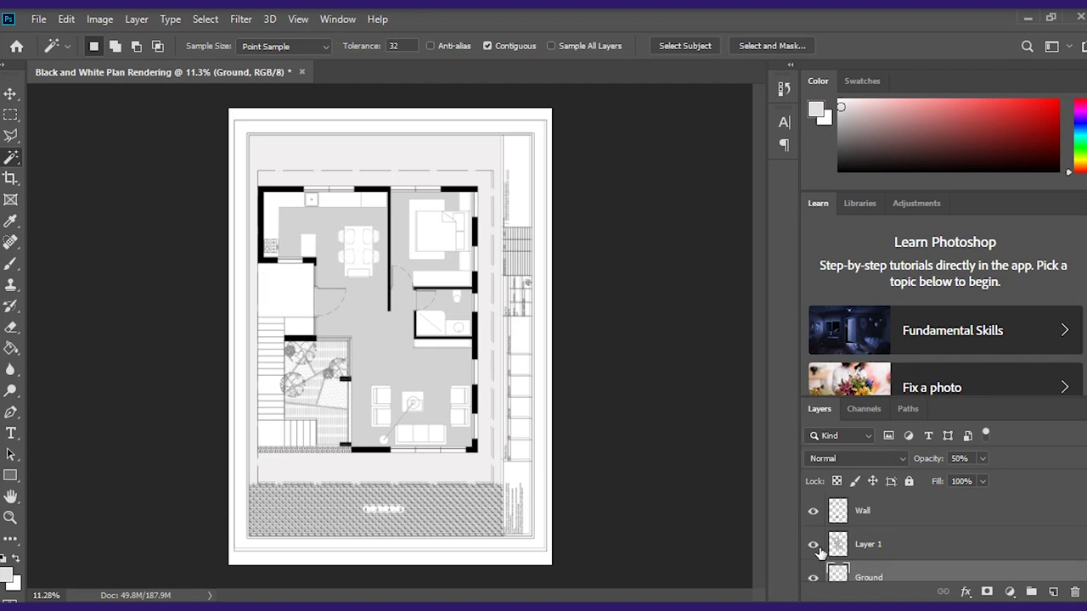
click(814, 545)
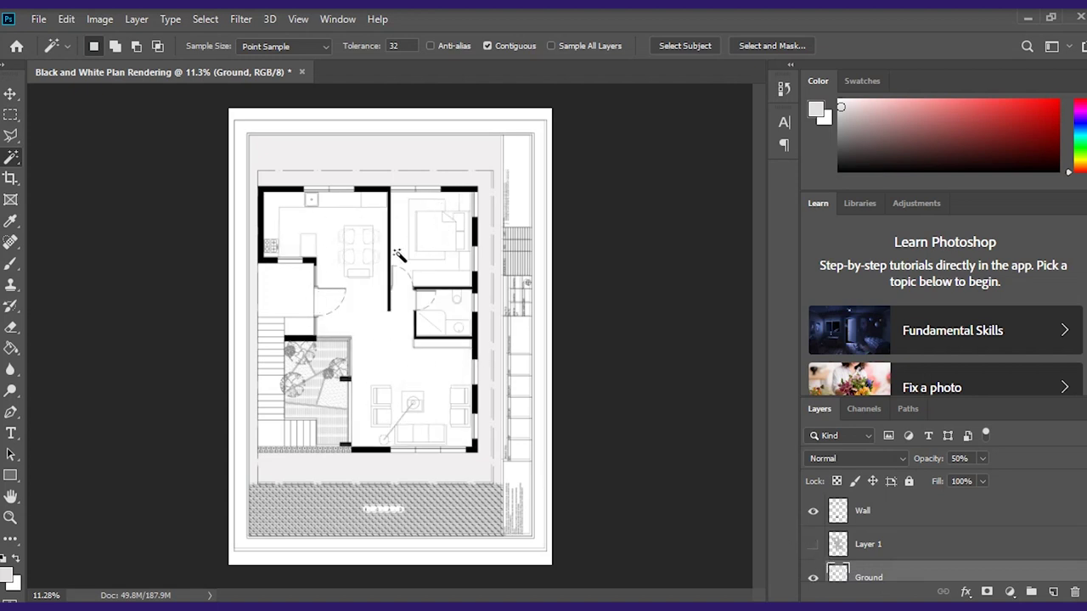
scroll(920, 541, down, 1)
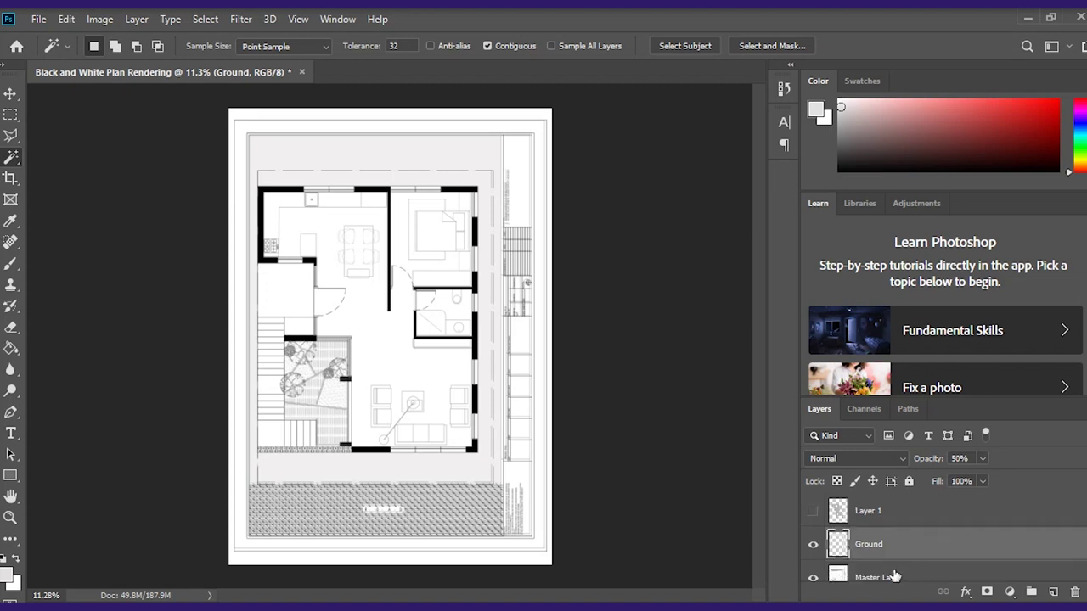
click(888, 577)
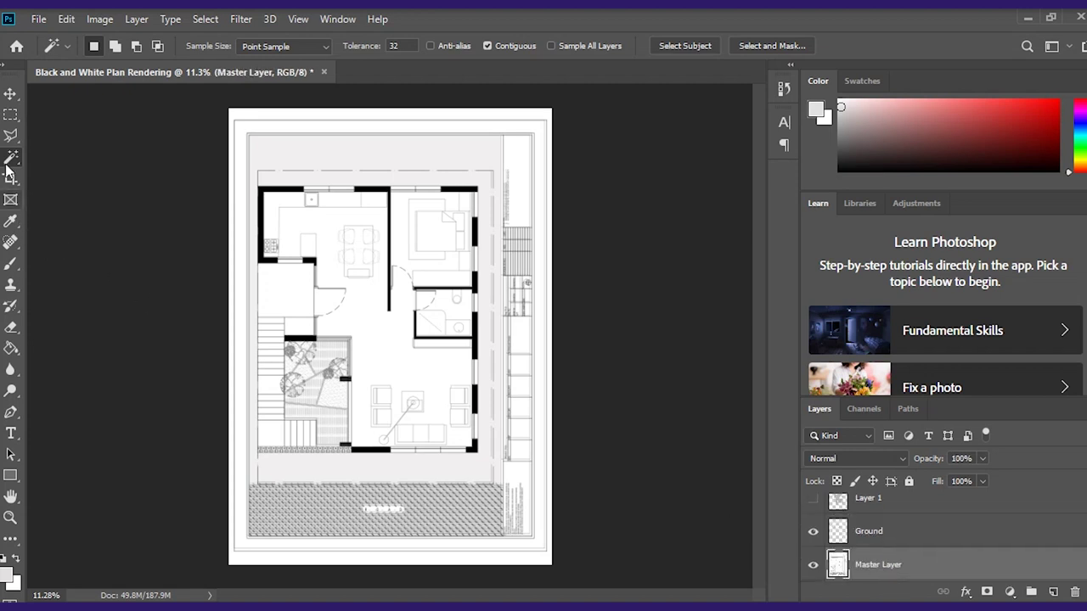
Step: Select the open interior floor area on the Master Layer with the Magic Wand and add the bathroom floor to the selection
click(367, 345)
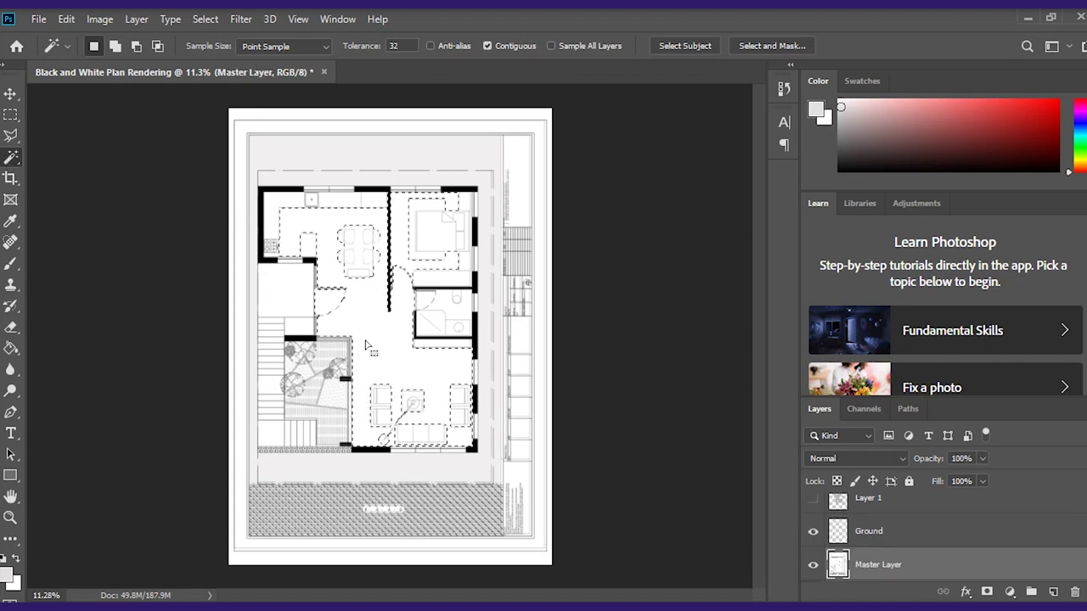
key(shift)
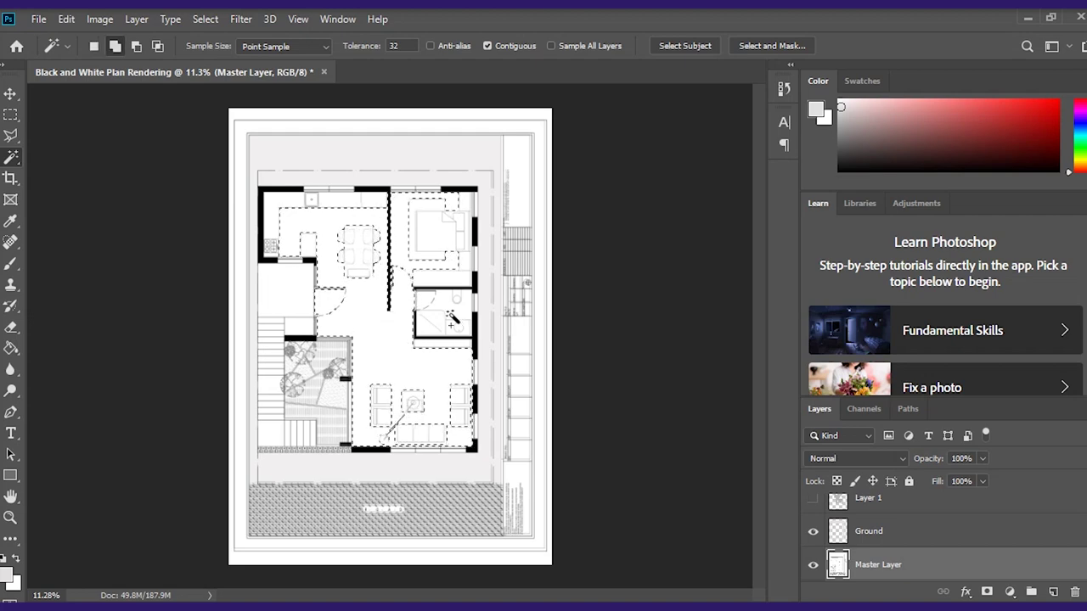
shift+click(450, 316)
scroll(439, 360, up, 6)
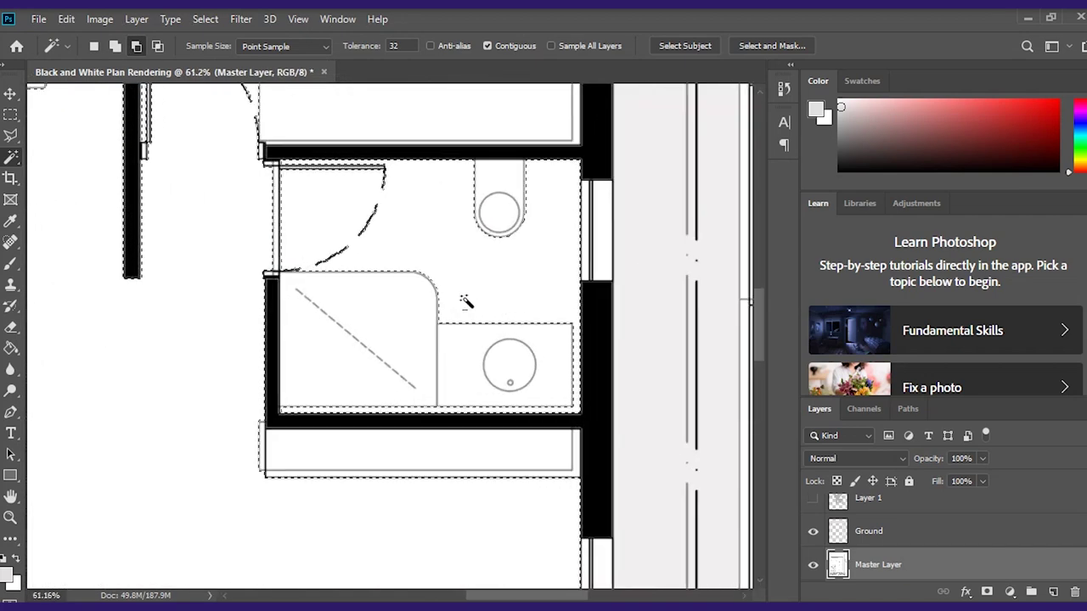
scroll(458, 307, down, 3)
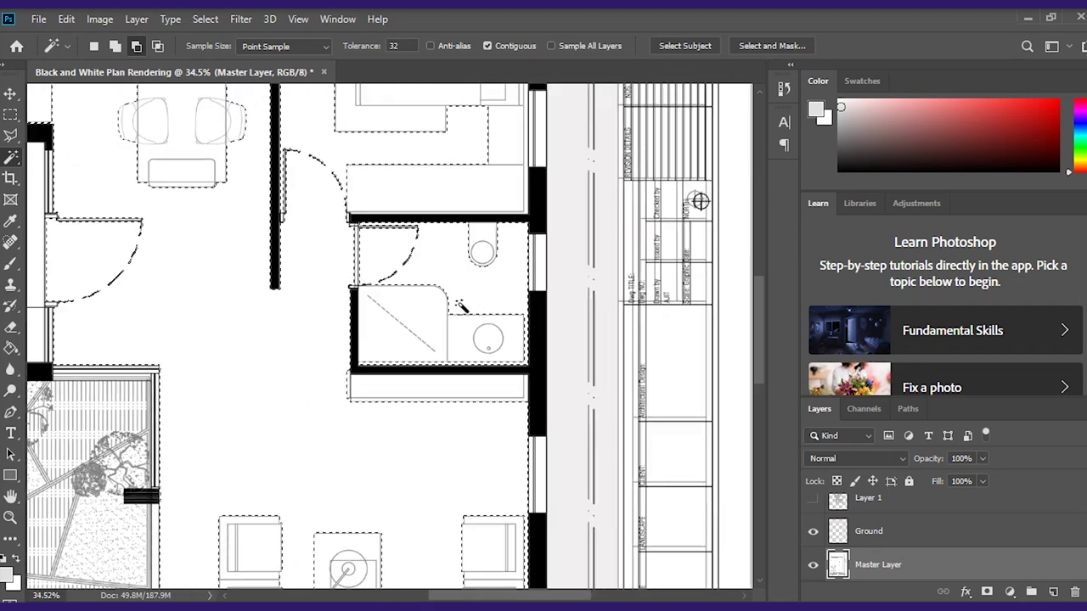
scroll(459, 310, down, 3)
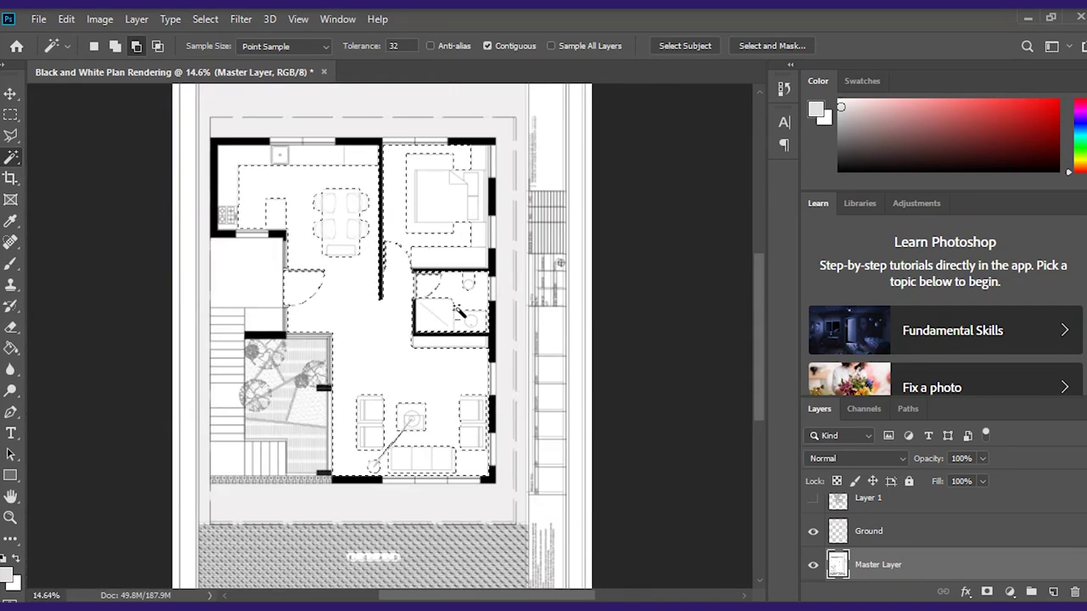
scroll(350, 227, down, 1)
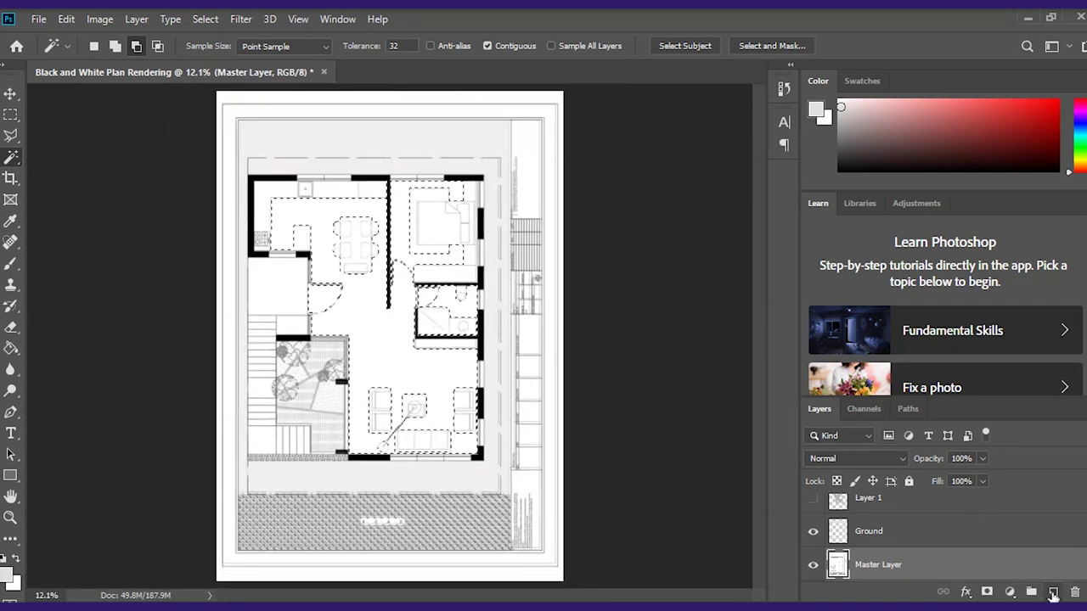
Step: Create a new layer directly above the Master Layer and name it Paint
click(1053, 591)
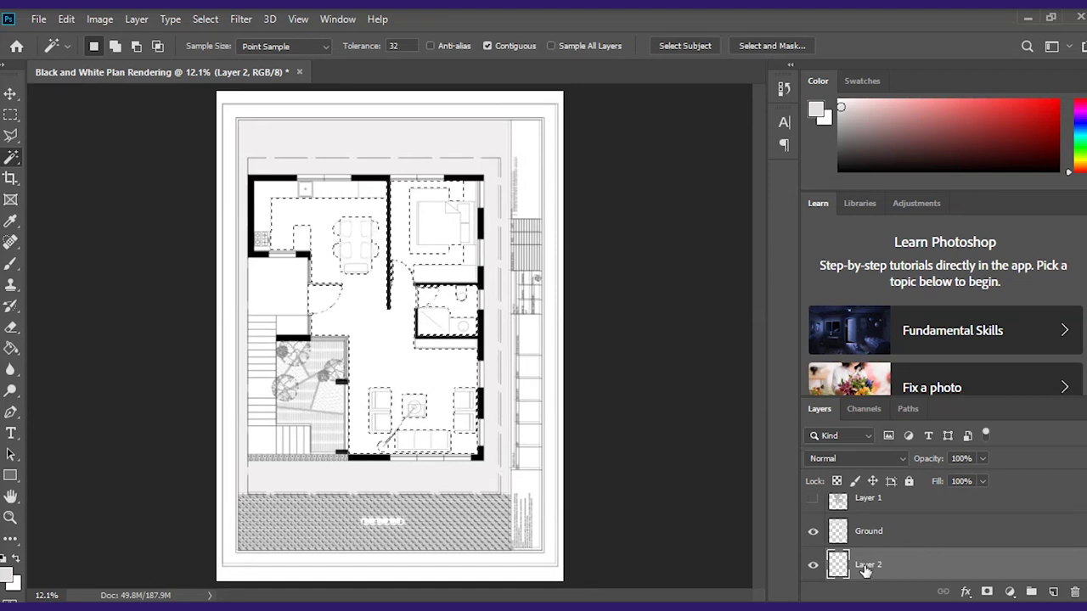
double_click(866, 565)
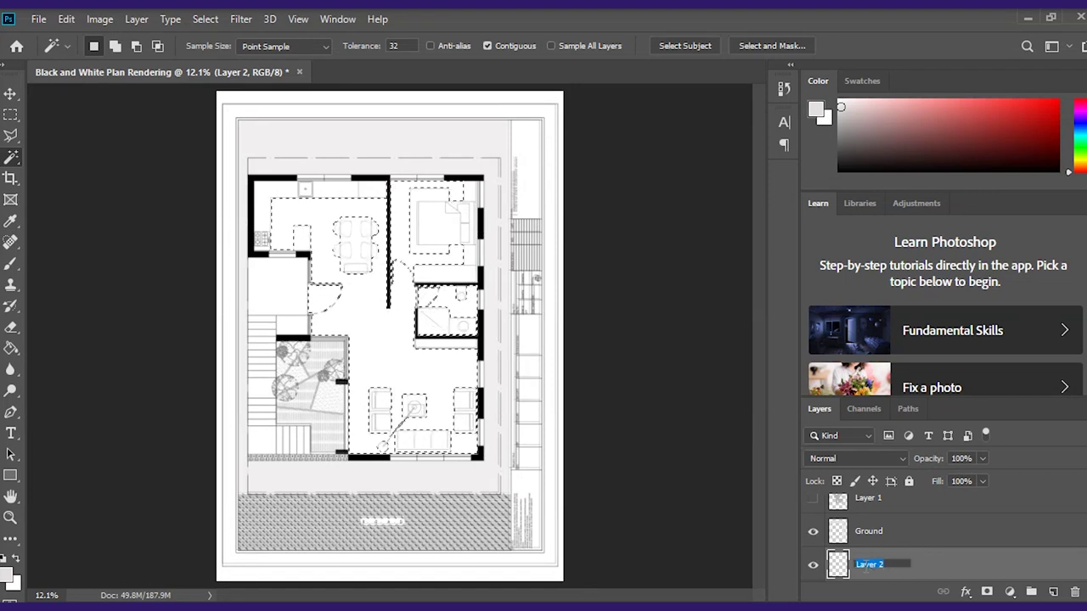
text(Paint)
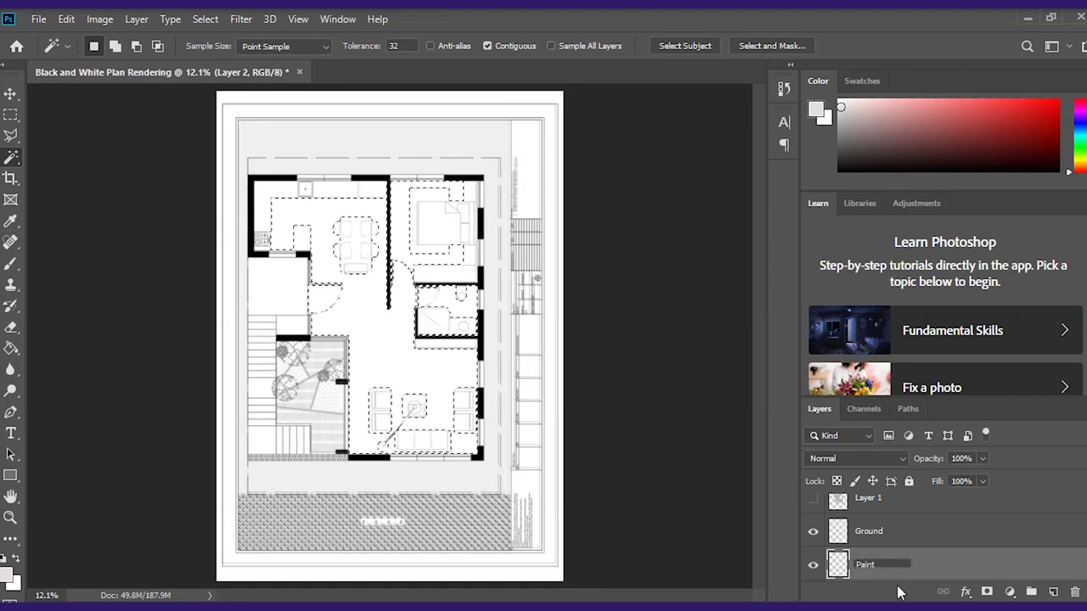
click(934, 565)
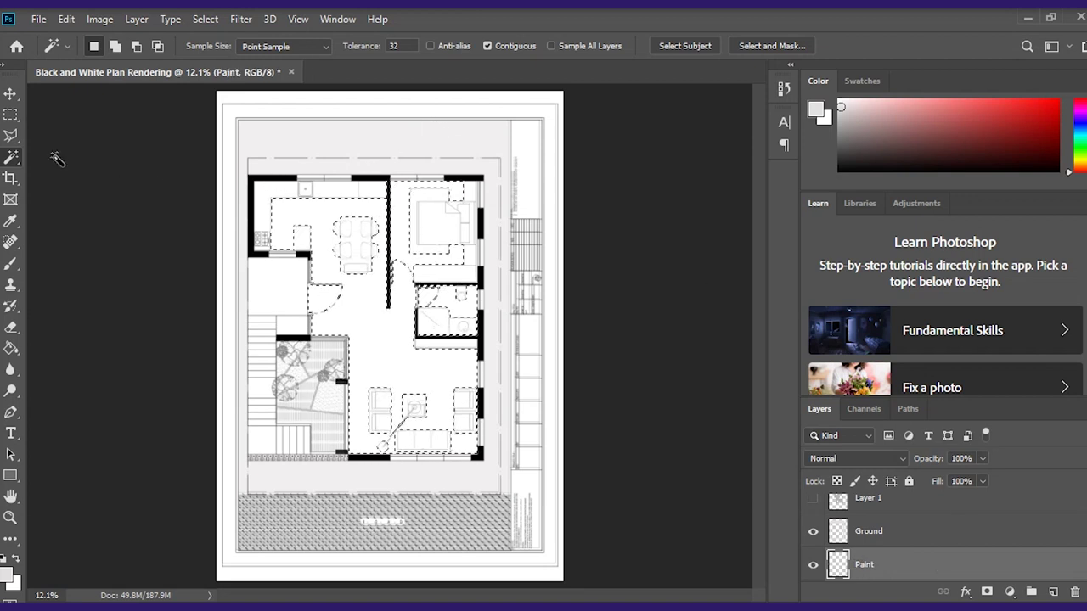
Step: Activate the Brush tool and reset the foreground colour to black
click(11, 263)
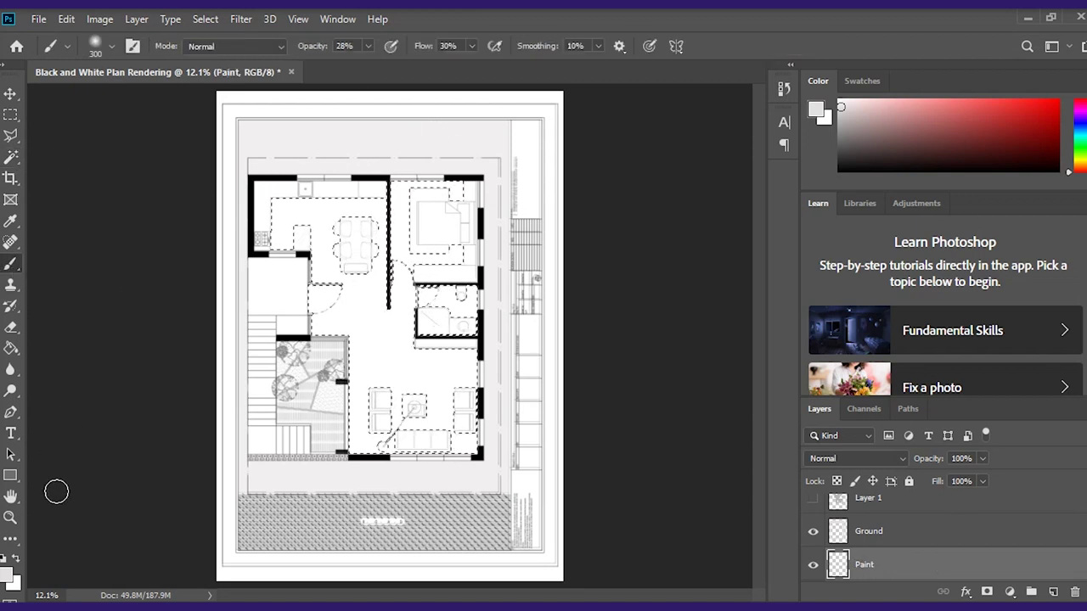
click(10, 576)
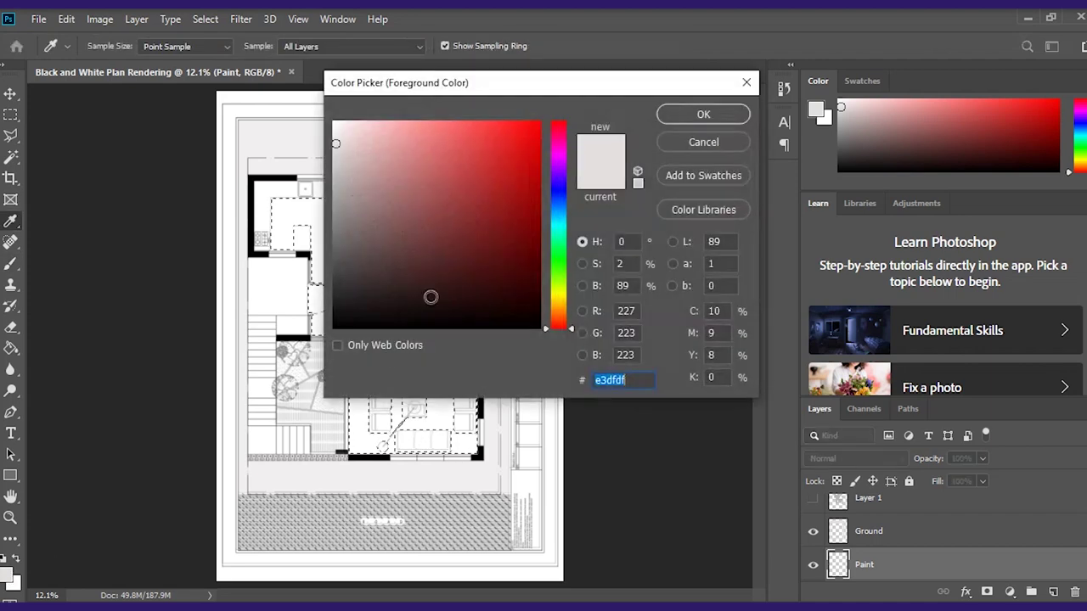
click(701, 113)
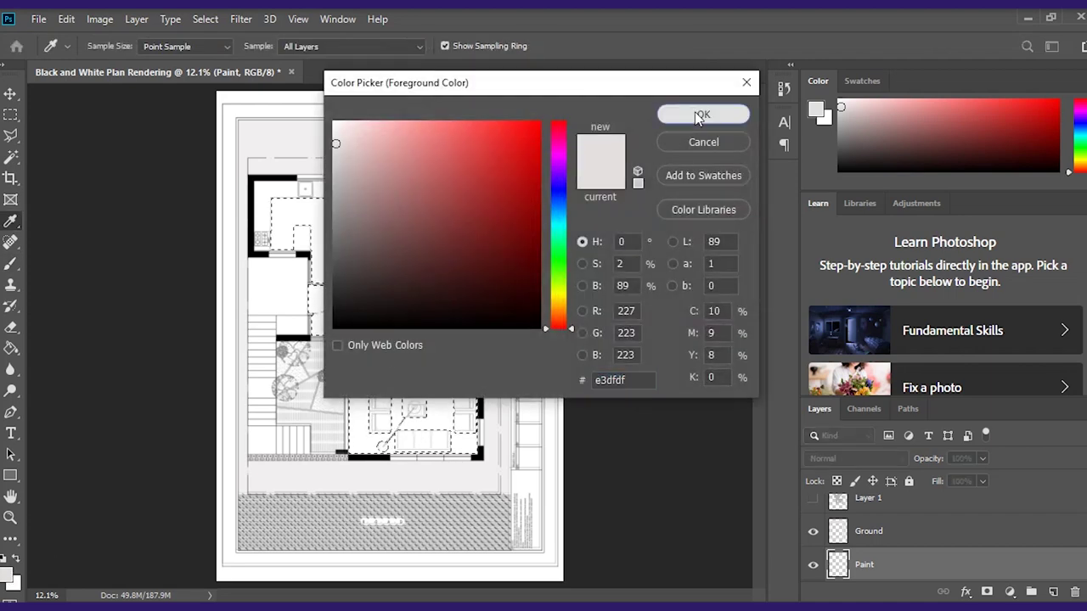
key(d)
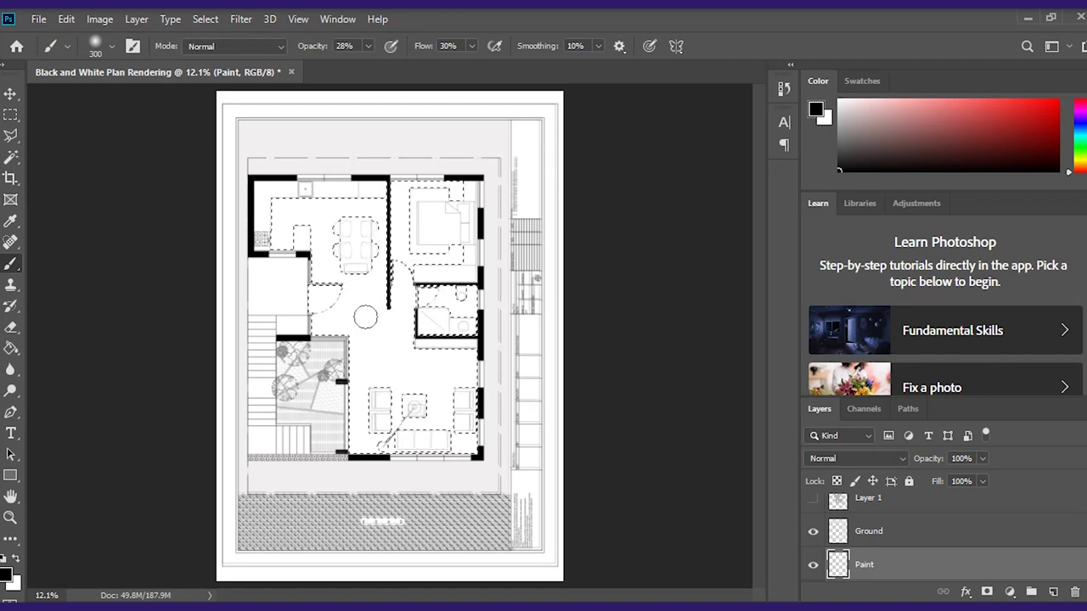
Step: Enlarge the soft round brush to 600 px, keeping its opacity at 28%
click(113, 47)
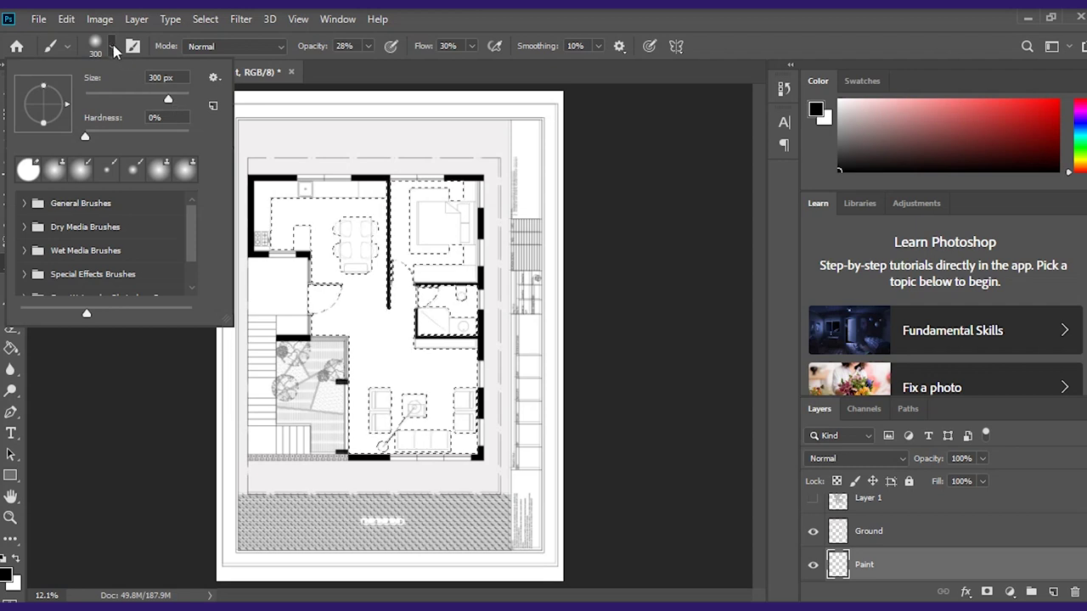
click(112, 47)
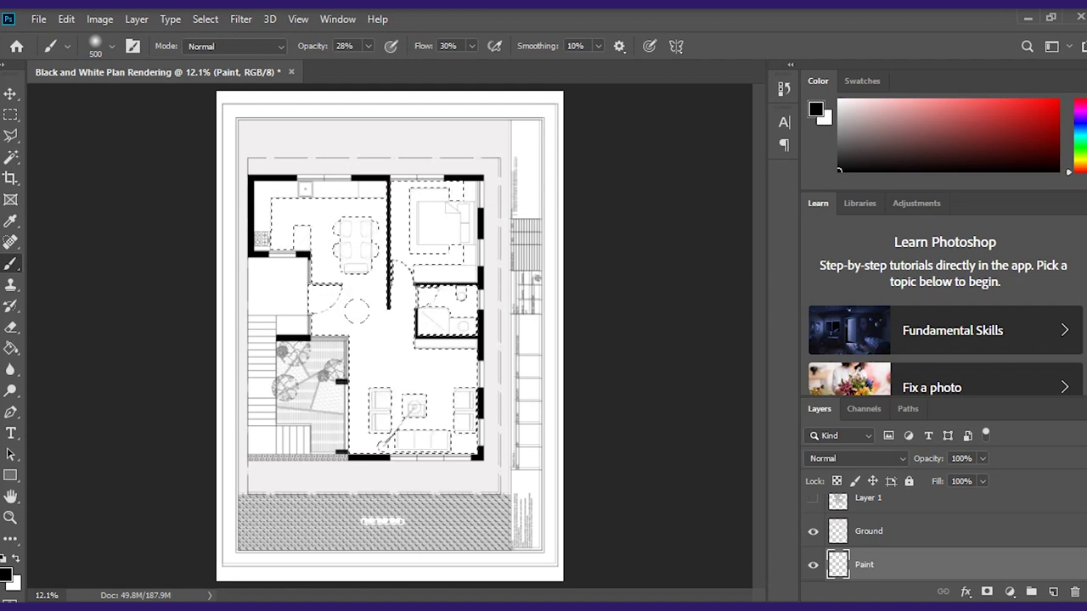
scroll(255, 185, up, 6)
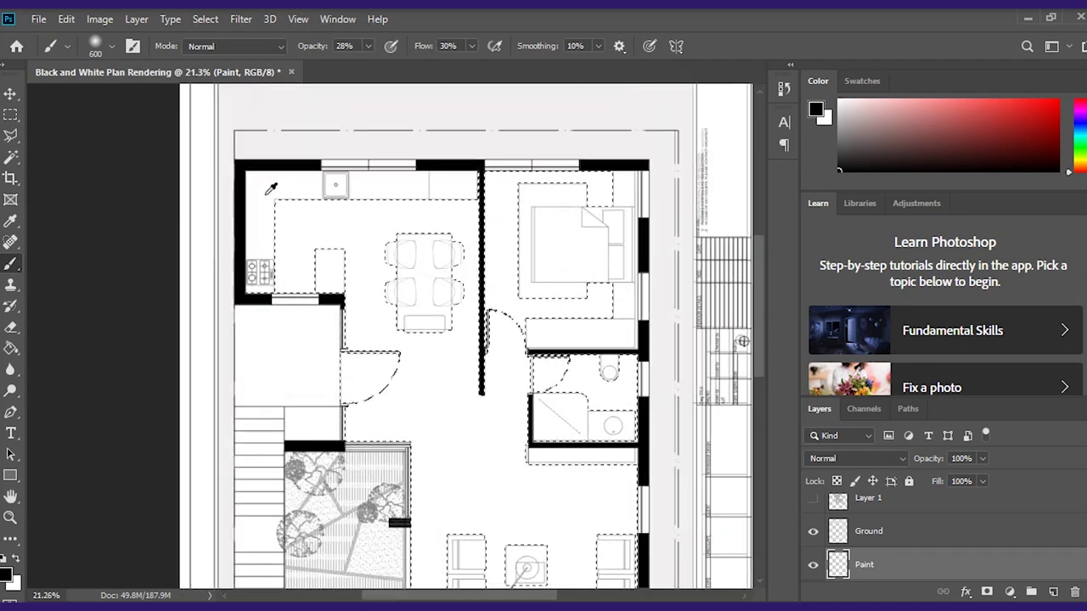
drag(365, 48, 369, 62)
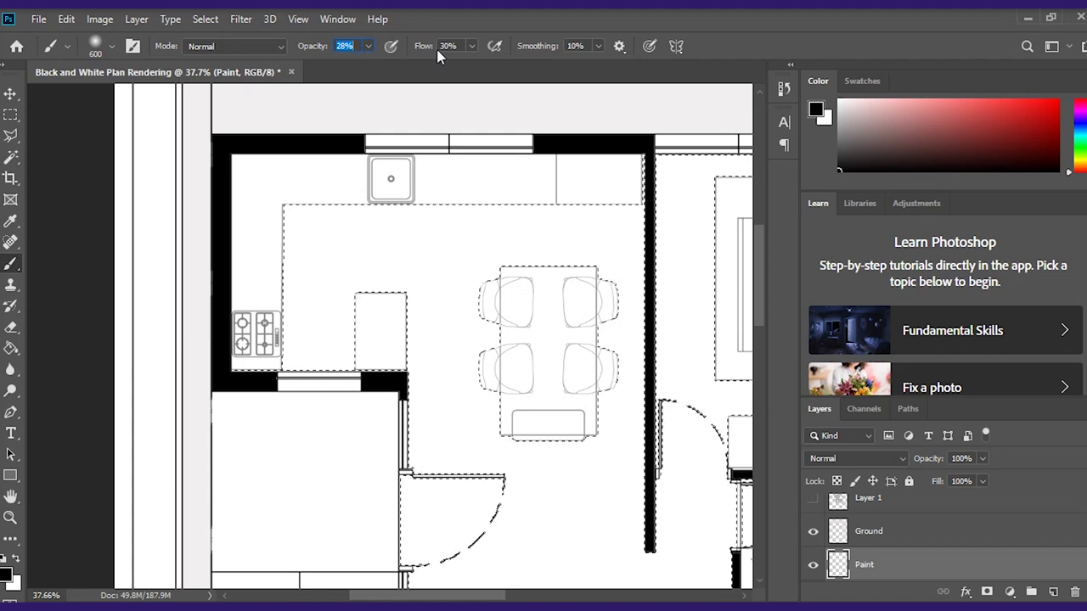
click(368, 48)
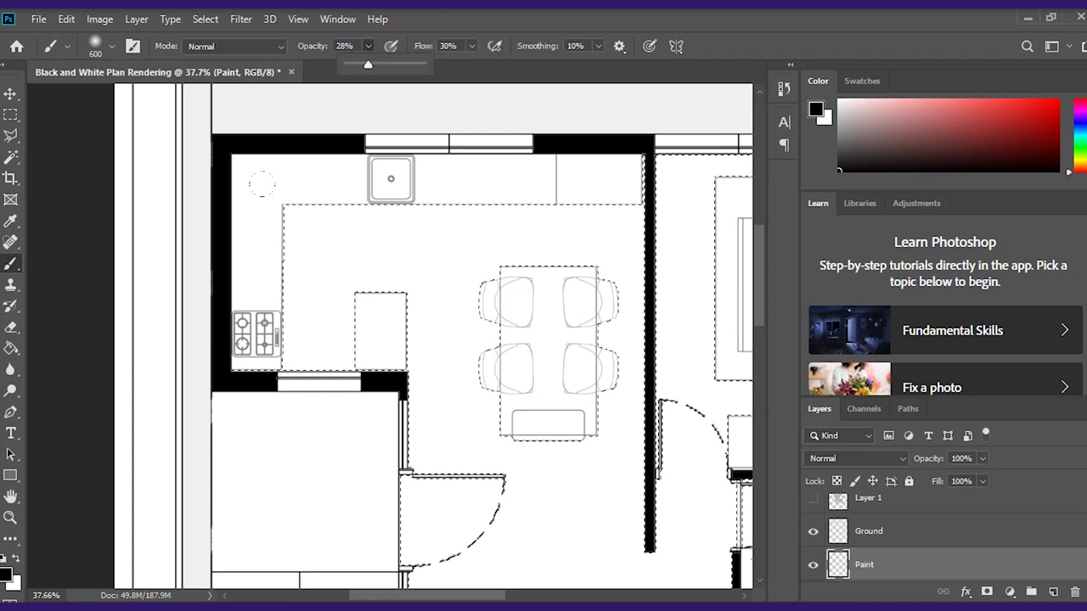
Step: Brush soft black shading along the kitchen floor's edges and into the corner by the entrance door on the Paint layer
drag(241, 162, 231, 203)
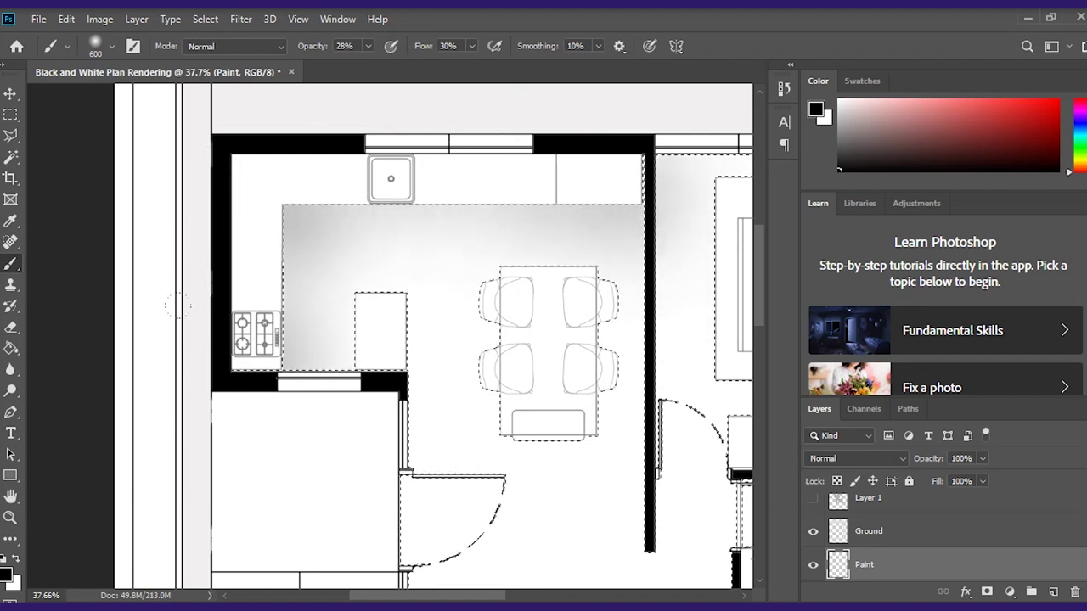
scroll(160, 387, down, 5)
scroll(405, 238, down, 3)
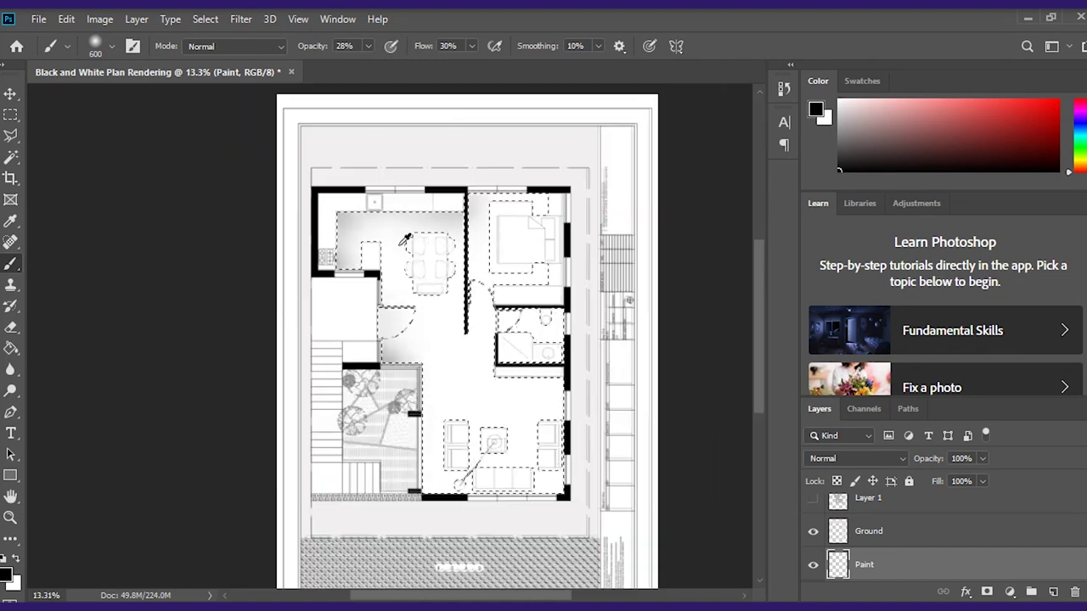
Step: Brush soft black shading into the floor corners of the bathroom, bedroom and living room, and switch the foreground colour to white
scroll(555, 327, up, 5)
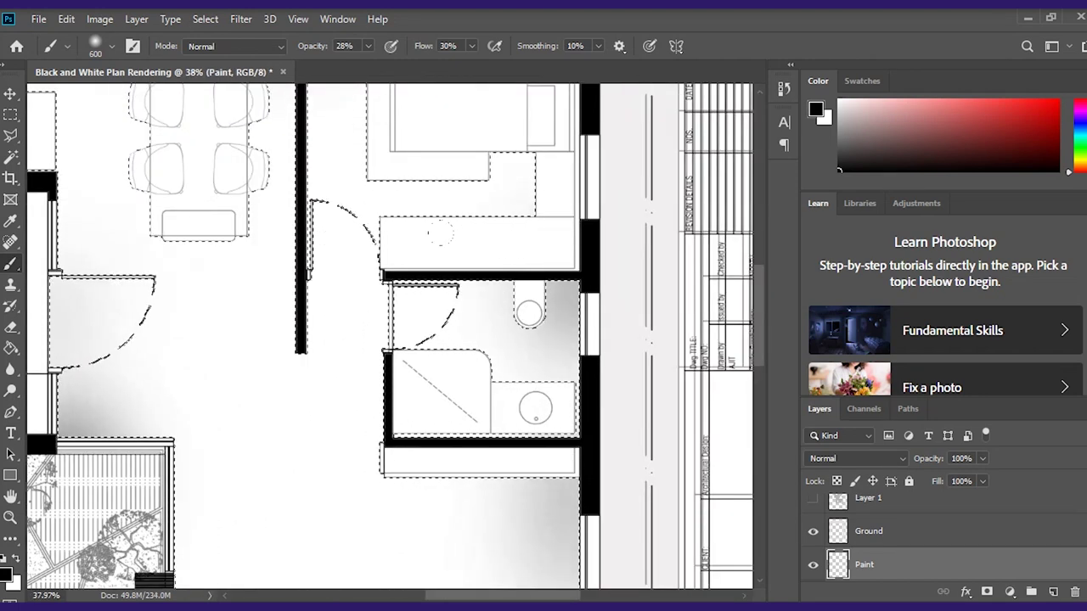
scroll(555, 326, down, 4)
scroll(382, 340, up, 3)
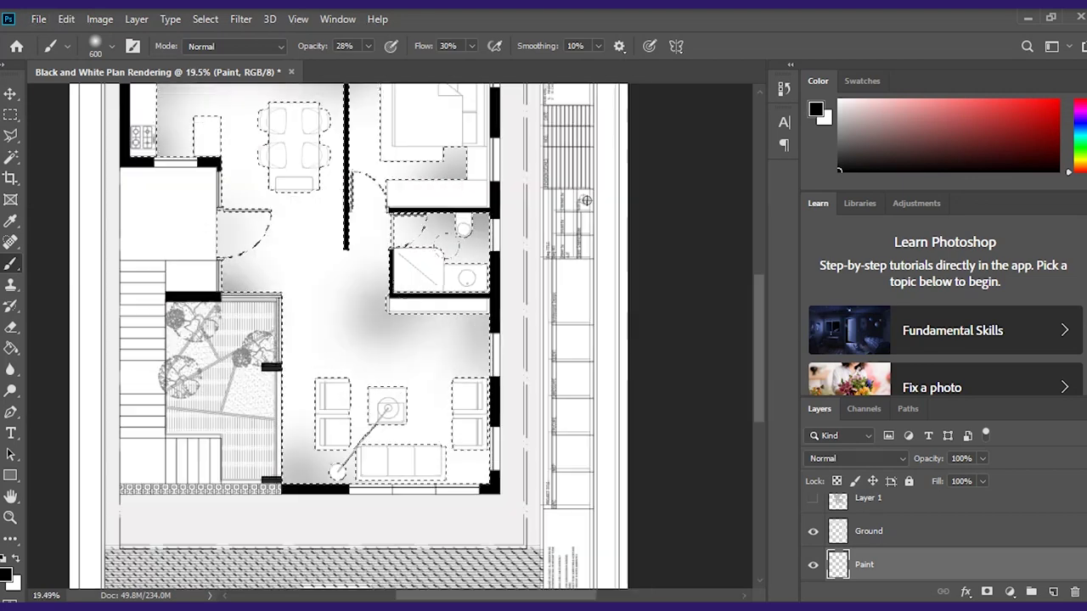
scroll(382, 340, down, 4)
scroll(382, 339, up, 1)
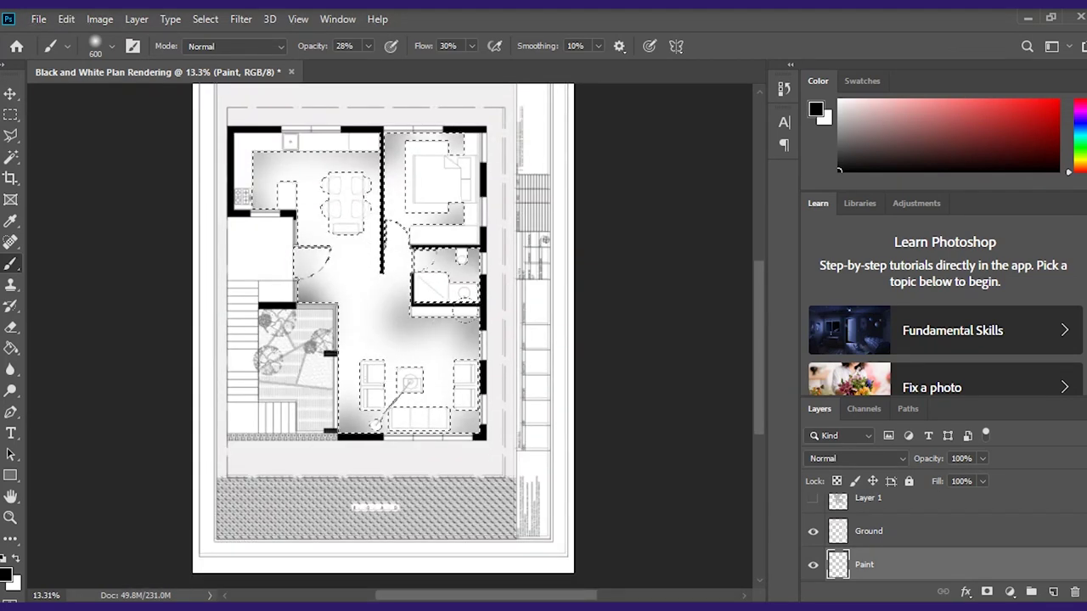
scroll(382, 340, up, 1)
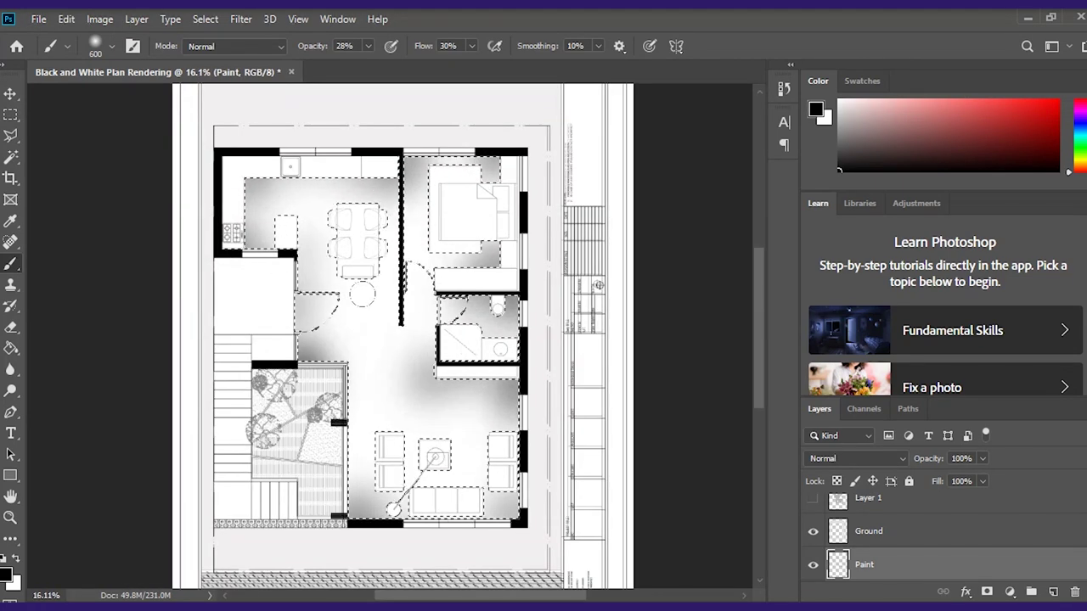
scroll(382, 339, down, 1)
scroll(382, 339, down, 3)
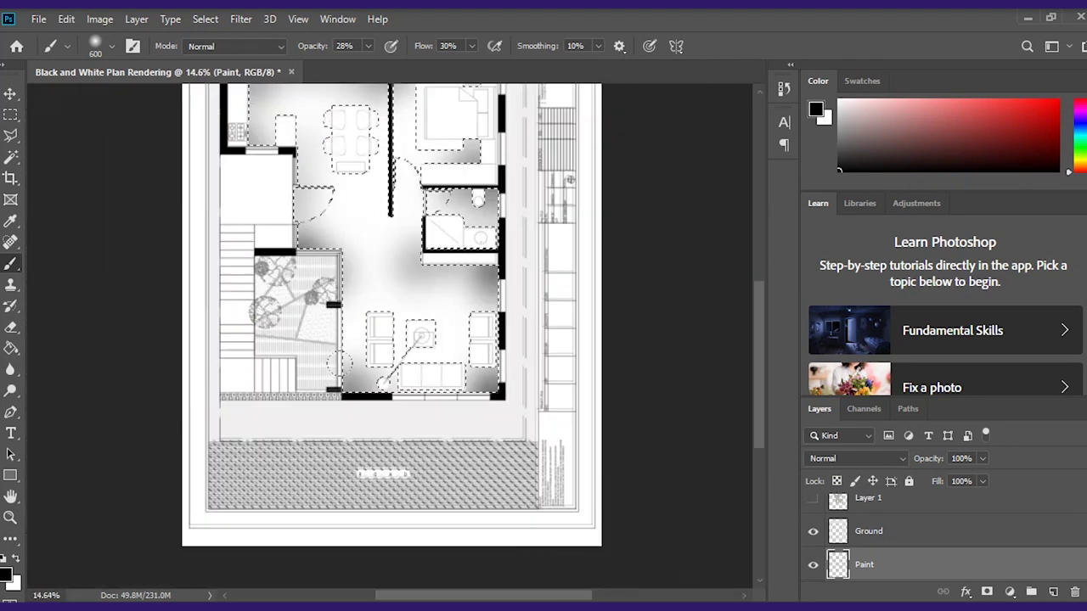
scroll(382, 340, down, 2)
key(x)
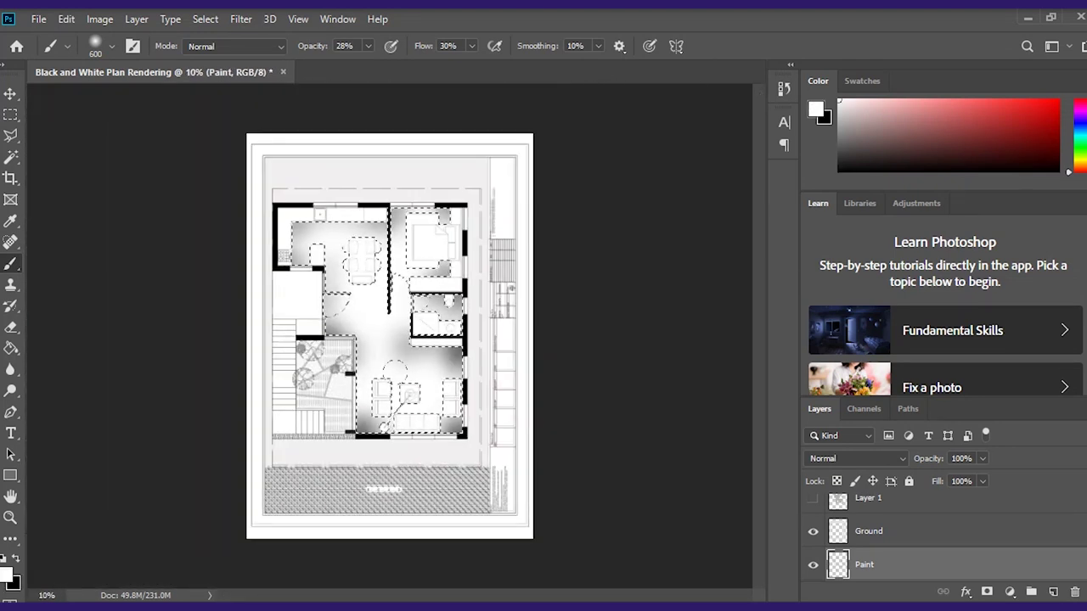
Step: Reduce the soft round brush to 400 px and keep white as the foreground colour
scroll(374, 318, up, 2)
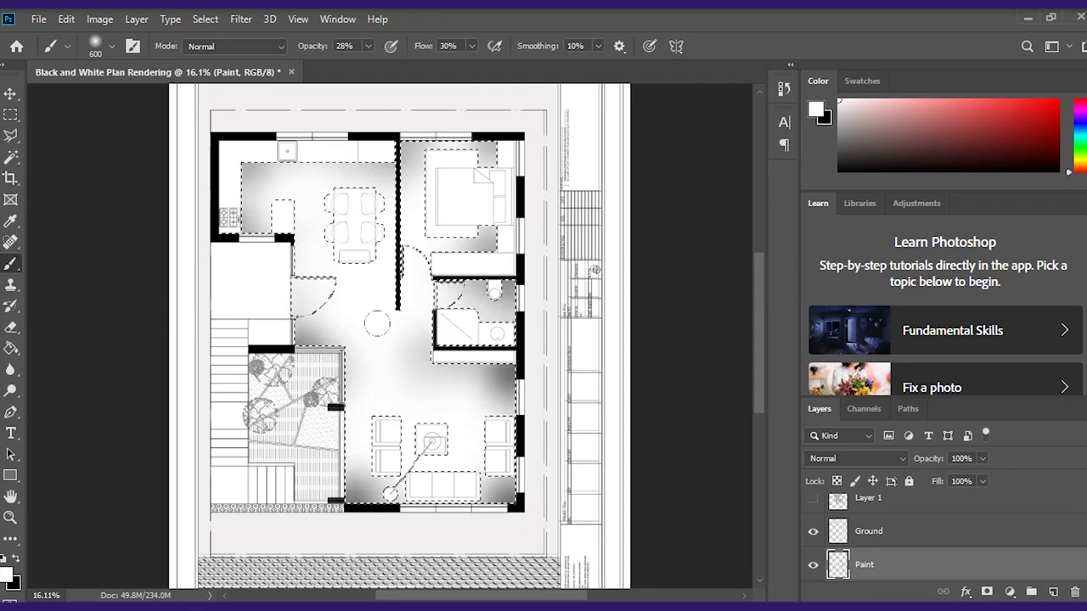
key(x)
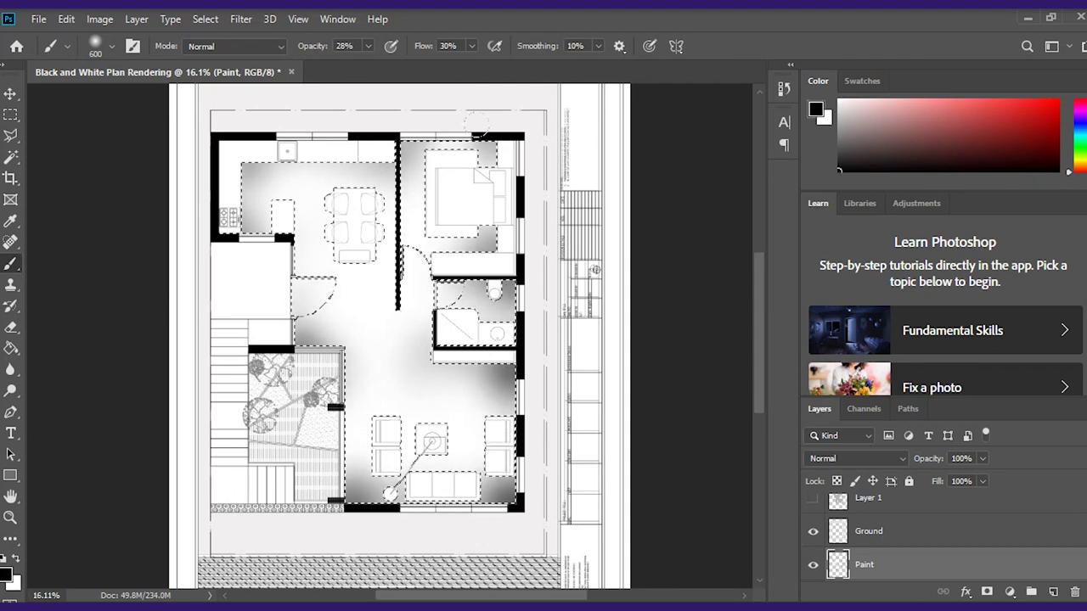
key(bracketleft)
key(bracketleft)
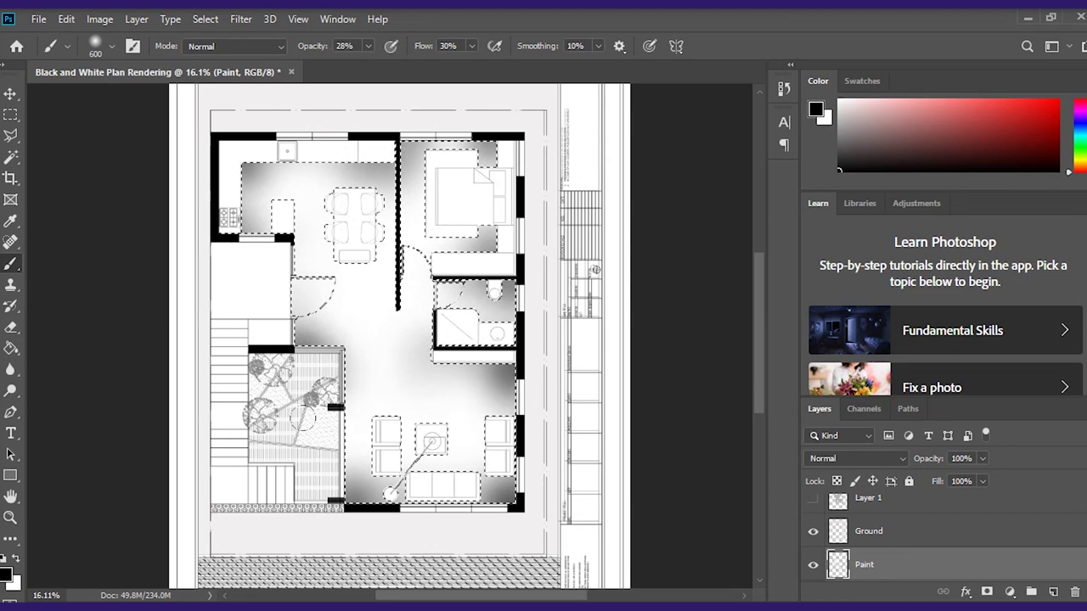
key(x)
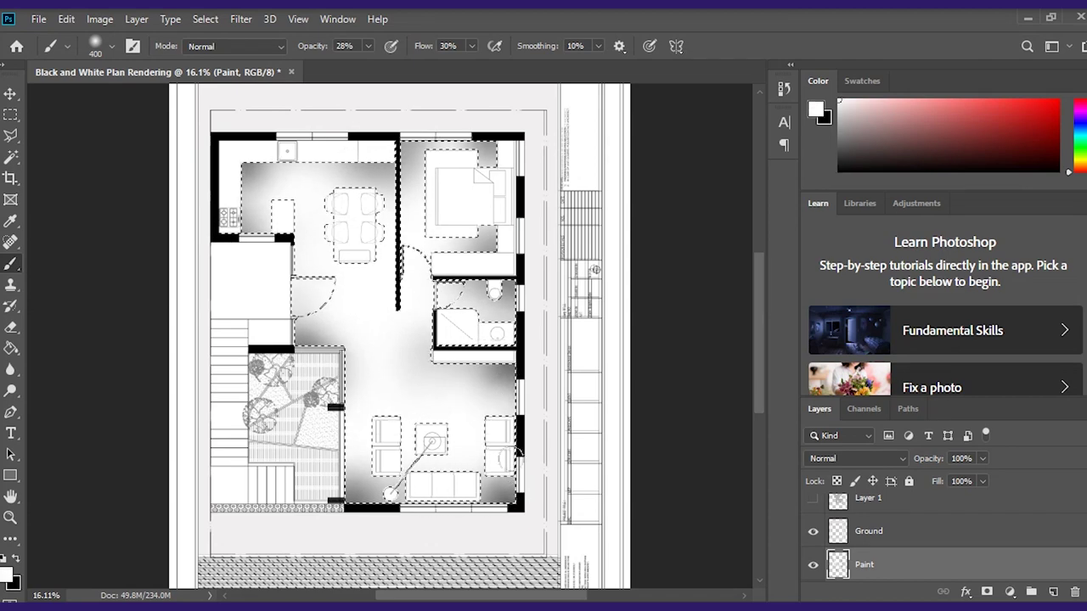
scroll(420, 273, down, 1)
scroll(421, 274, up, 1)
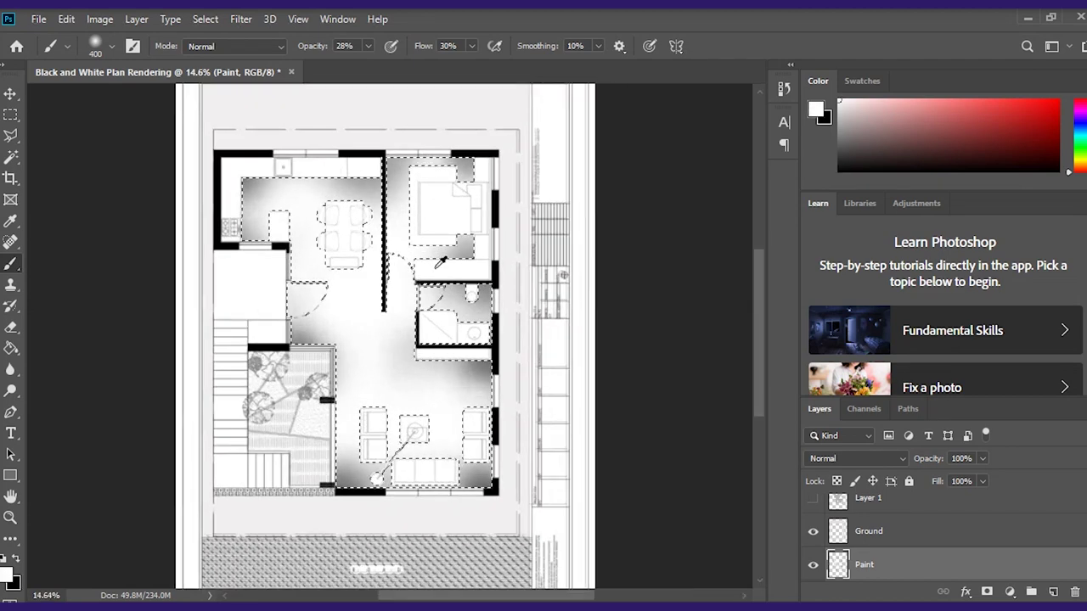
scroll(414, 294, down, 1)
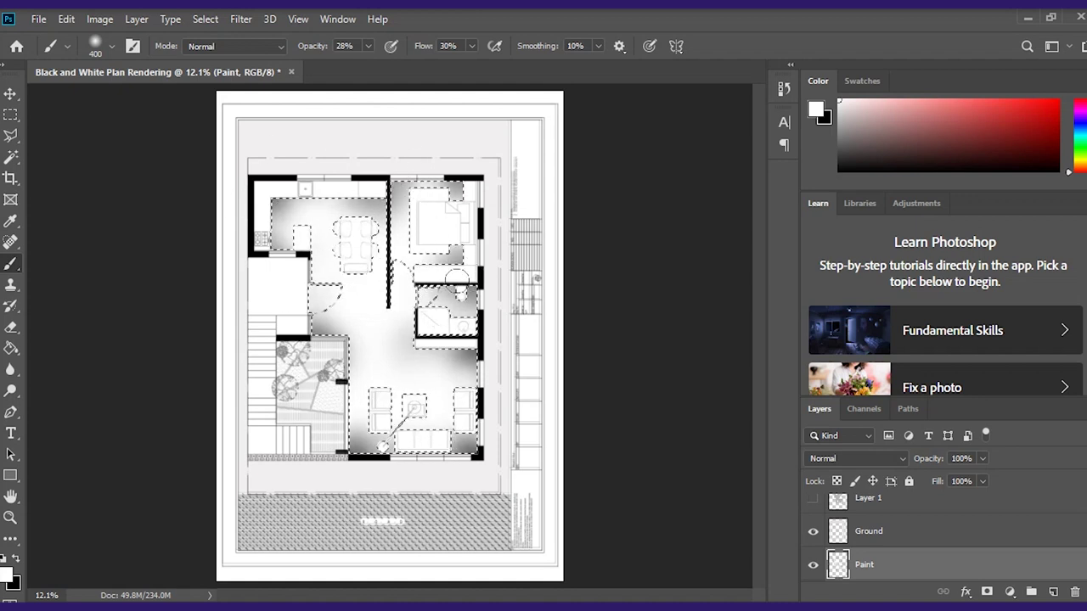
scroll(399, 272, up, 3)
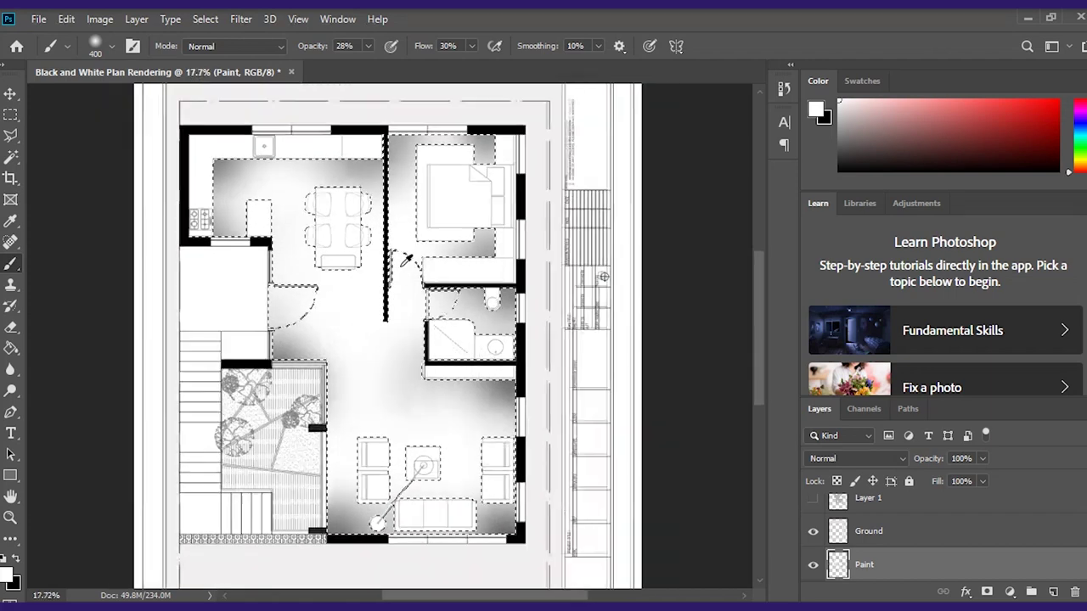
scroll(407, 250, down, 3)
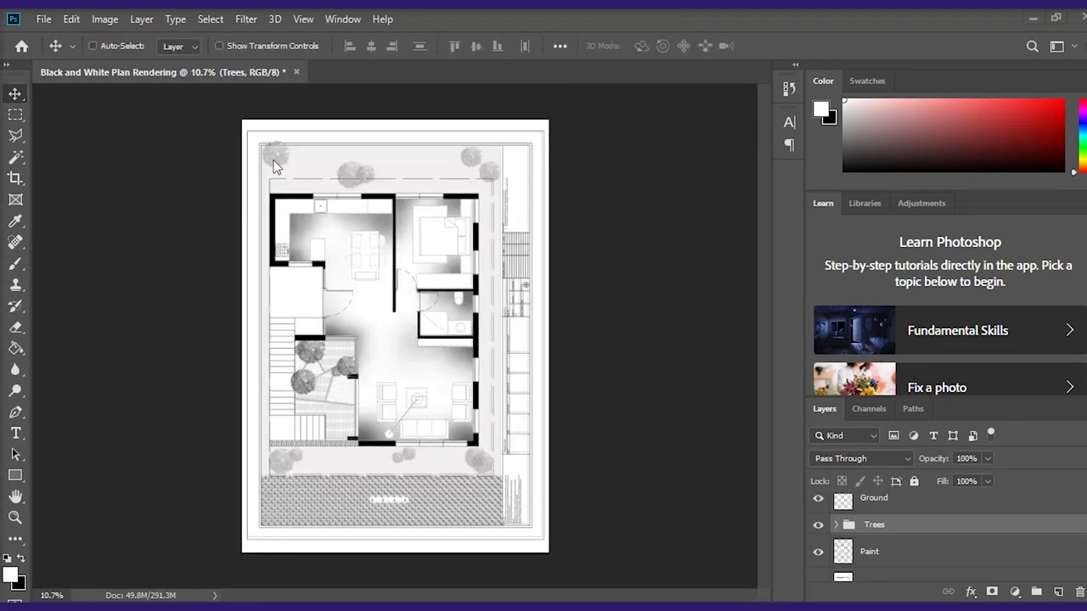
Step: Review the trees placed around the plan by inspecting the Trees group's layers and toggling the group's visibility off and on
scroll(272, 164, up, 3)
scroll(402, 189, down, 1)
scroll(577, 196, down, 3)
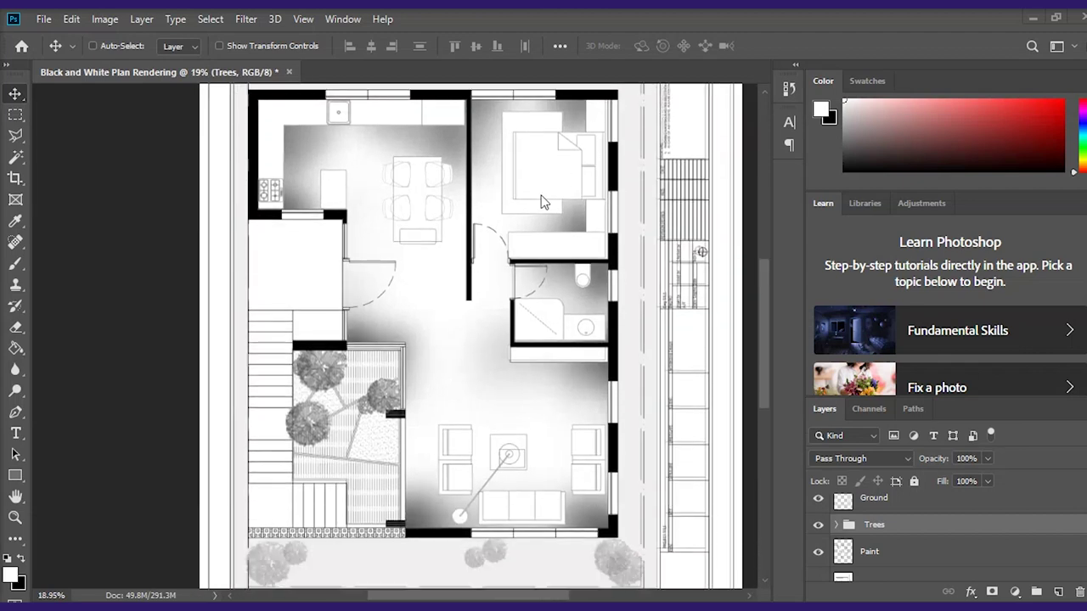
scroll(484, 371, down, 2)
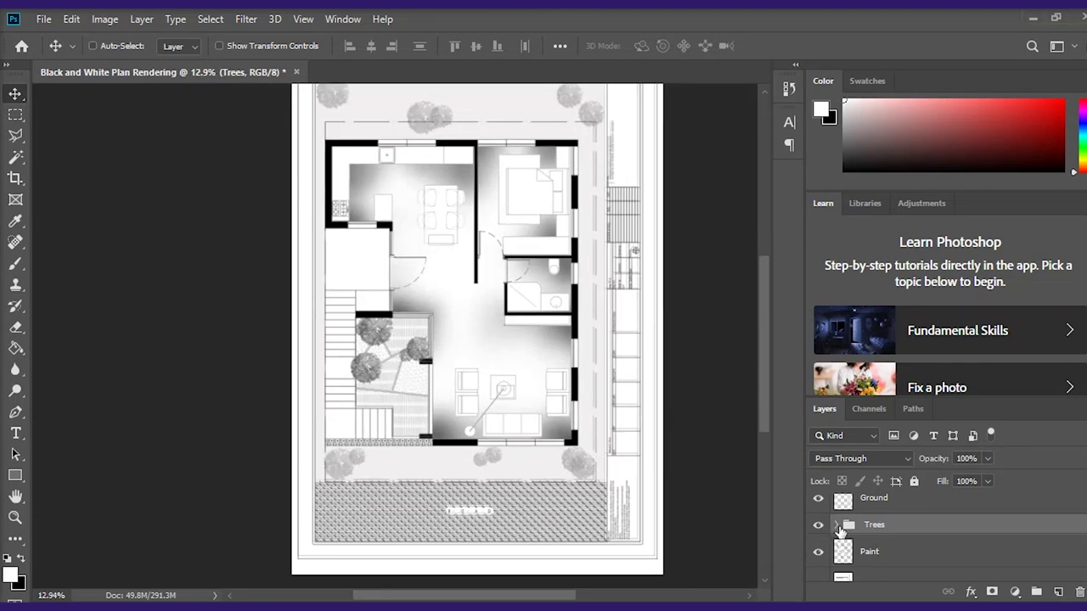
click(838, 526)
scroll(898, 541, down, 2)
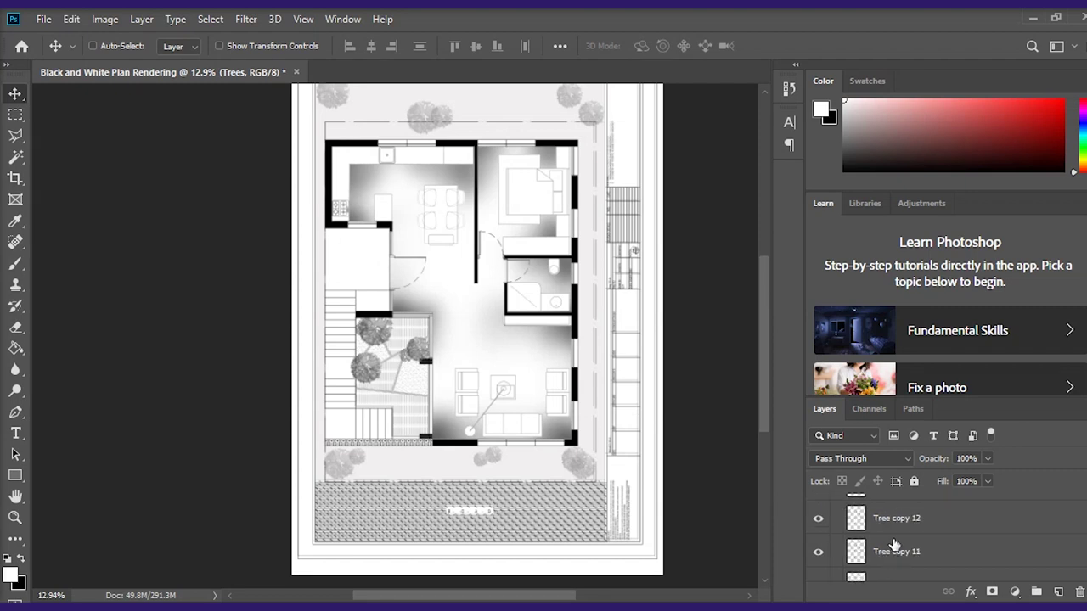
scroll(894, 552, down, 1)
scroll(894, 564, up, 1)
scroll(841, 552, up, 4)
scroll(840, 551, down, 1)
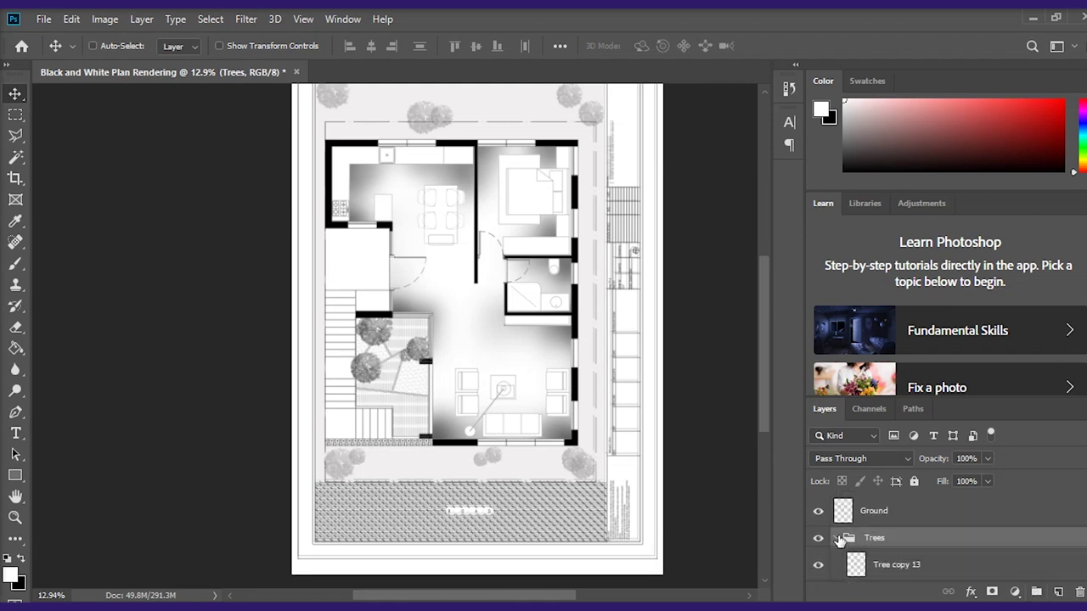
click(837, 538)
click(819, 539)
click(818, 540)
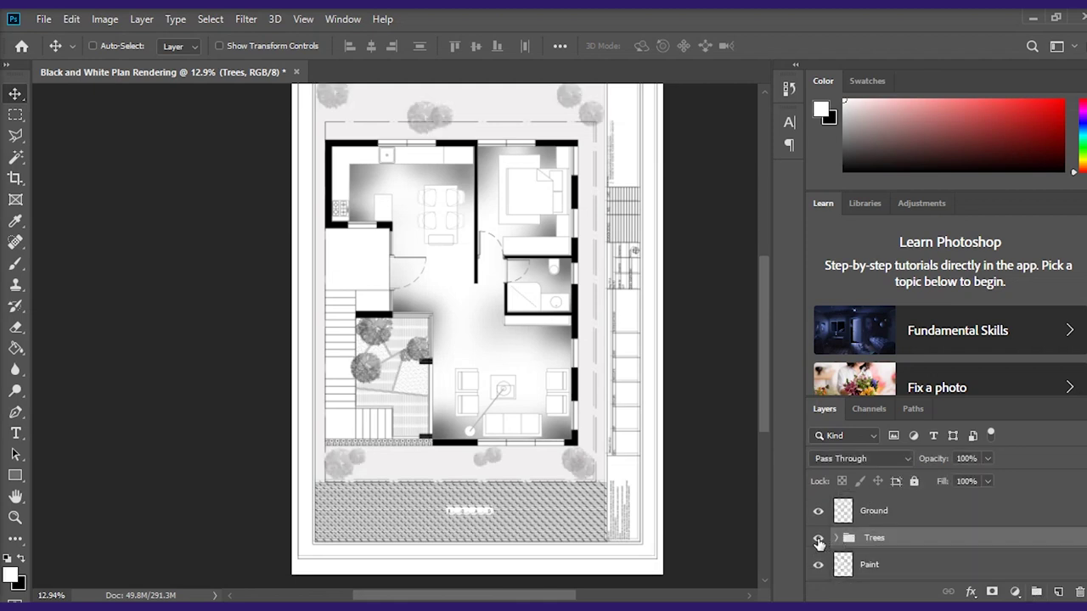
Step: Create a new blank document
scroll(586, 346, down, 2)
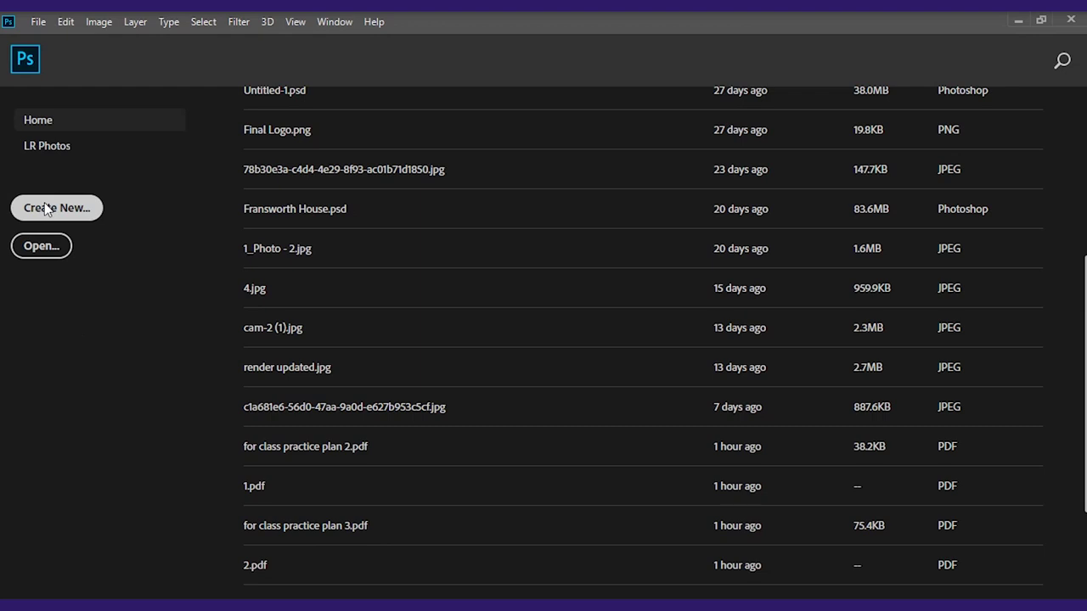
click(68, 216)
click(882, 537)
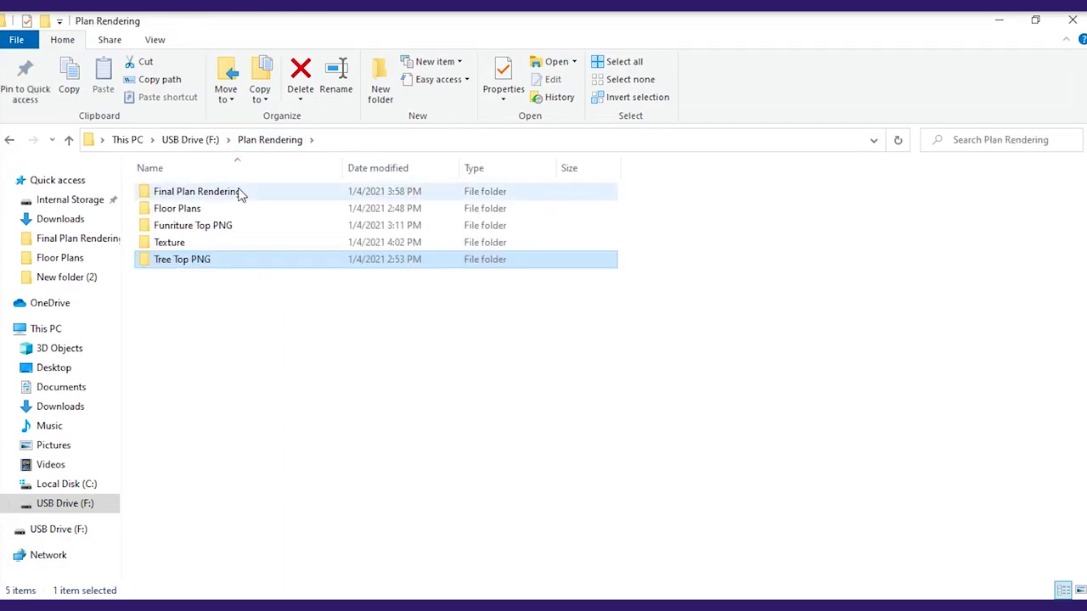
Step: Switch to File Explorer and place PDF file 0 from the Floor Plans folder into the new document
double_click(224, 206)
click(219, 213)
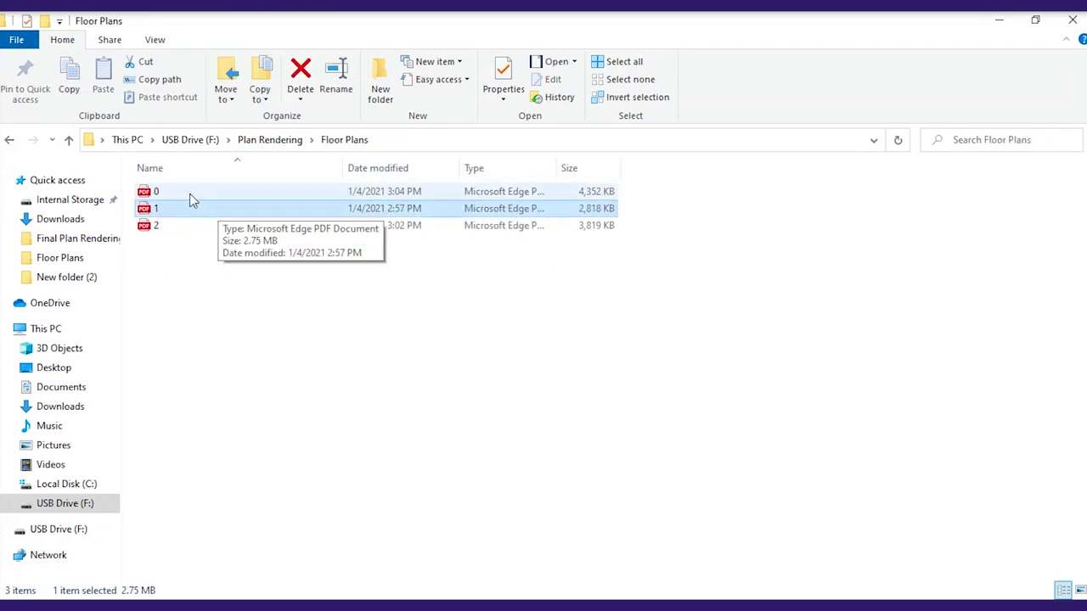
double_click(195, 191)
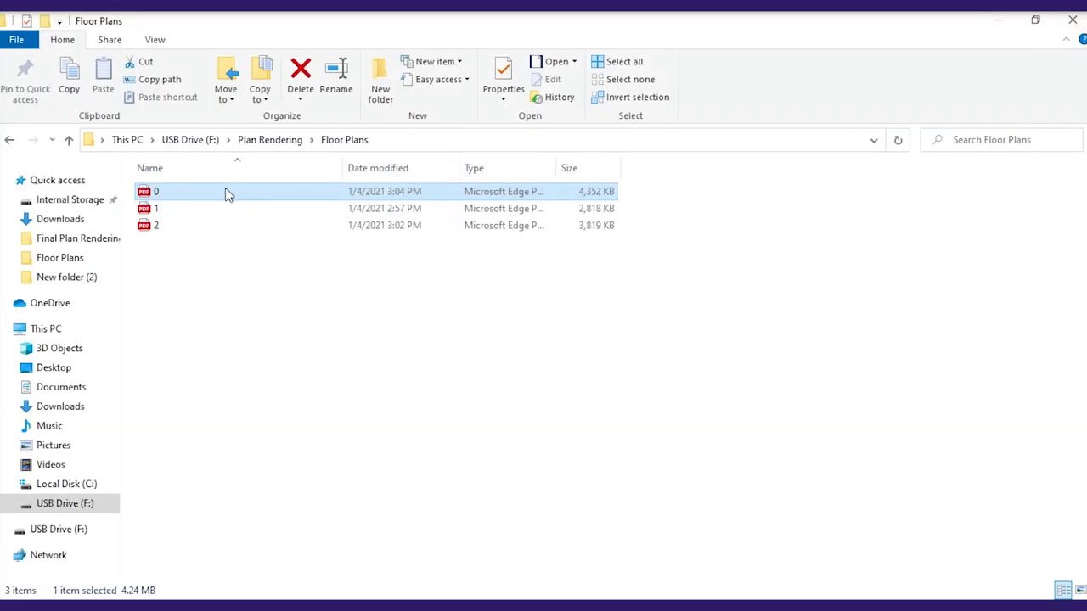
drag(226, 191, 451, 298)
scroll(338, 198, up, 3)
scroll(338, 197, up, 2)
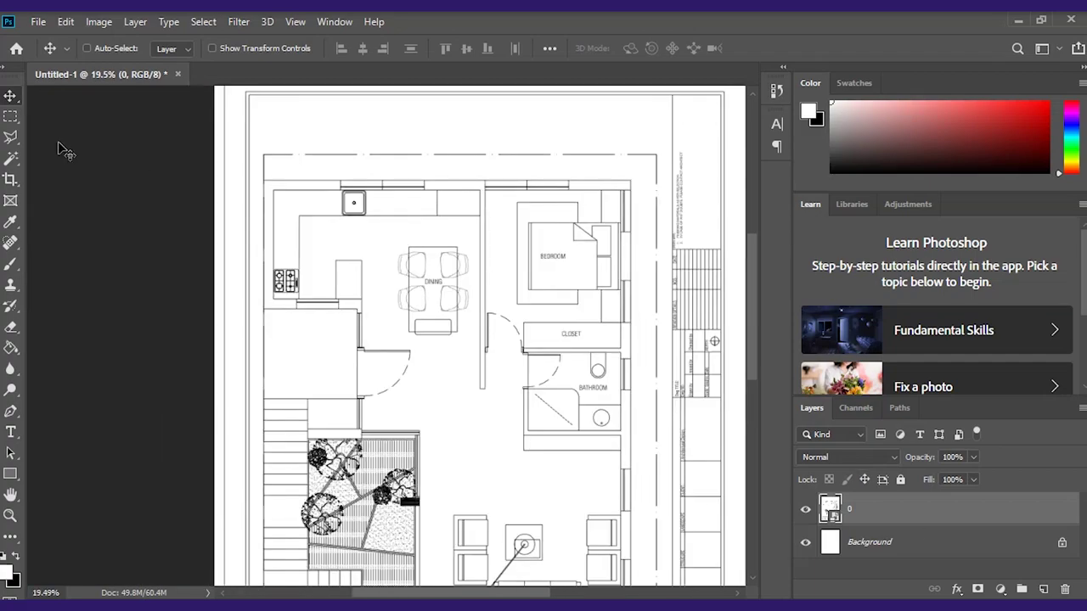
Step: Select the wall areas around and inside the house on the plan layer with the Magic Wand tool
click(11, 158)
scroll(382, 238, up, 3)
scroll(439, 235, down, 2)
scroll(308, 248, up, 2)
scroll(425, 393, down, 2)
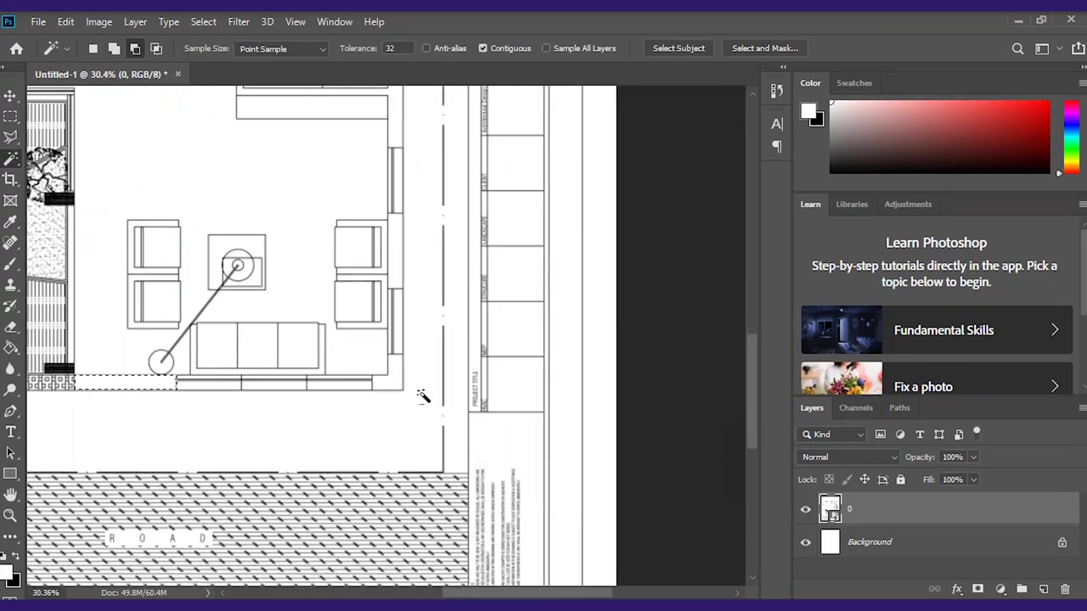
scroll(436, 377, up, 2)
scroll(346, 230, down, 2)
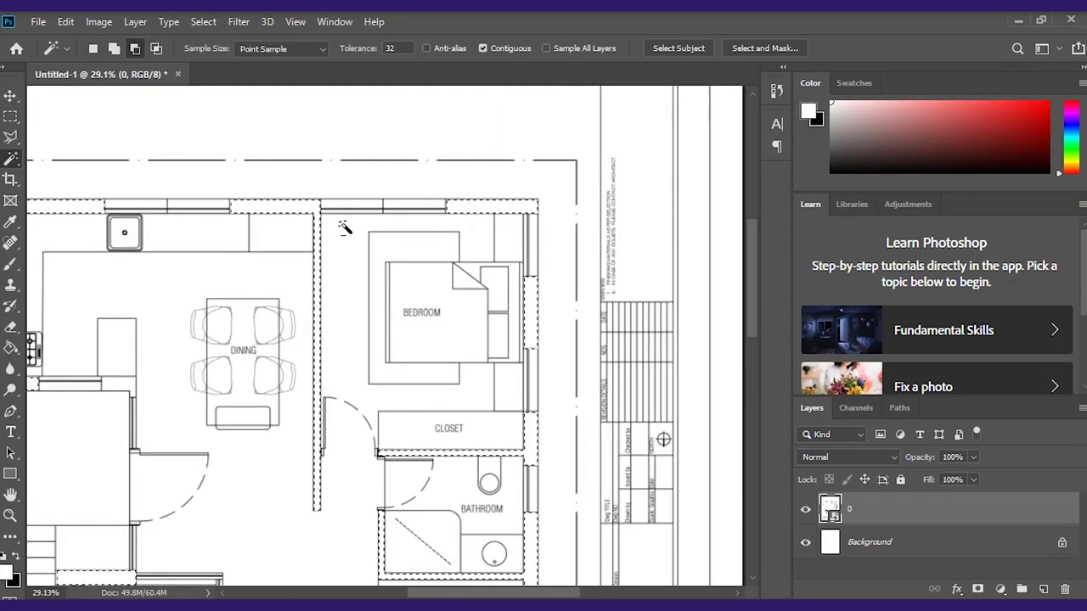
scroll(177, 194, up, 2)
scroll(553, 340, down, 4)
Step: Copy the selected walls to a new layer and fill them with black, clearing the selection
key(ctrl+j)
key(d)
key(alt+BackSpace)
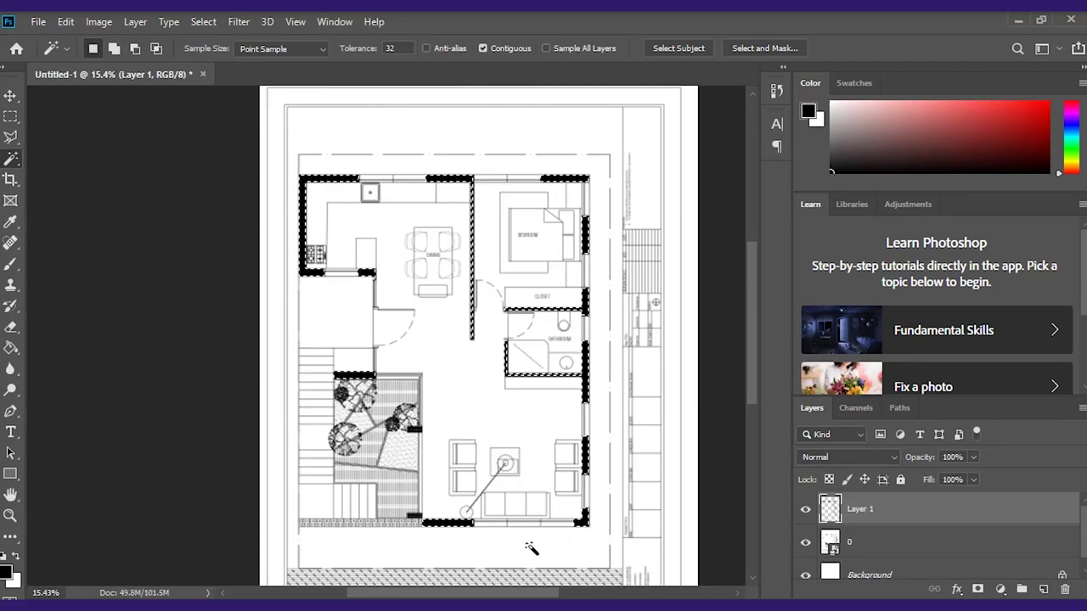
scroll(412, 278, down, 1)
key(ctrl+d)
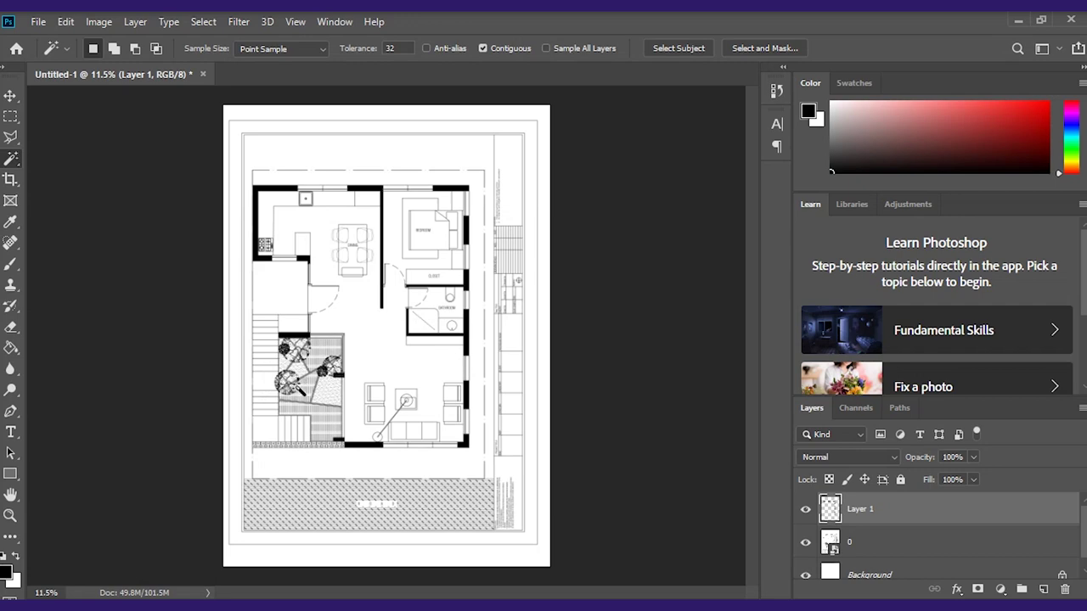
Step: Select the connected kitchen, dining, bedroom and living room floor on layer 0 with the Magic Wand tool
click(861, 550)
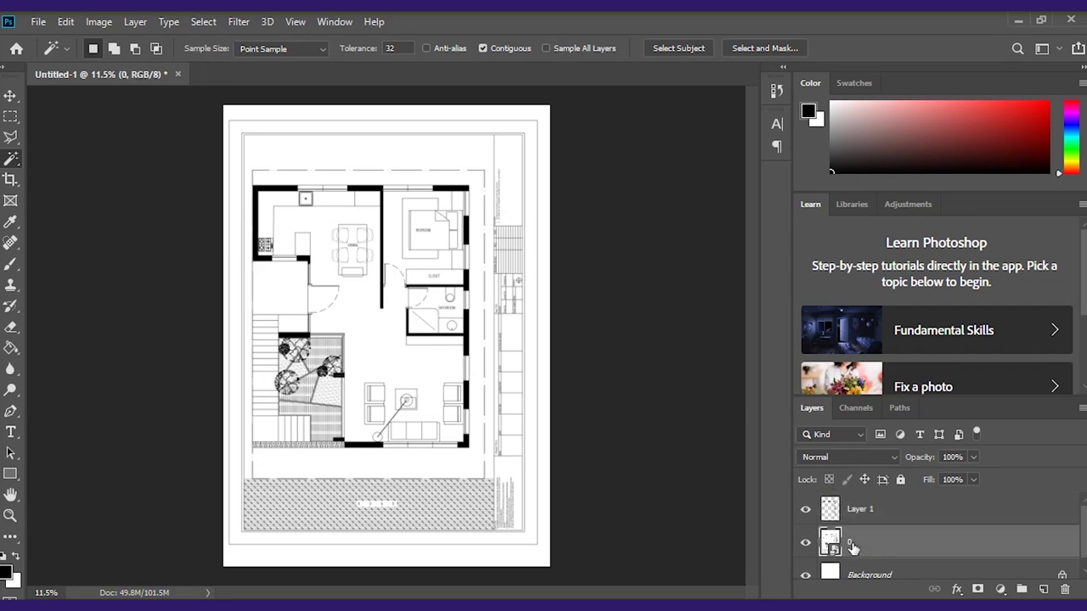
scroll(381, 352, up, 2)
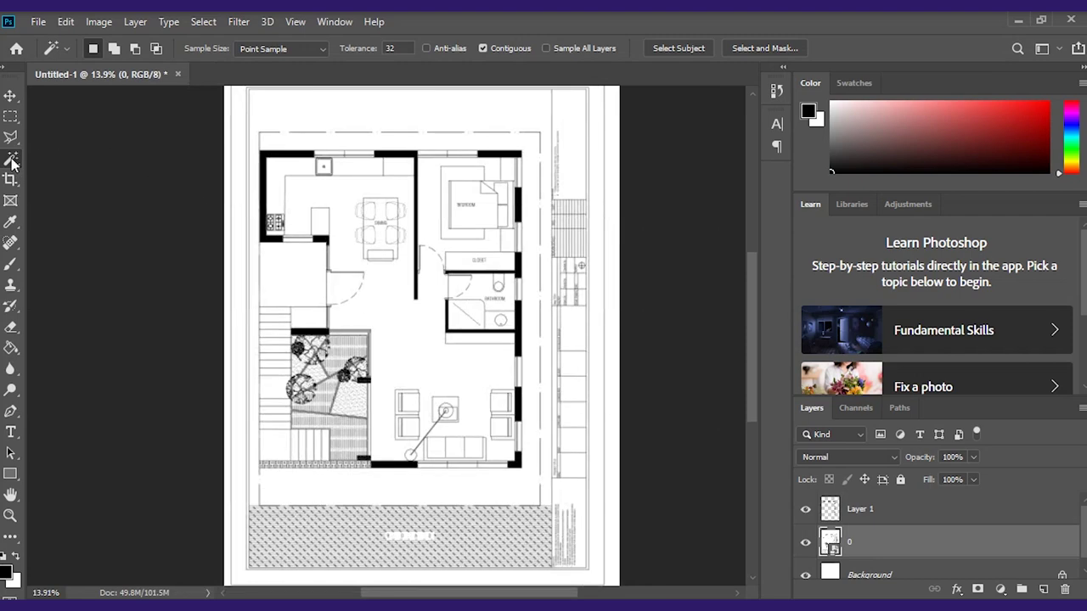
click(461, 286)
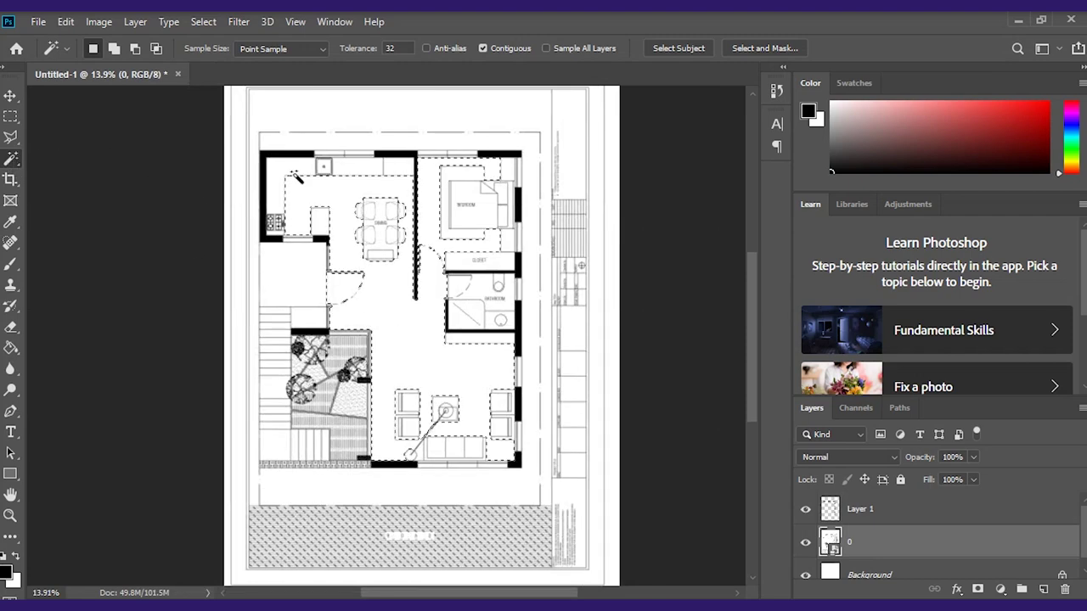
scroll(461, 286, up, 3)
scroll(461, 284, down, 2)
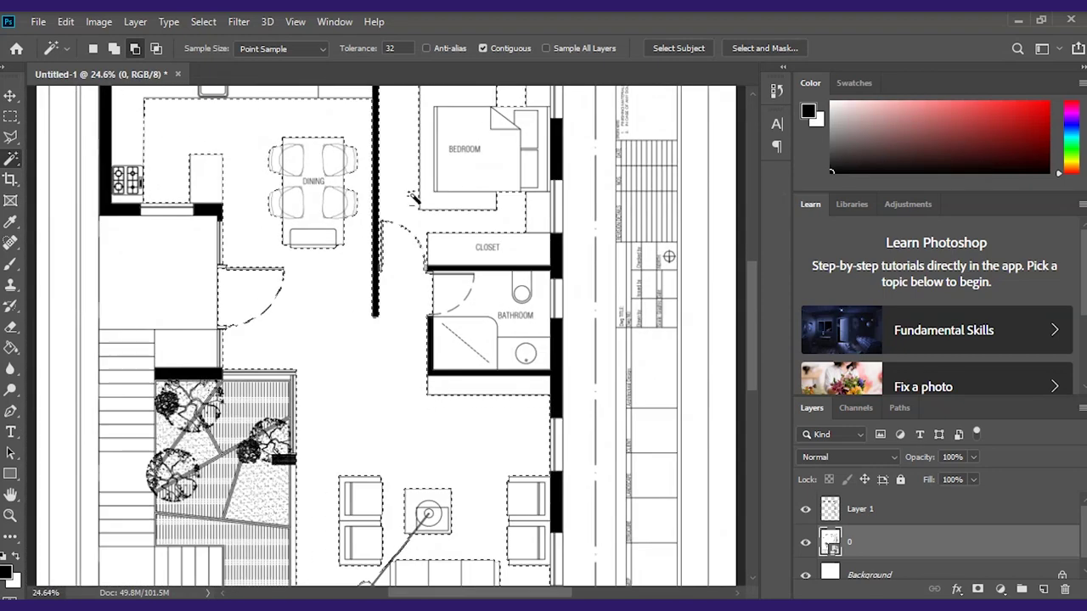
scroll(416, 322, up, 4)
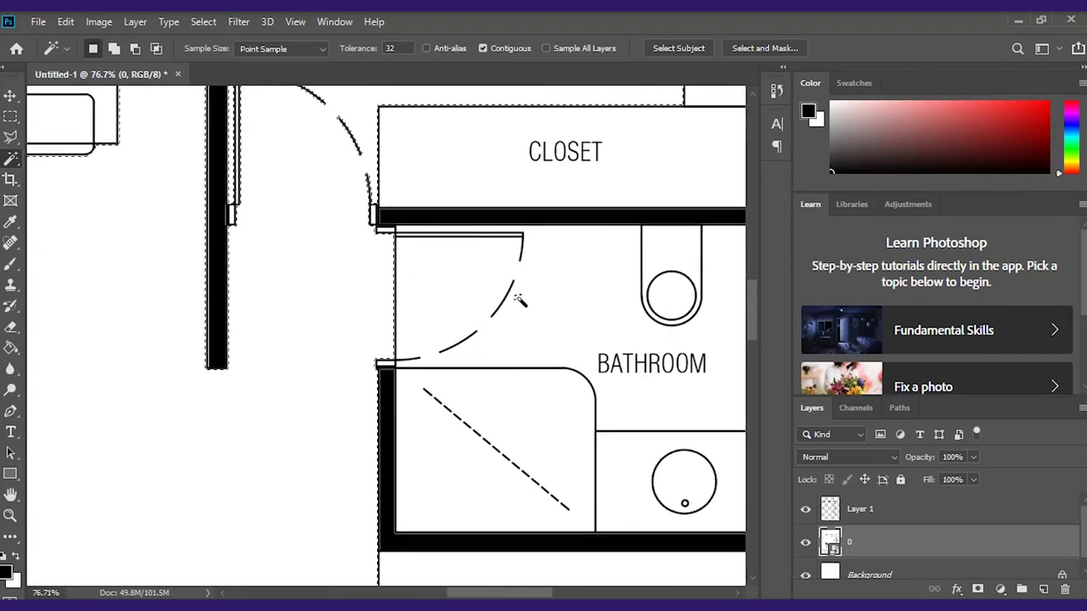
scroll(405, 327, down, 5)
scroll(341, 316, down, 2)
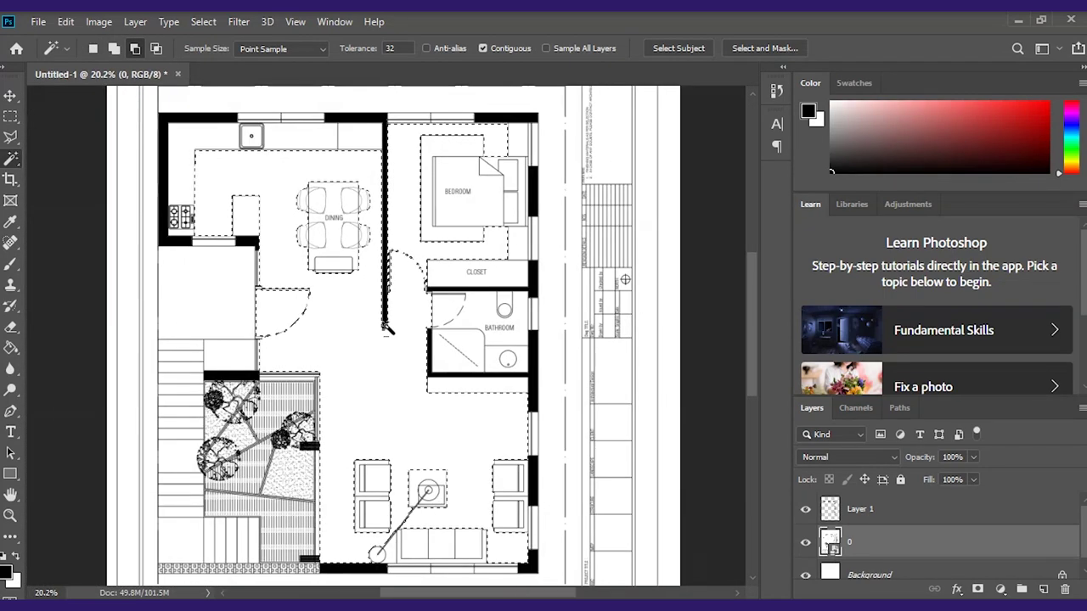
scroll(373, 357, down, 1)
scroll(368, 339, up, 1)
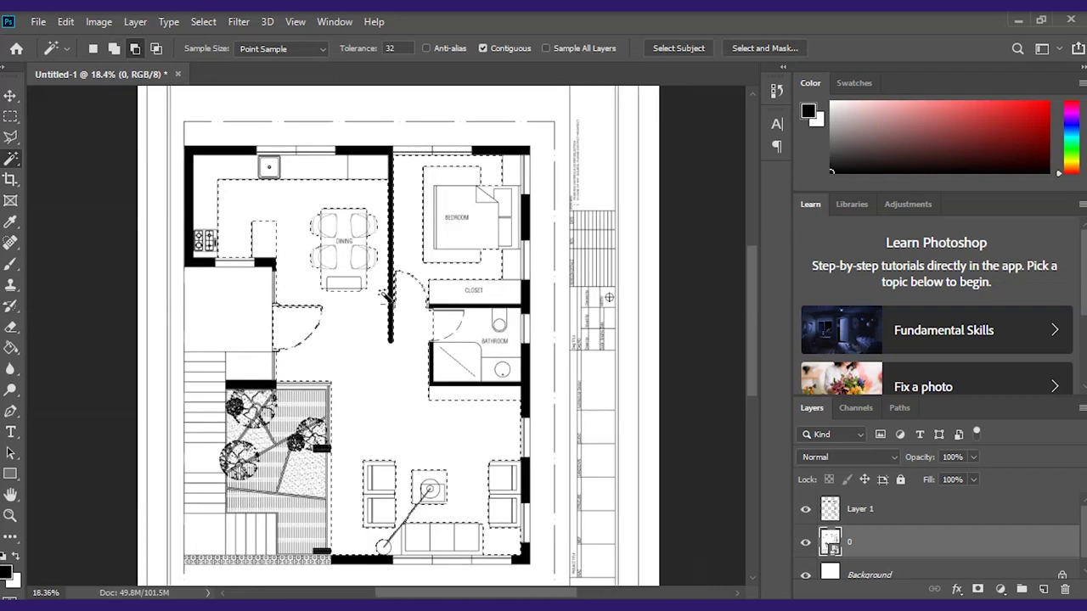
scroll(367, 302, down, 1)
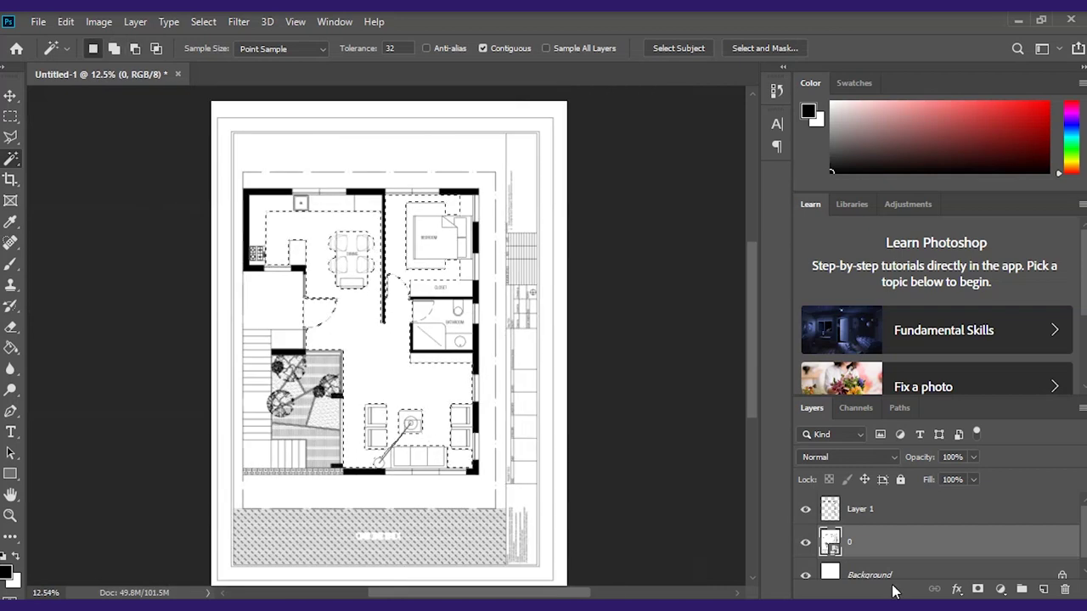
Step: Add a new layer above the plan and fill the selected floor area with light grey #d1d1d1
click(1044, 589)
key(i)
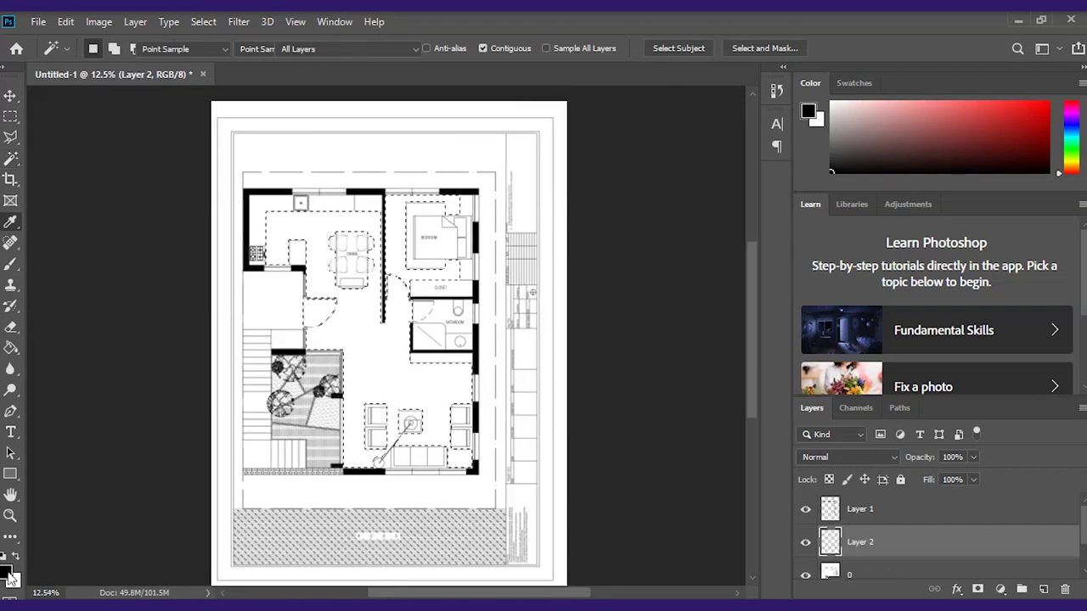
click(7, 574)
click(293, 174)
drag(293, 174, 291, 167)
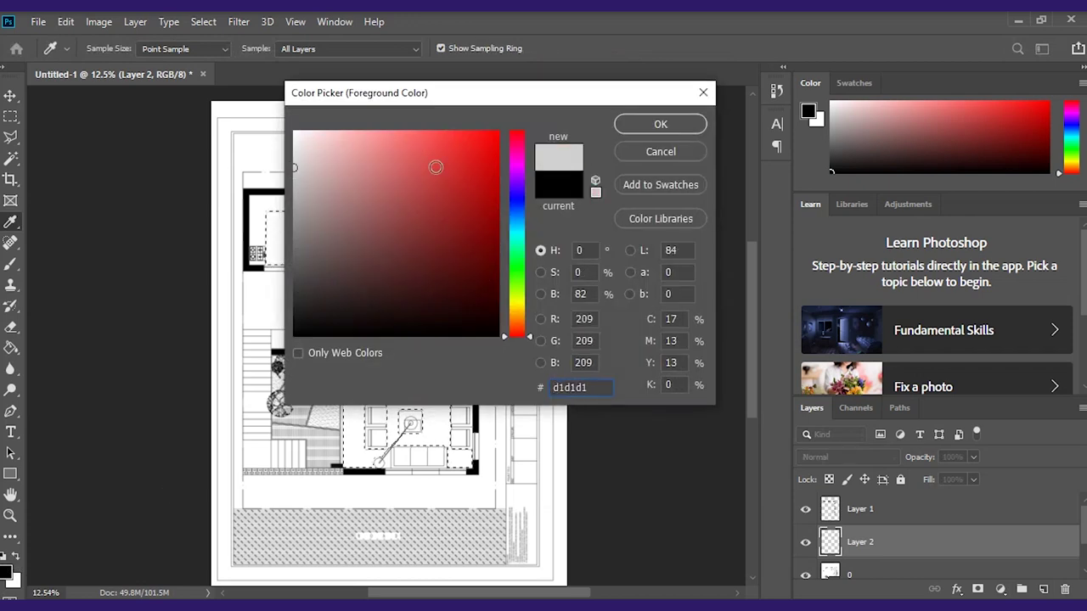
click(648, 125)
key(w)
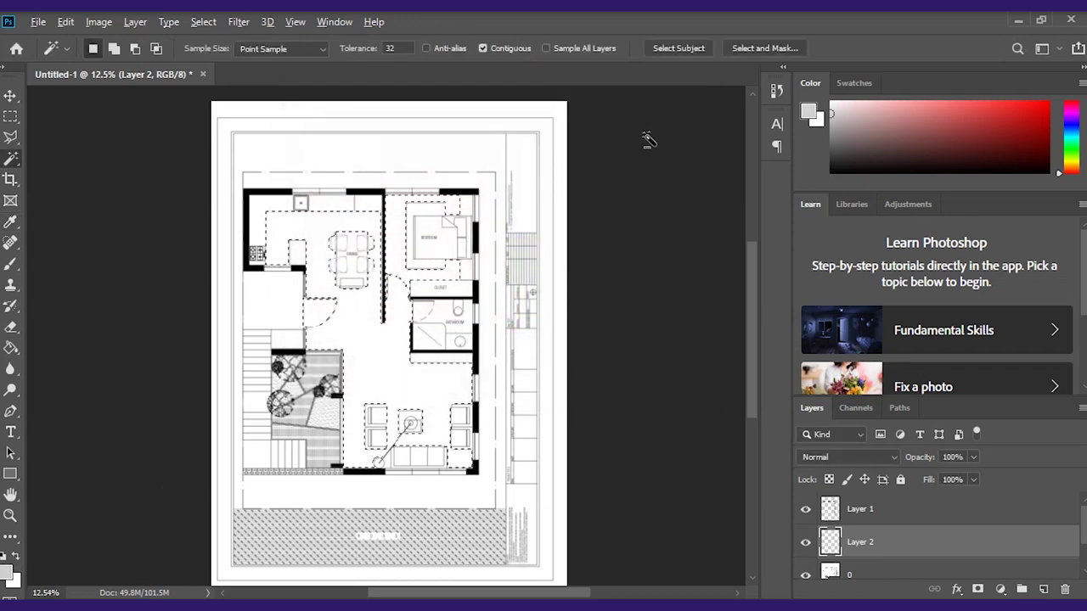
key(alt+BackSpace)
scroll(389, 306, up, 3)
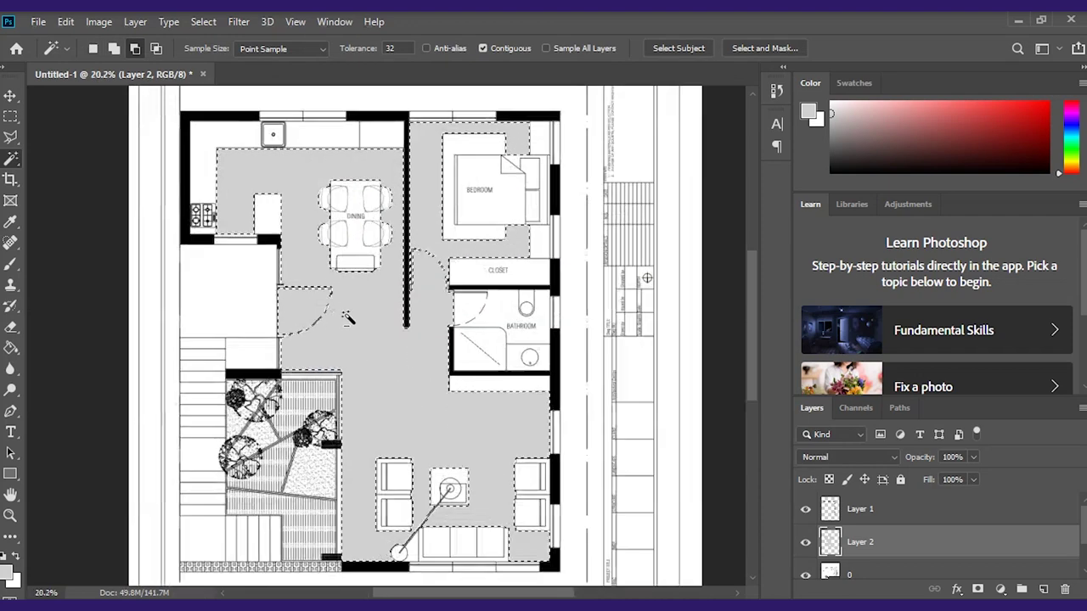
scroll(389, 306, down, 2)
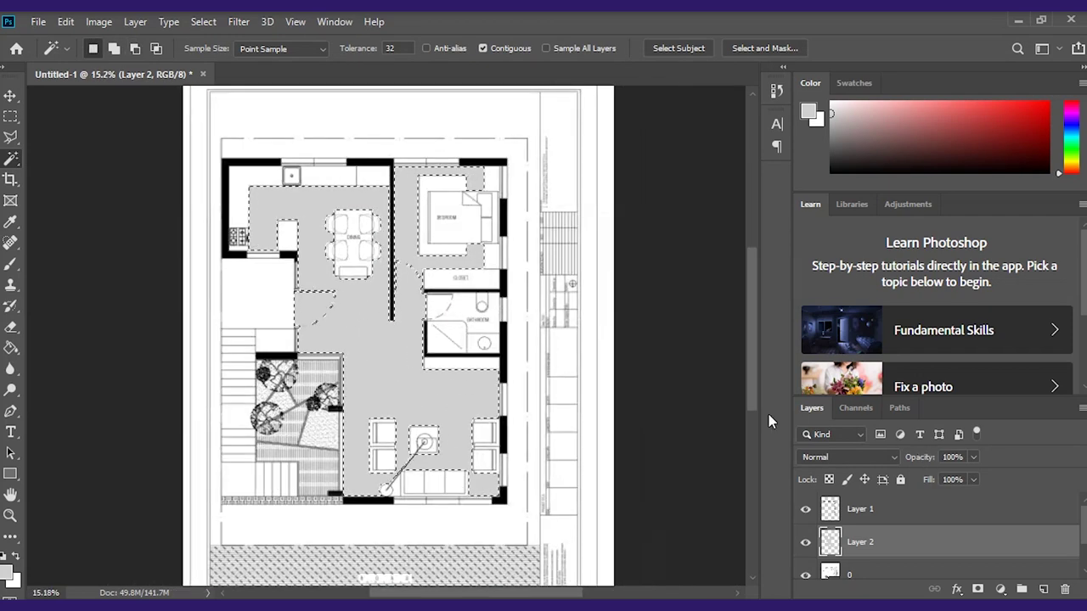
Step: Clear the floor selection and select the bathroom floor on layer 0 with the Magic Wand tool
key(ctrl+d)
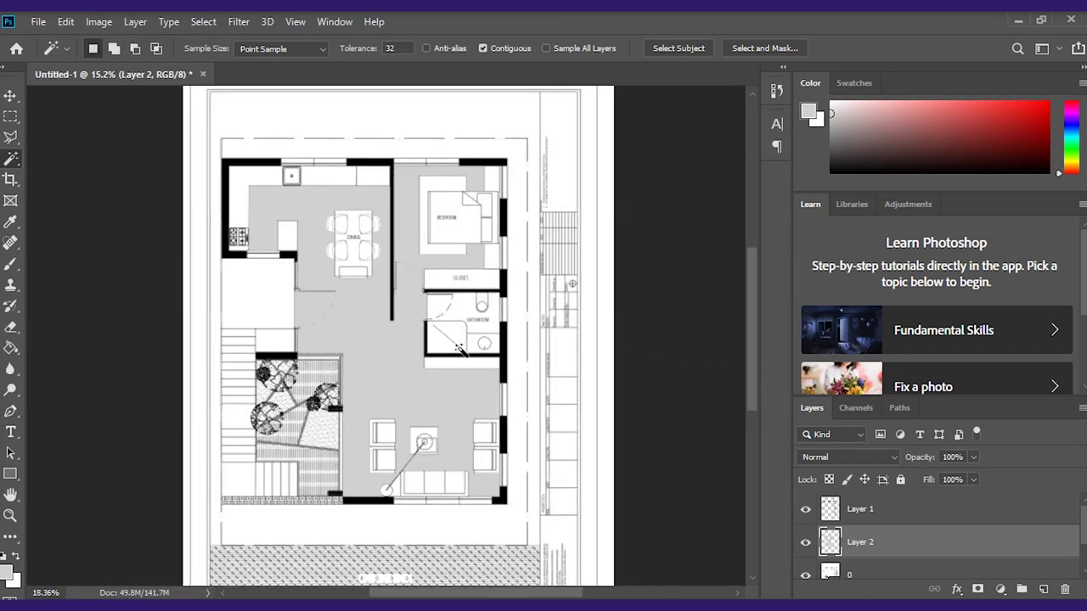
scroll(460, 316, up, 5)
click(466, 253)
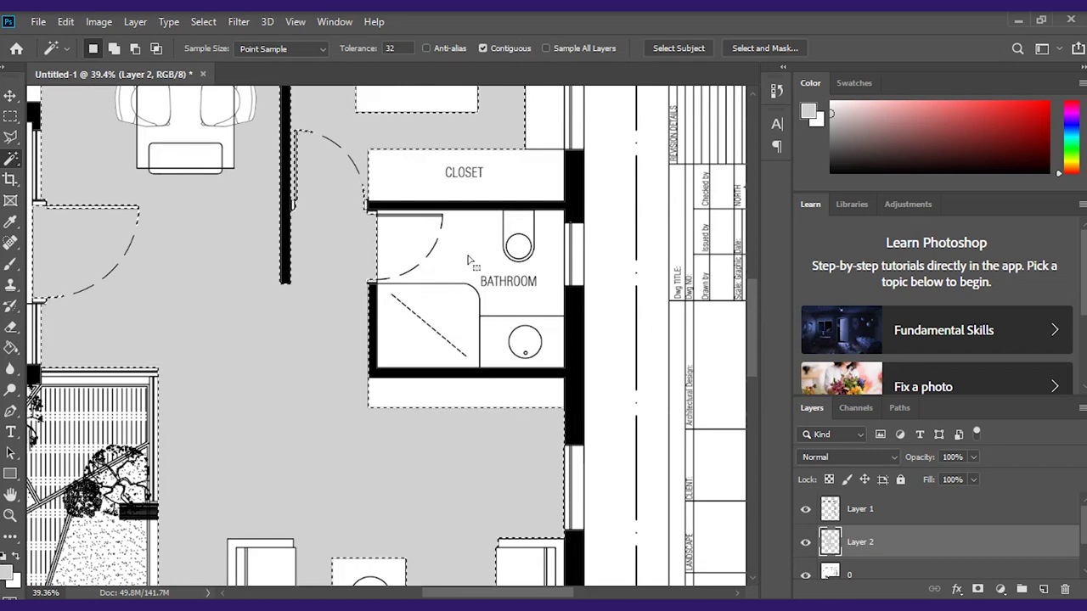
key(ctrl+d)
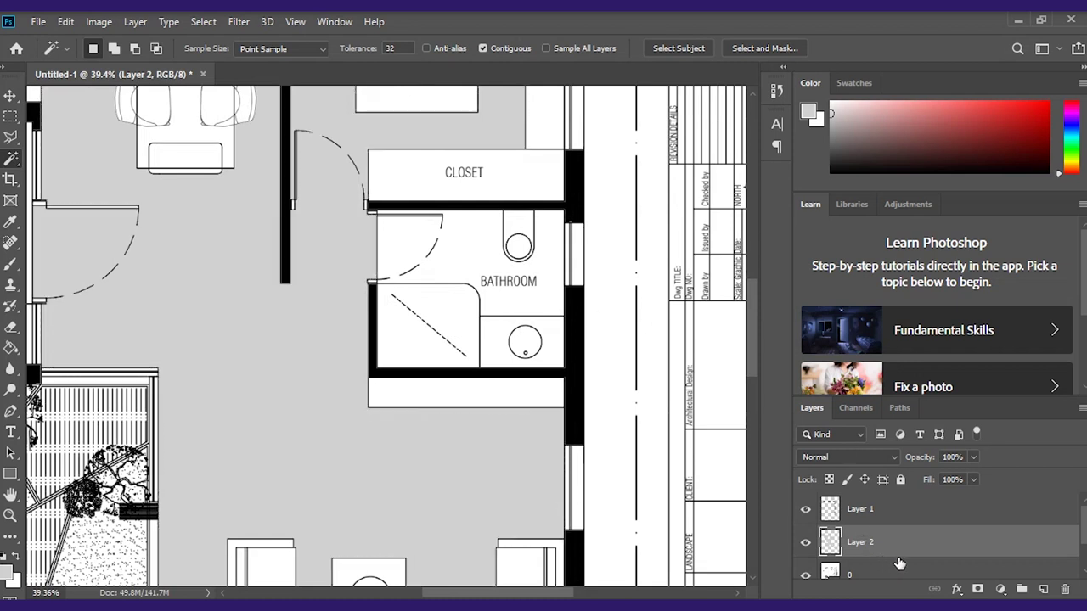
scroll(874, 556, down, 1)
click(859, 551)
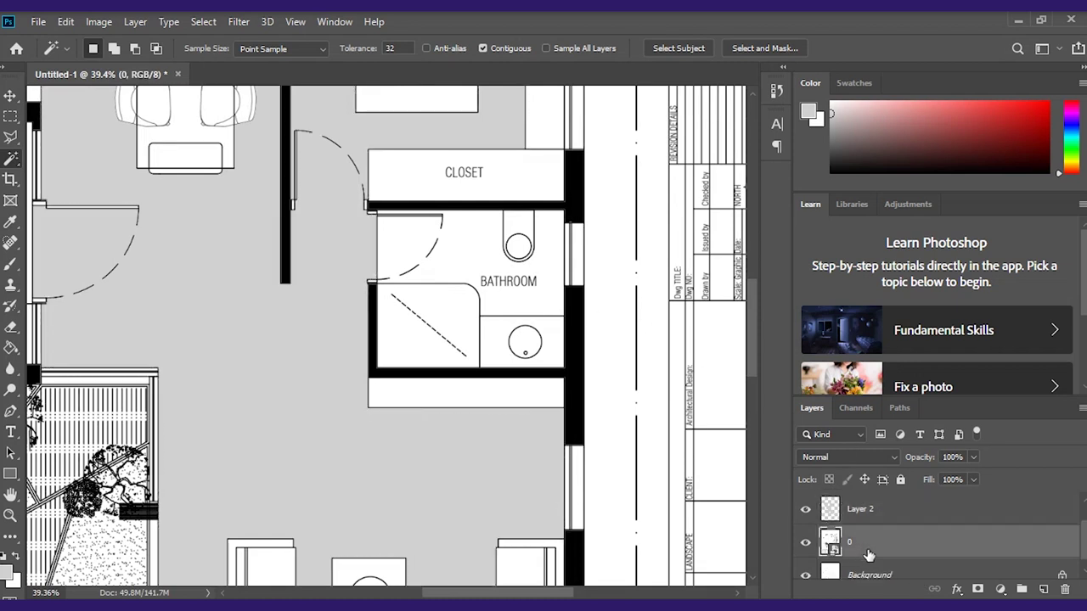
click(472, 264)
scroll(472, 272, down, 3)
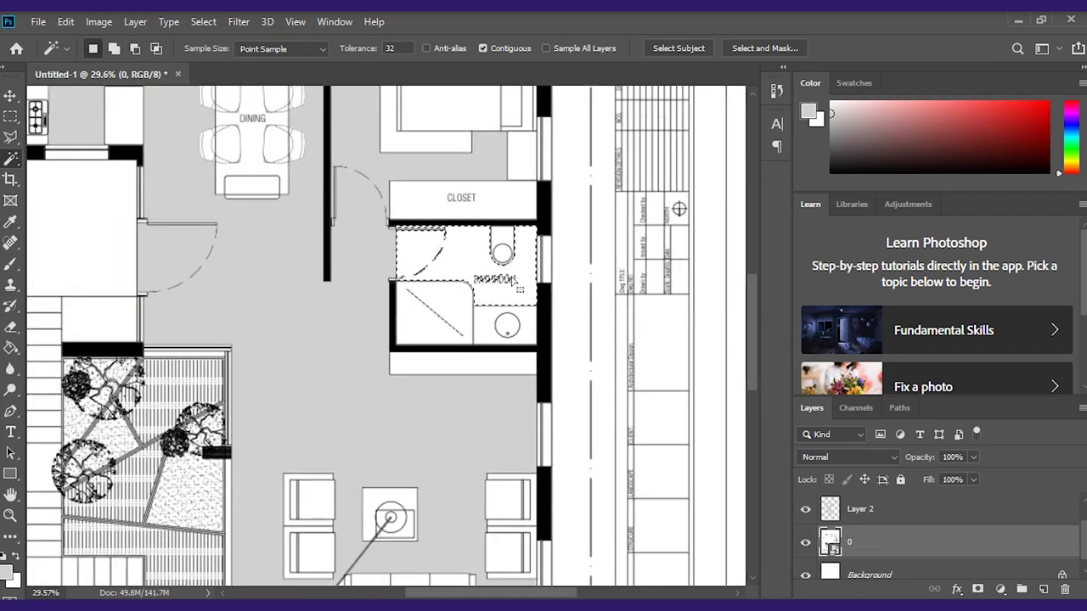
scroll(483, 293, up, 10)
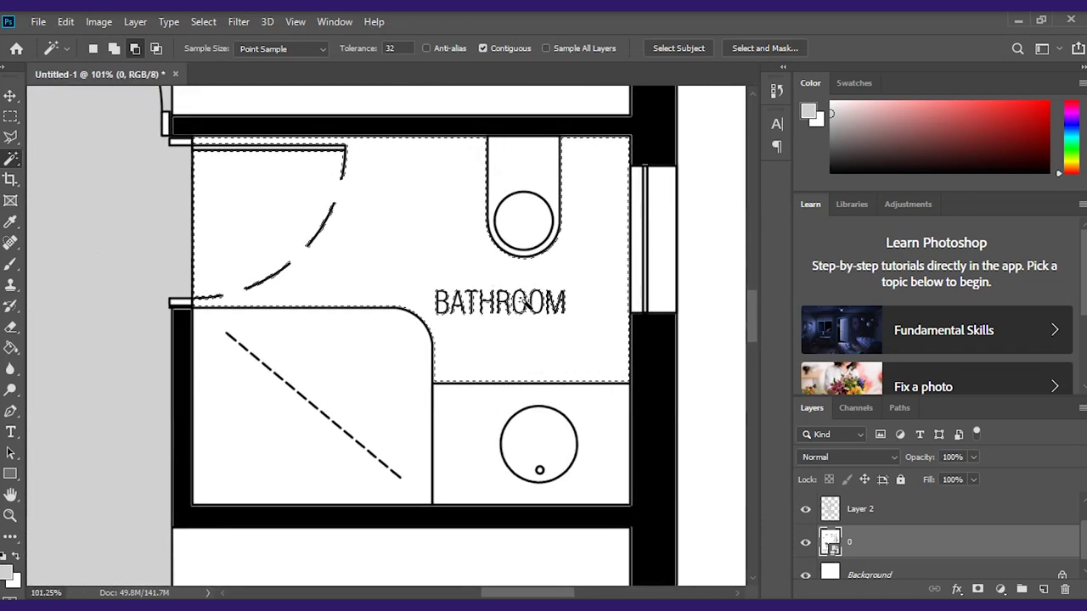
scroll(513, 307, up, 2)
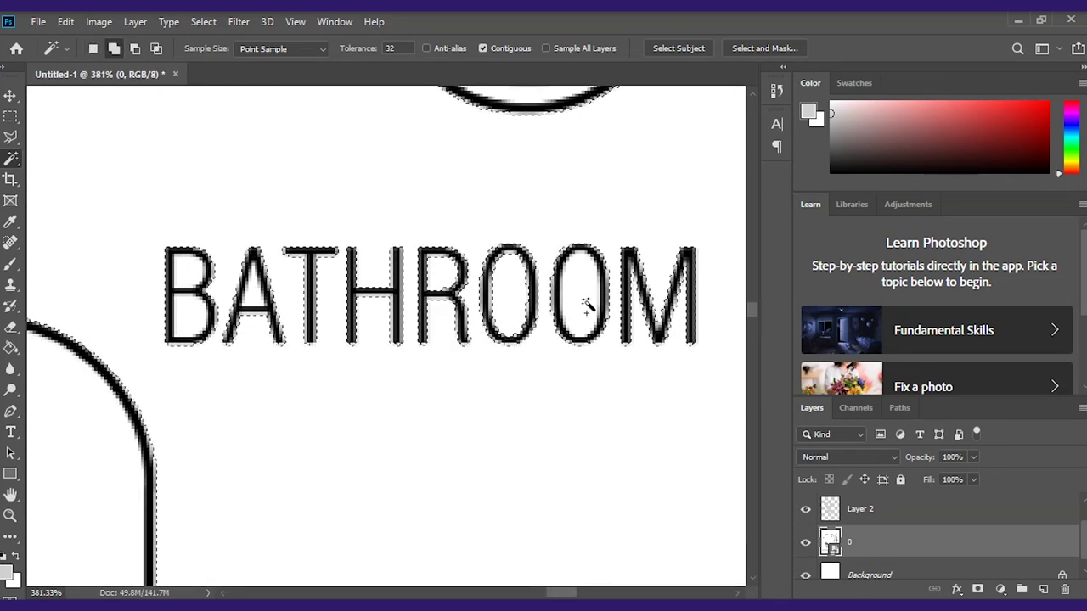
scroll(540, 311, down, 2)
scroll(359, 299, up, 5)
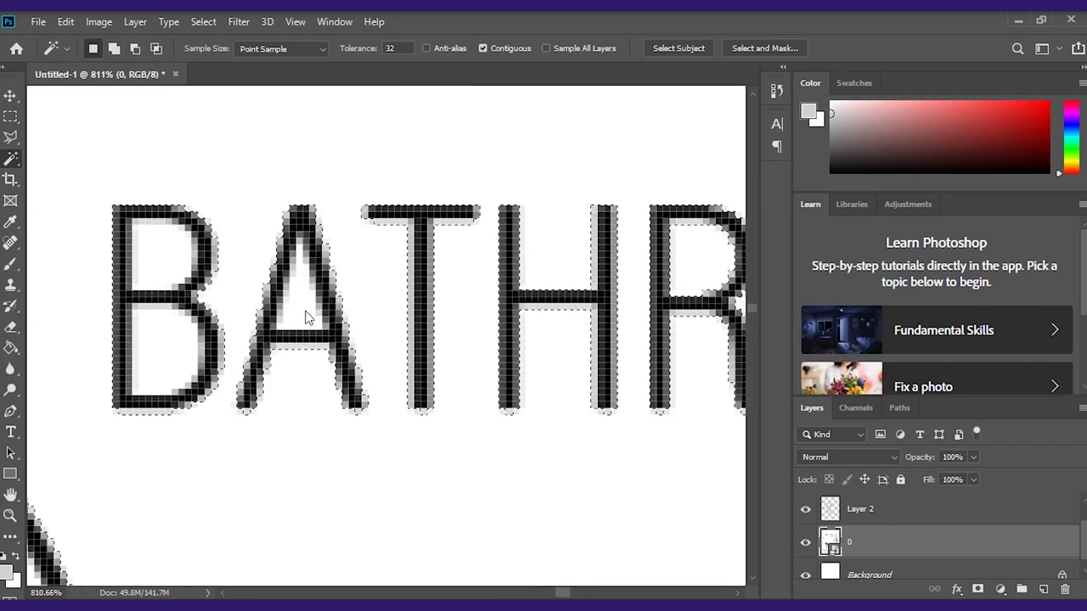
scroll(205, 353, down, 10)
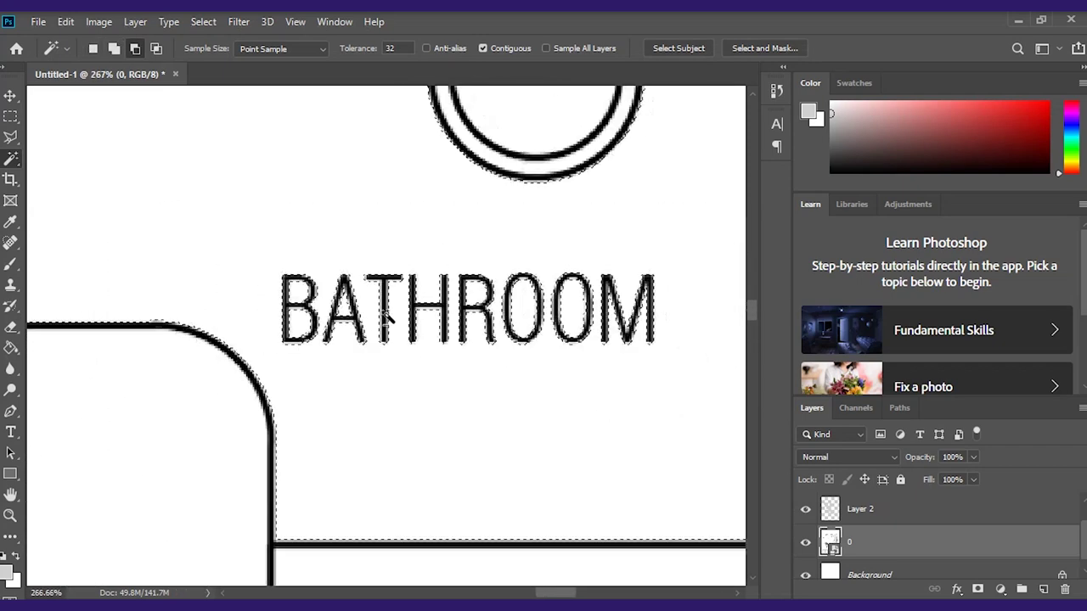
scroll(387, 315, down, 2)
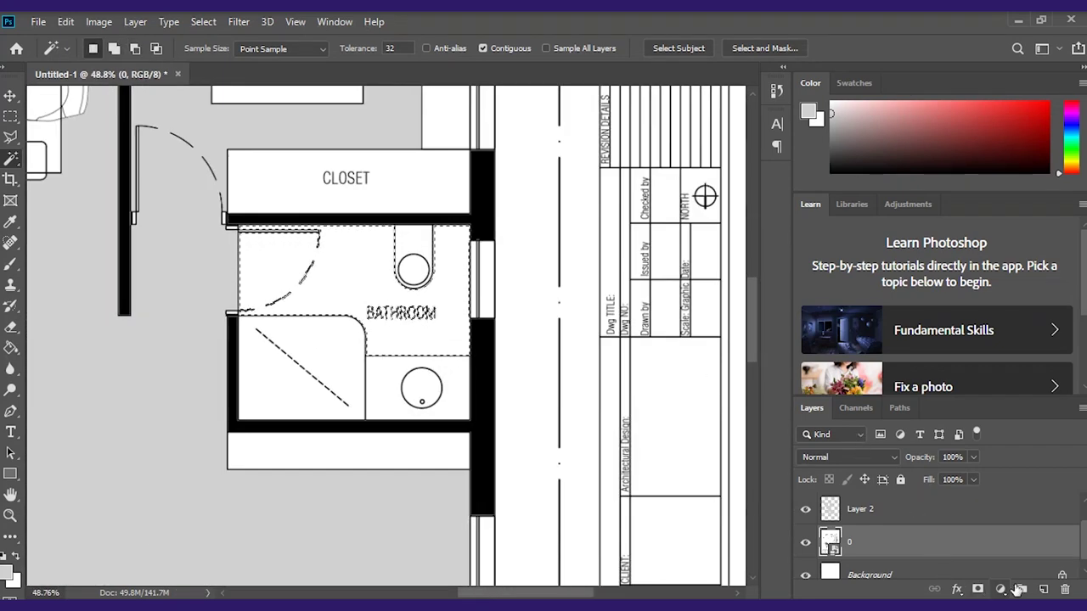
click(1022, 589)
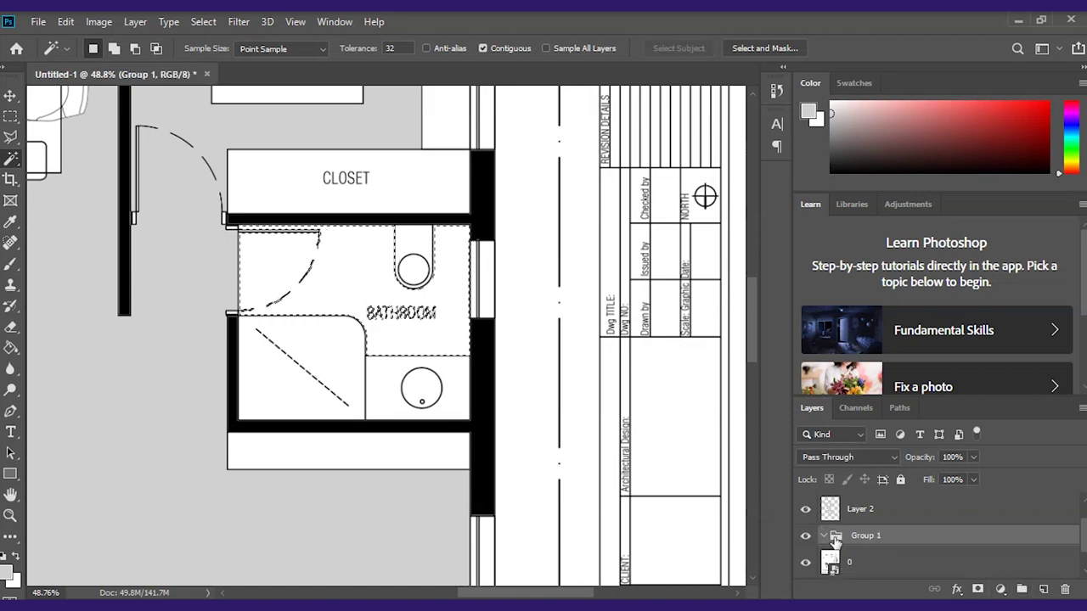
key(Delete)
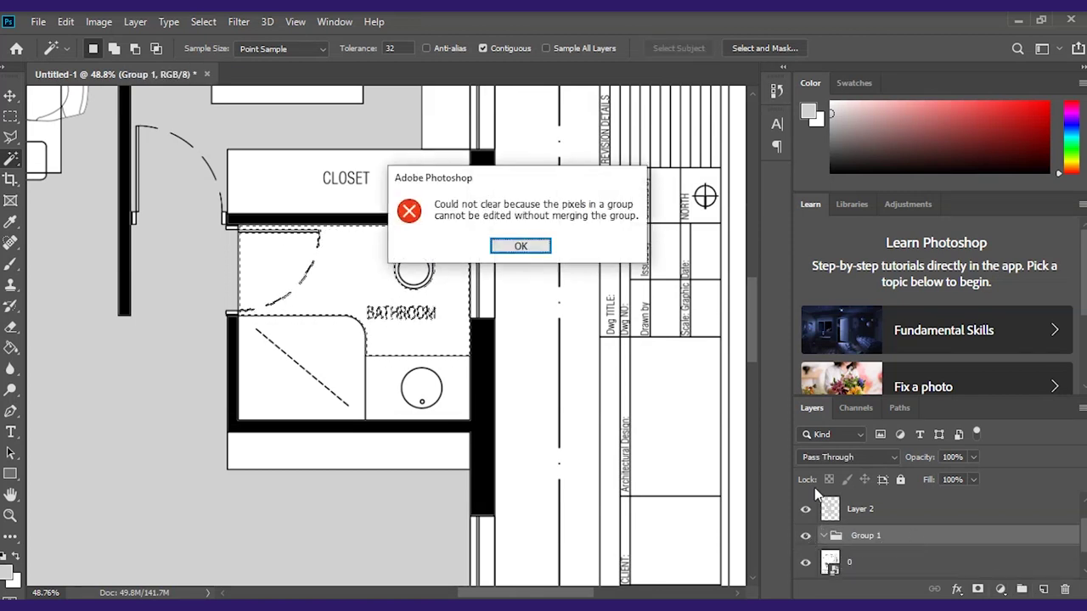
click(520, 247)
drag(984, 537, 1061, 590)
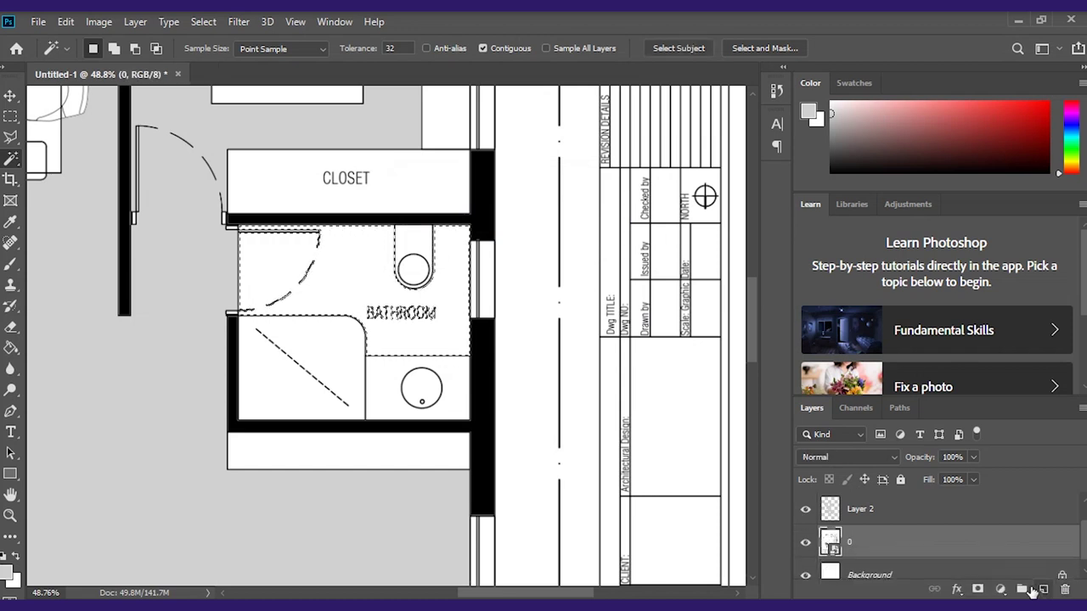
Step: Add a new layer above layer 0 and fill the selected bathroom floor with a light aqua colour
click(1041, 589)
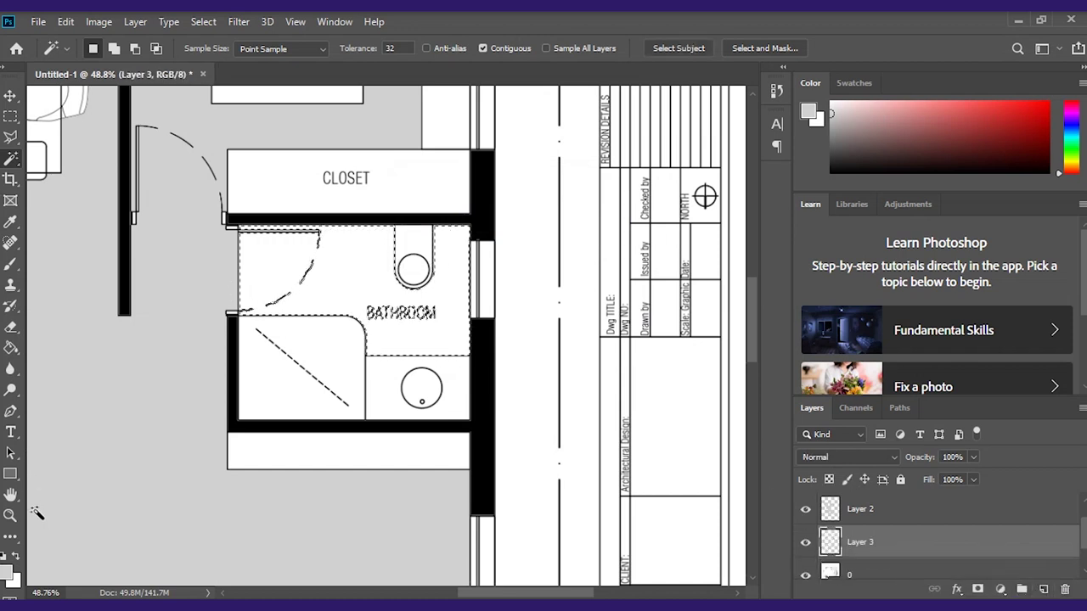
click(9, 571)
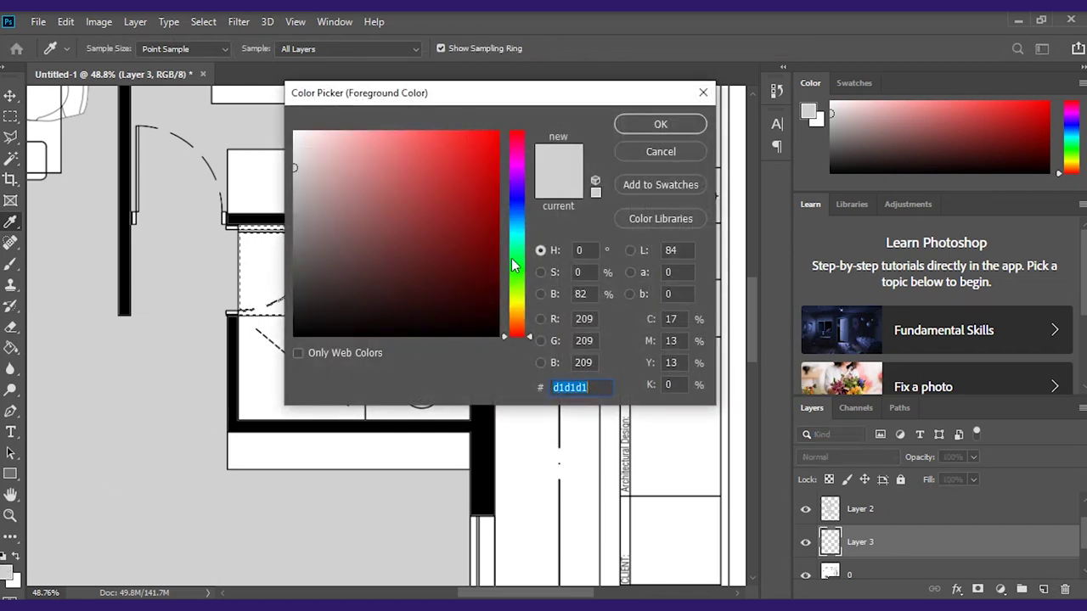
click(521, 239)
mouse_move(410, 208)
mouse_down()
mouse_move(449, 128)
mouse_move(359, 127)
mouse_up()
click(663, 123)
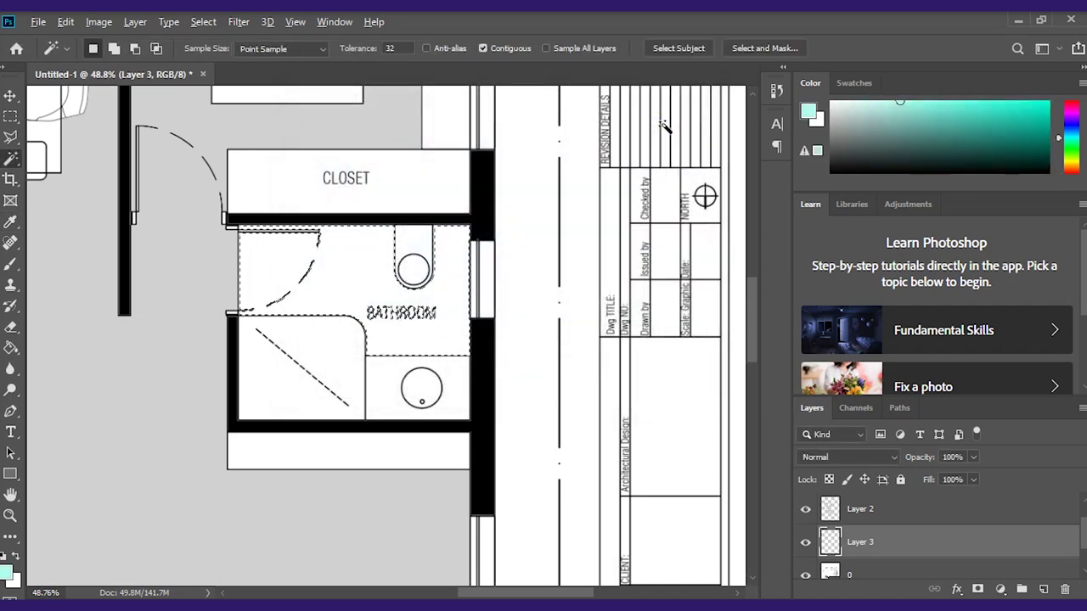
key(alt+BackSpace)
Step: Examine the bathroom's aqua fill up close and in relation to the whole plan
scroll(433, 319, down, 6)
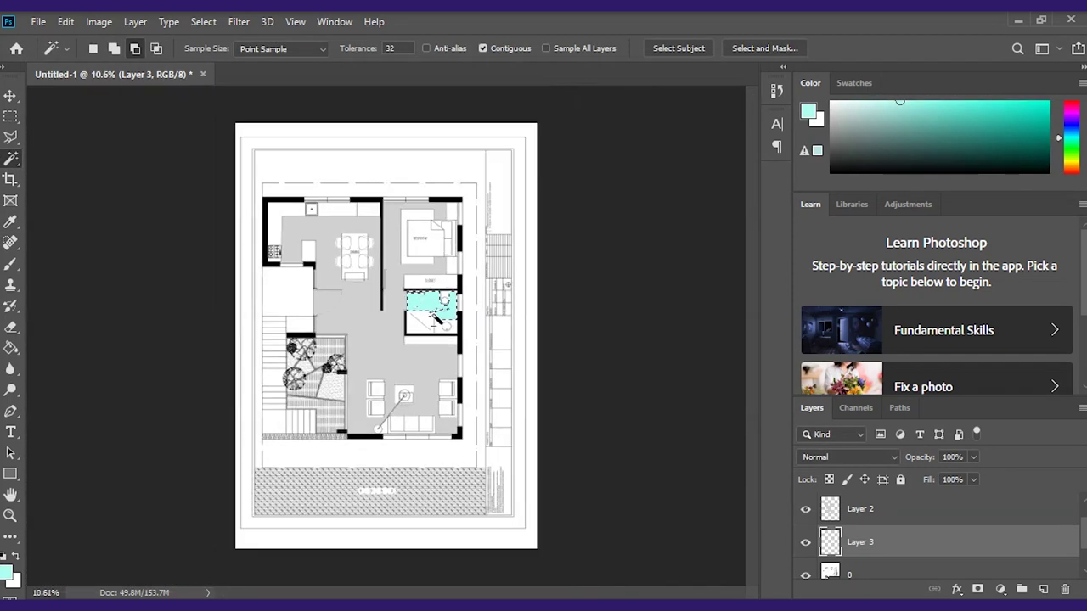
scroll(435, 320, up, 3)
scroll(458, 322, down, 1)
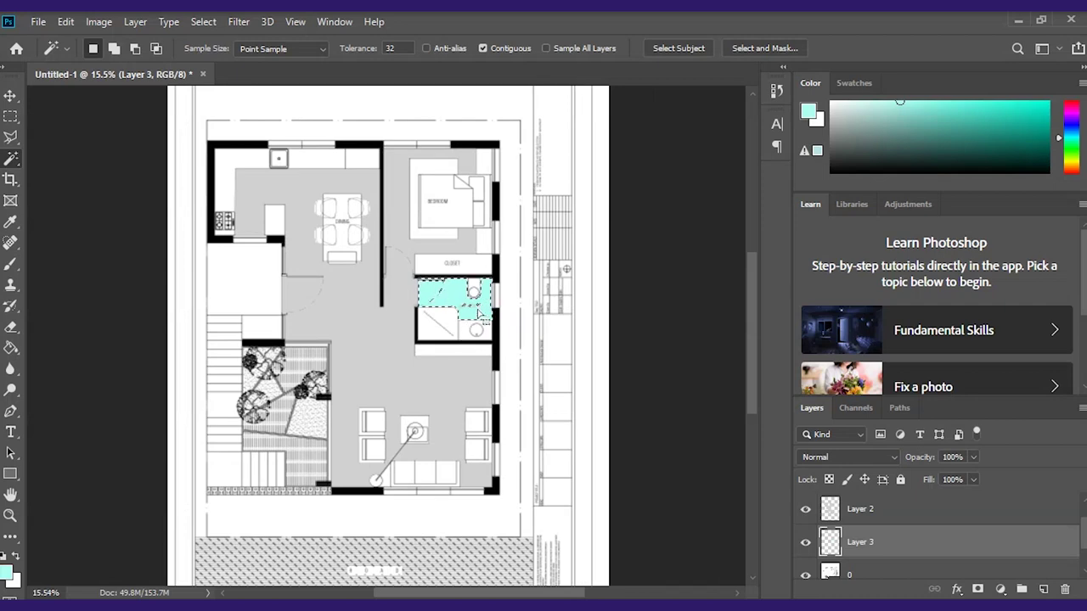
scroll(481, 314, up, 3)
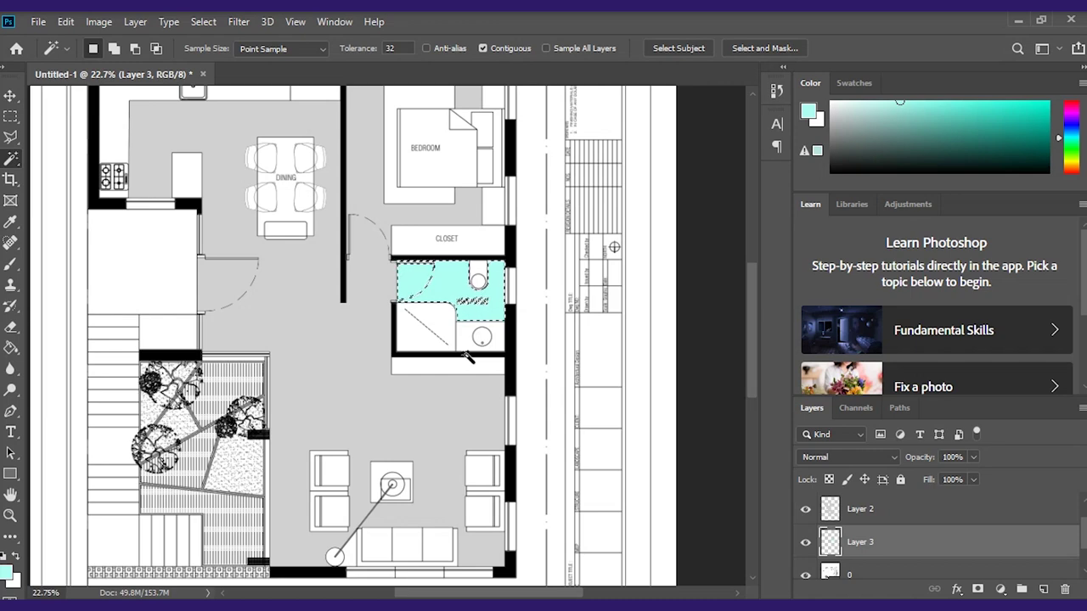
scroll(450, 339, down, 2)
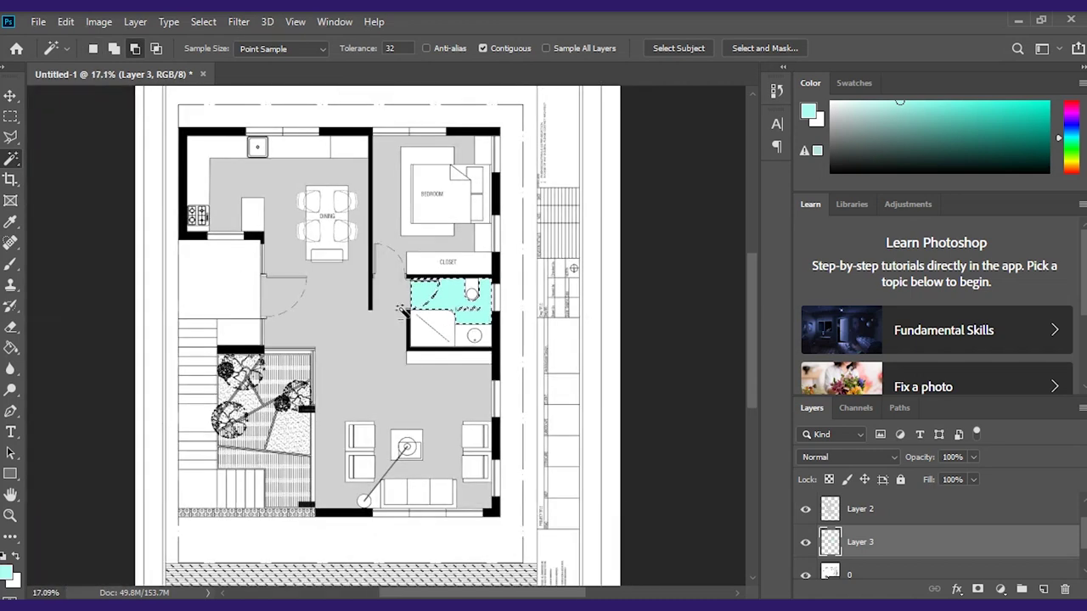
scroll(401, 311, down, 2)
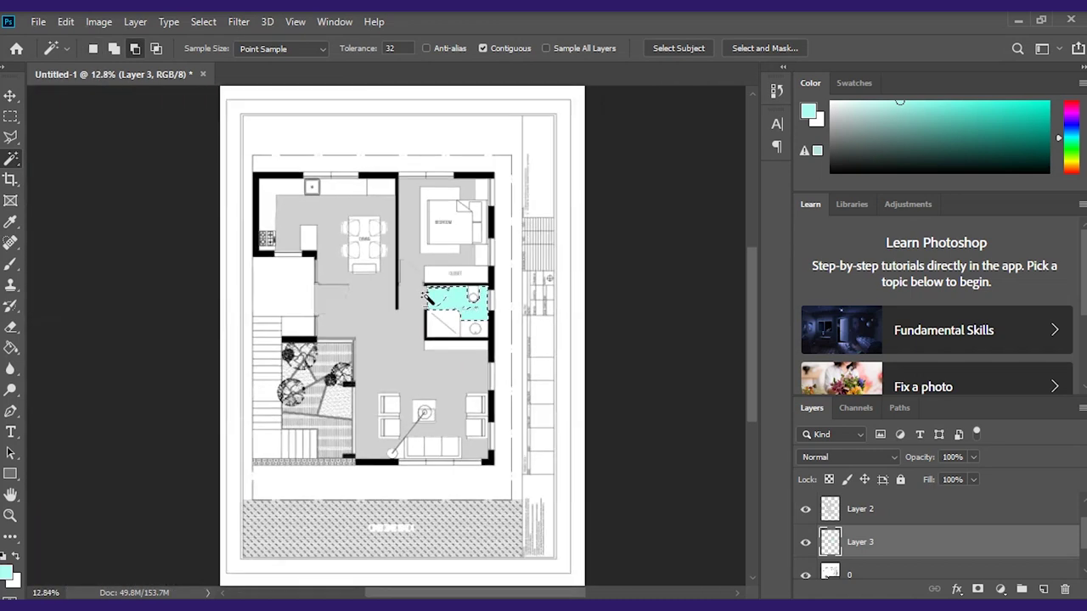
scroll(425, 296, down, 1)
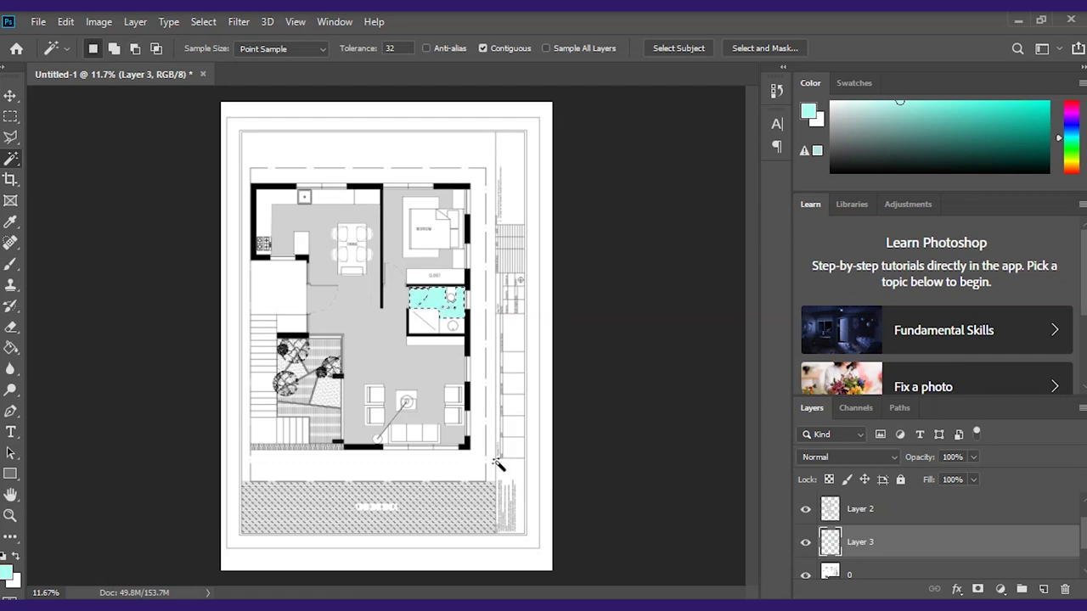
scroll(355, 169, up, 3)
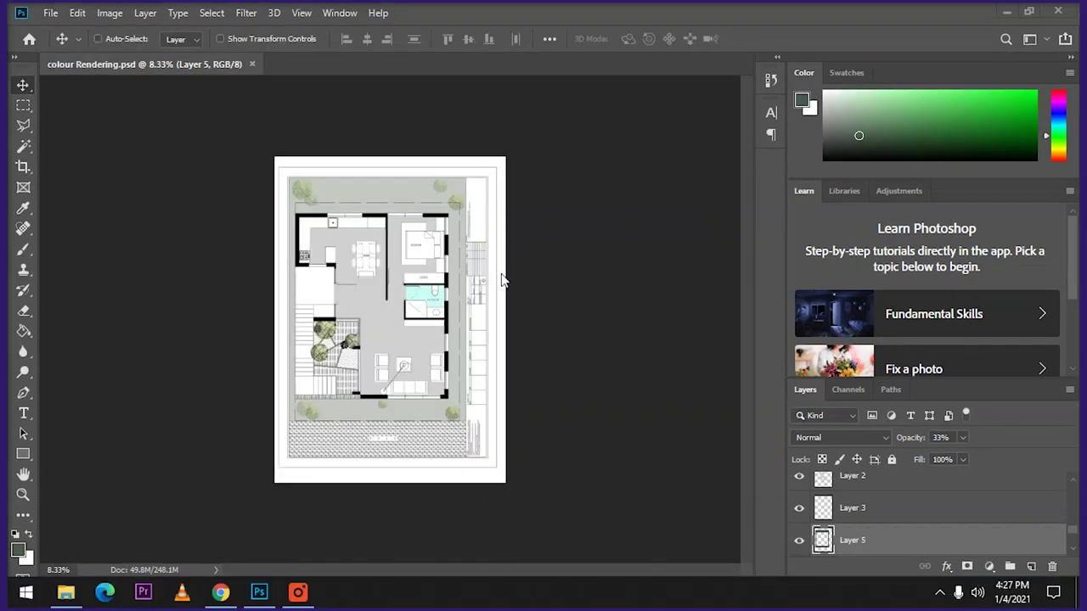
Step: Examine the trees, the tinted yard around the house and the room floors in the colour Rendering.psd document
scroll(331, 403, up, 4)
scroll(480, 450, down, 2)
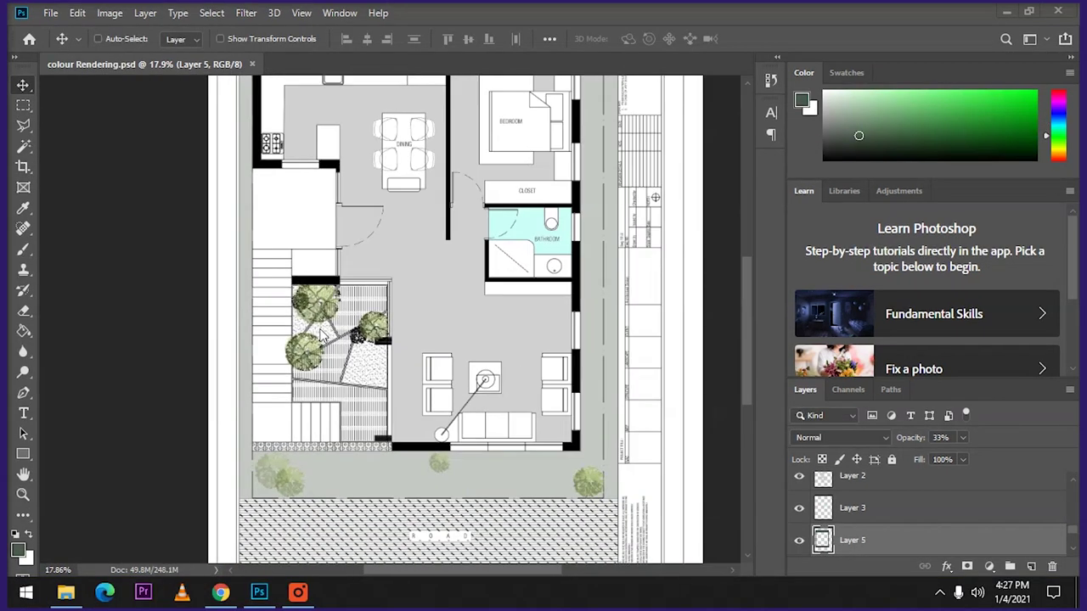
scroll(512, 382, down, 3)
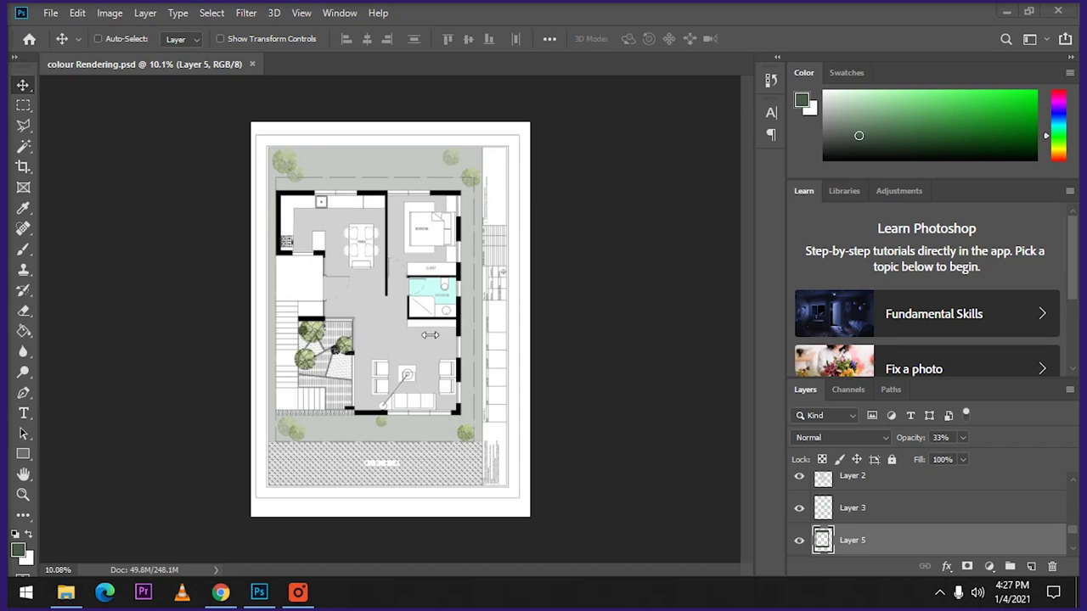
scroll(423, 329, up, 4)
scroll(450, 280, down, 3)
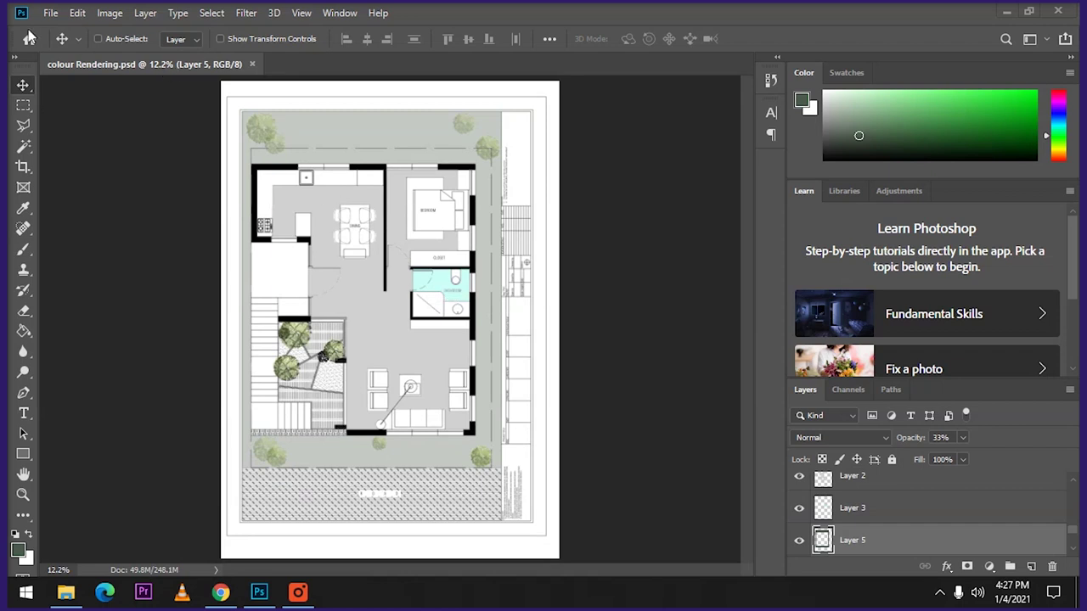
Step: Create a new portrait document of 297 x 420 mm at 300 pixels/inch in RGB Color with a white background
click(51, 14)
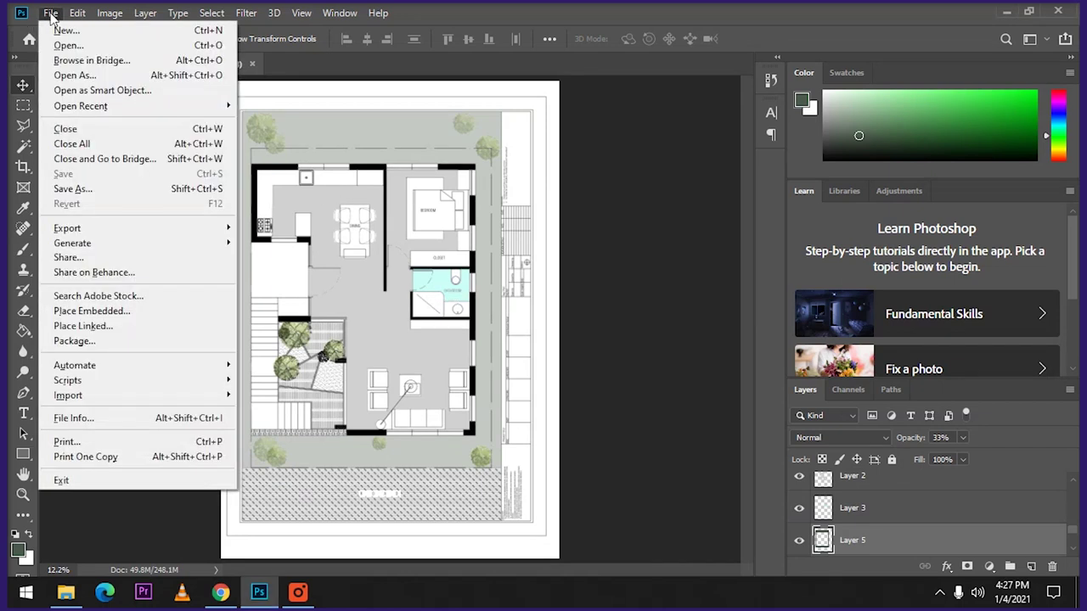
click(64, 31)
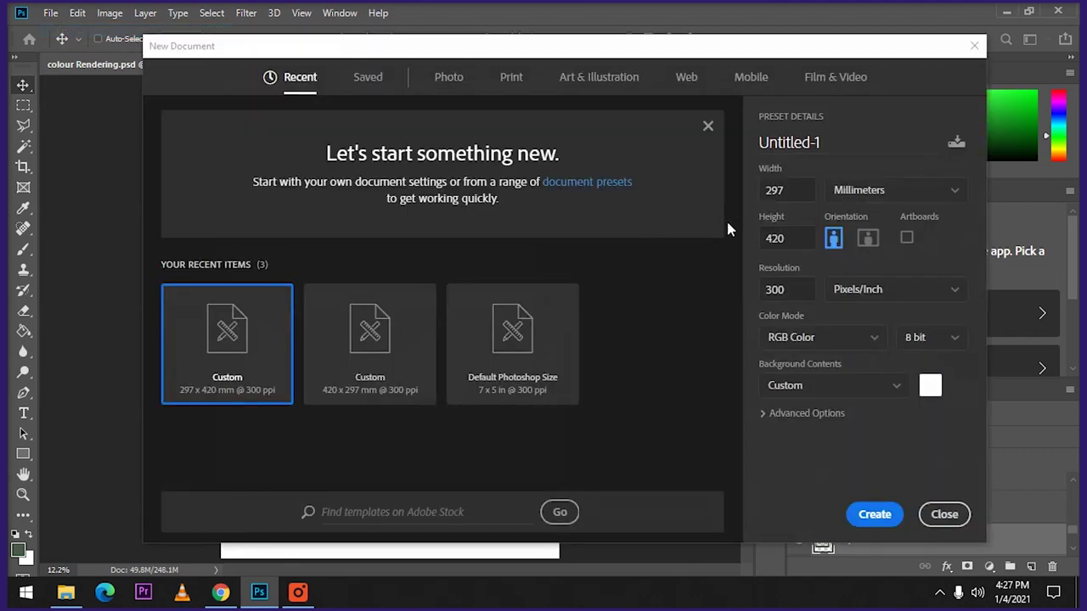
click(874, 513)
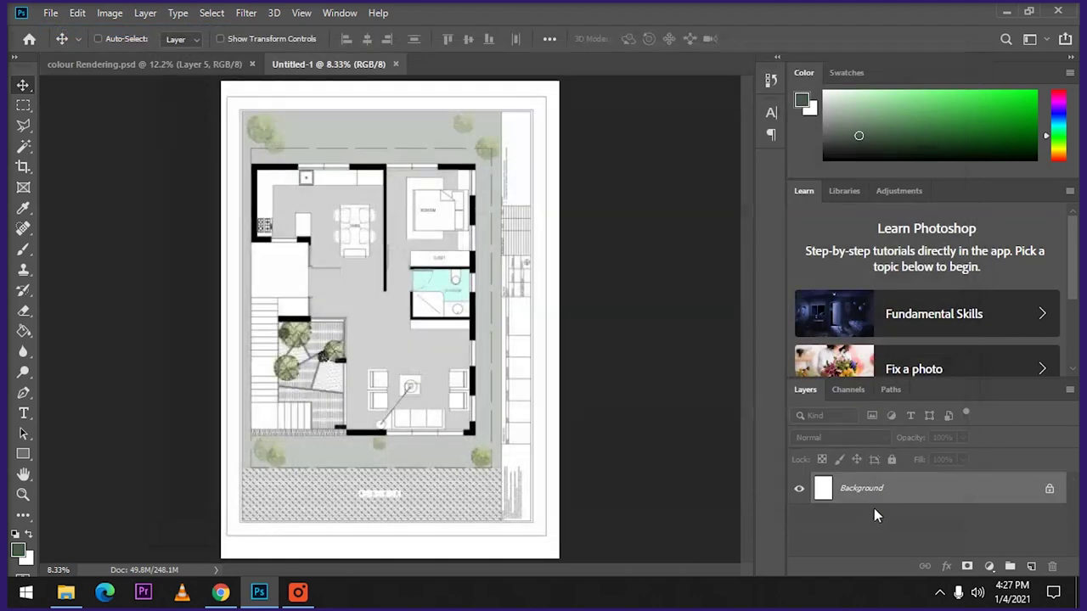
scroll(504, 299, down, 2)
scroll(422, 296, up, 3)
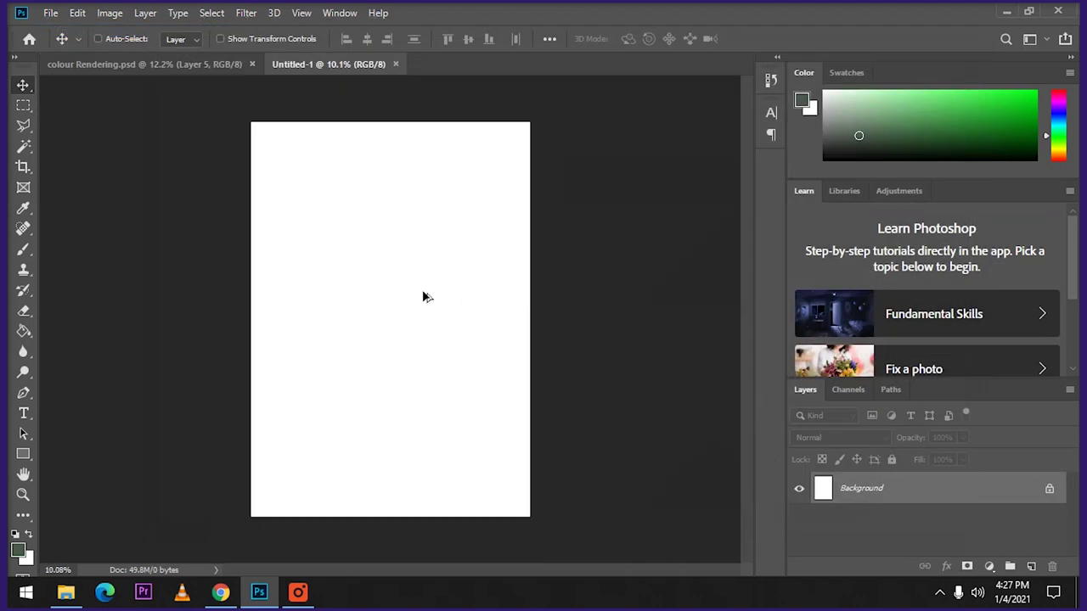
Step: Open the white marble image from File Explorer's Texture folder as its own Photoshop document and select the whole image with the Rectangular Marquee tool
click(66, 592)
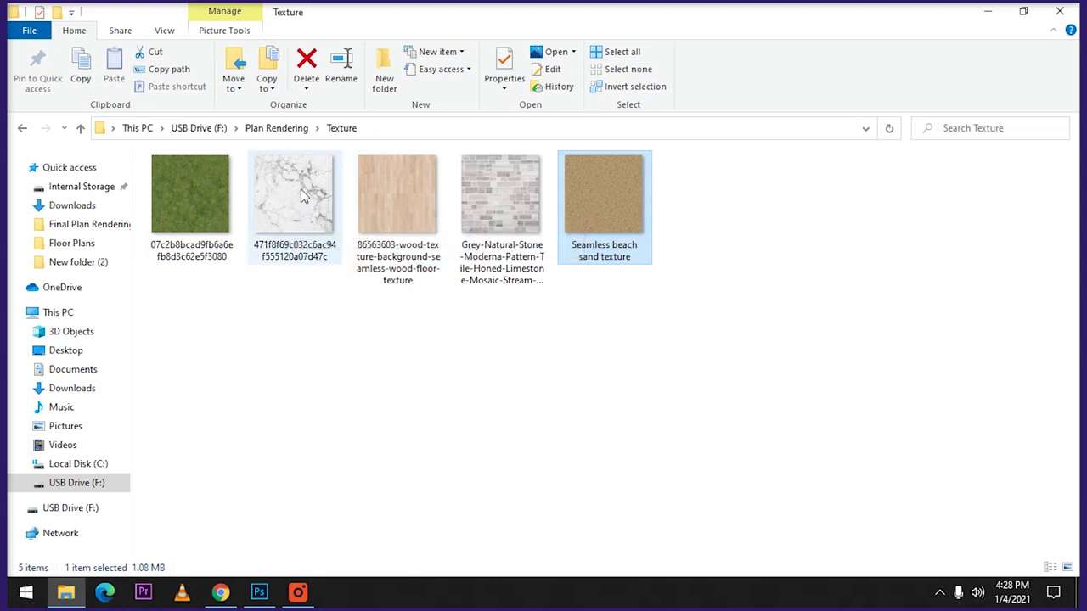
drag(255, 212, 451, 73)
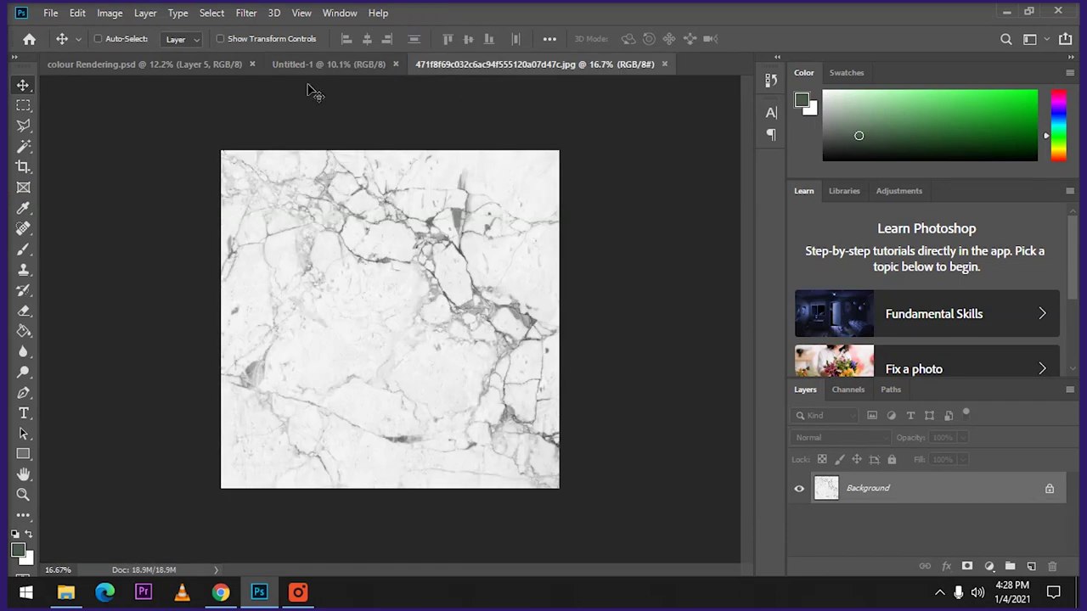
click(23, 105)
drag(218, 149, 600, 521)
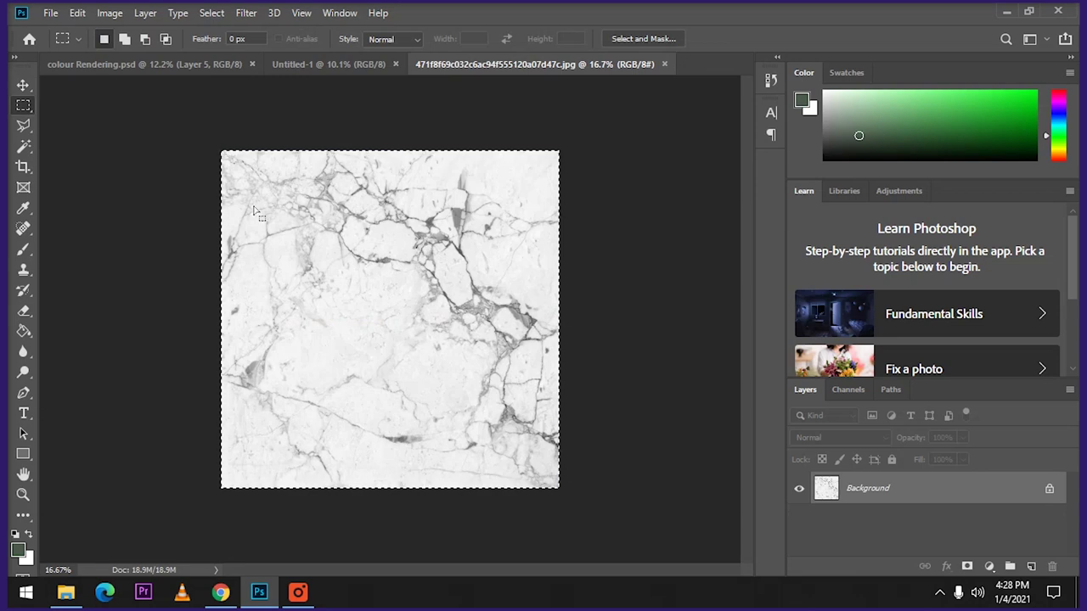
Step: Define the selected white marble image as a pattern, keeping its file name as the pattern name
click(76, 14)
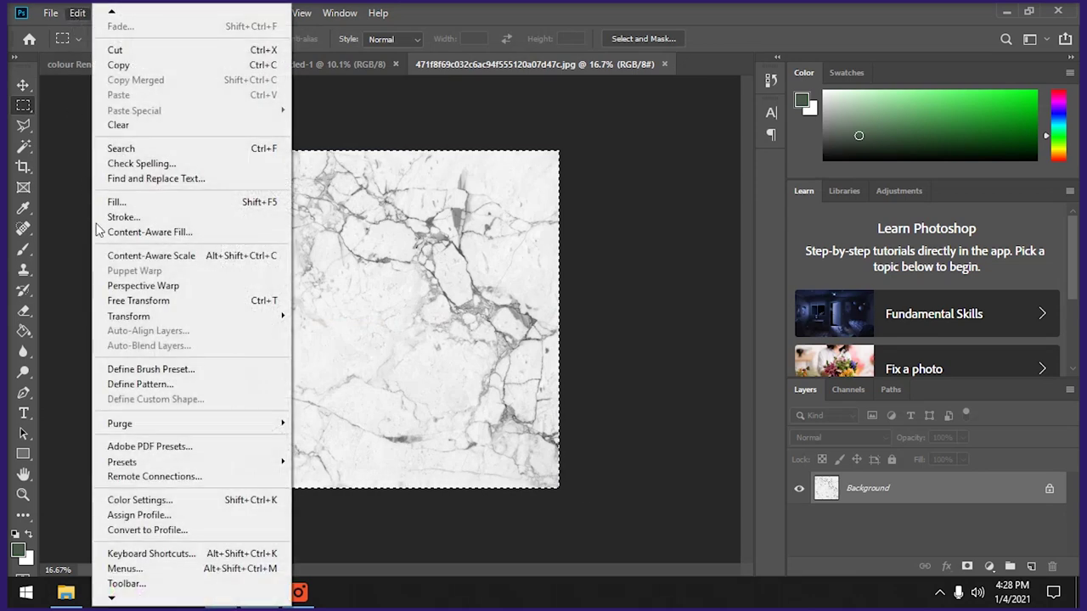
mouse_move(186, 467)
click(167, 387)
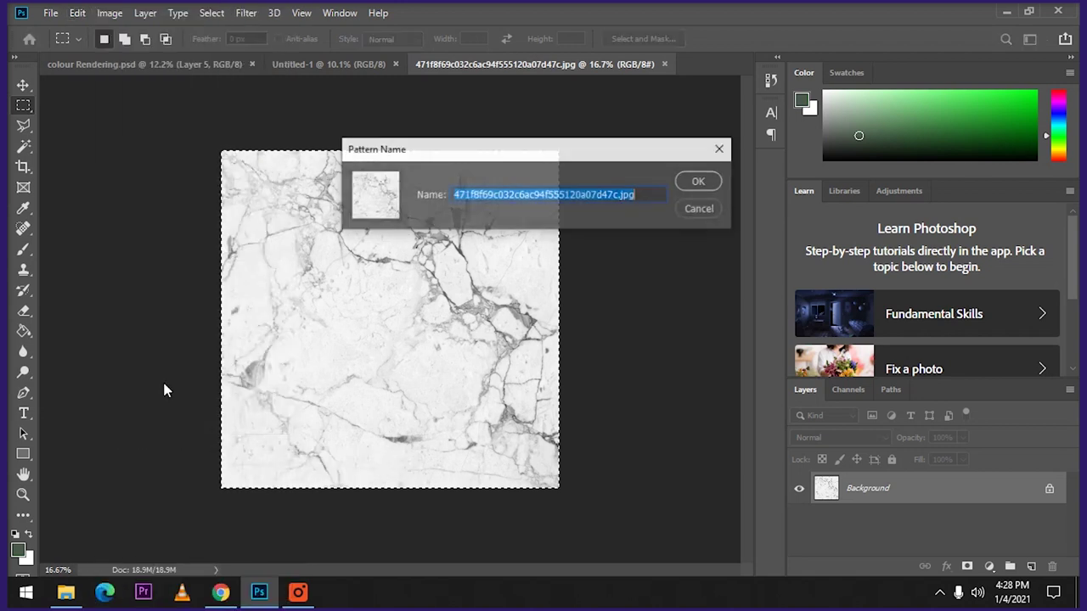
click(698, 182)
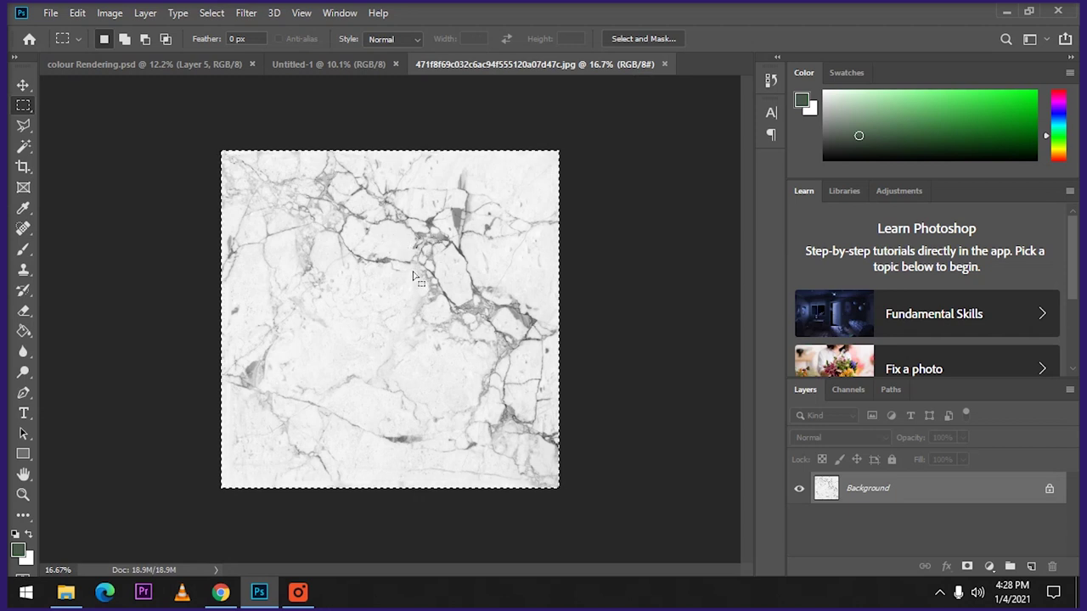
Step: Place floor plan PDF 0 from File Explorer's Plan Rendering > Floor Plans folder into the Untitled-1 Photoshop document, filling the page
click(335, 65)
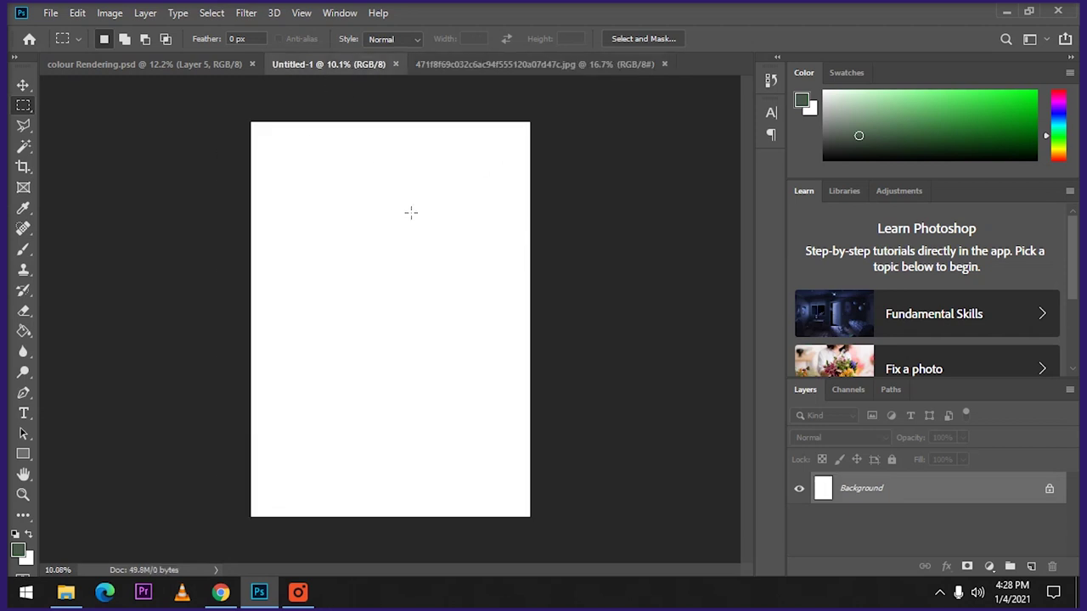
click(59, 592)
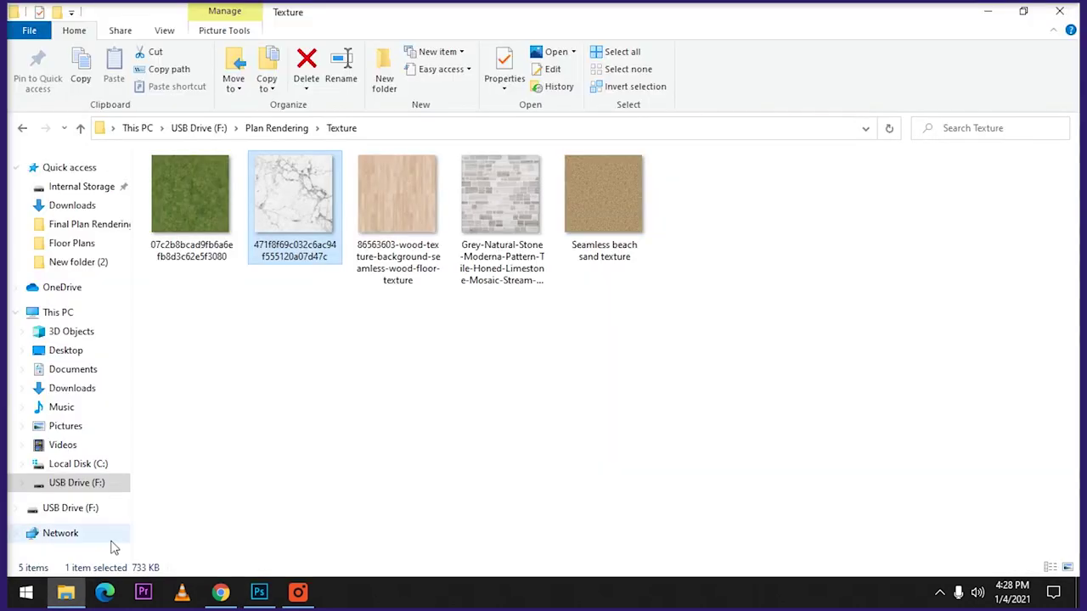
click(278, 129)
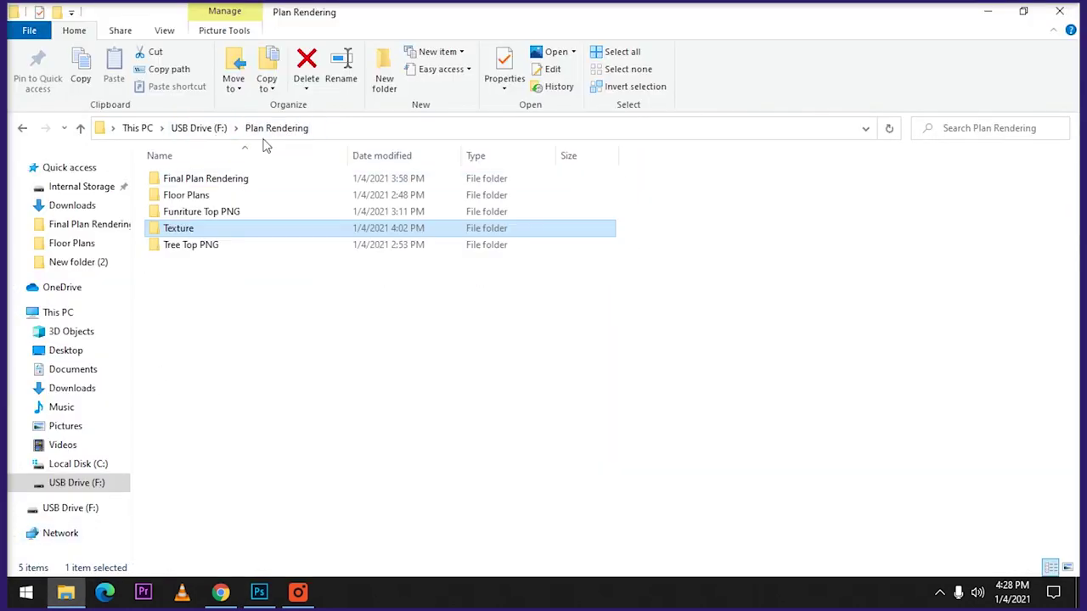
double_click(233, 201)
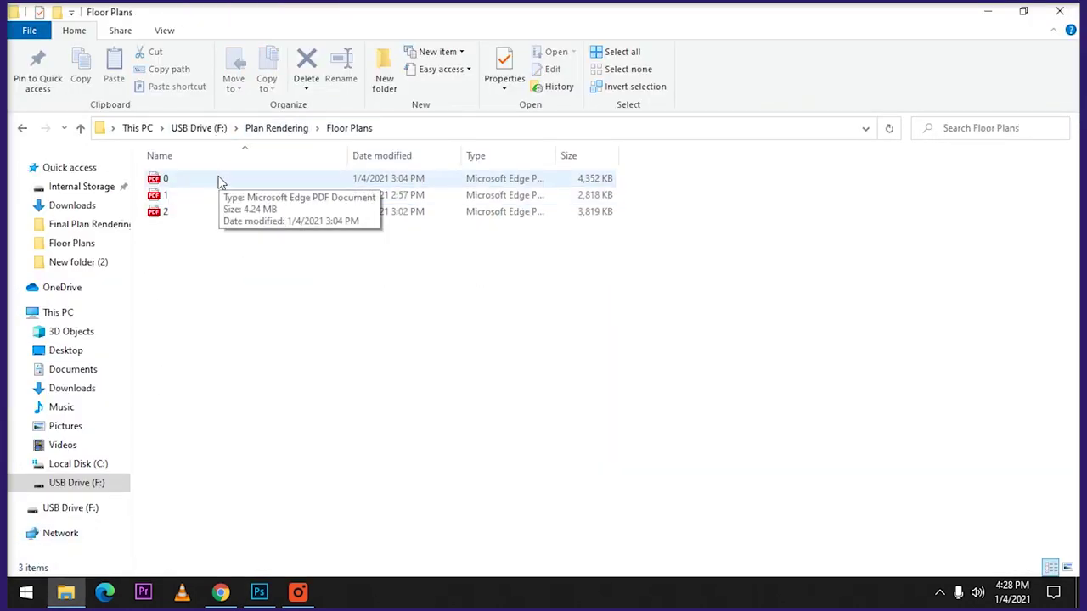
click(216, 179)
drag(225, 183, 391, 323)
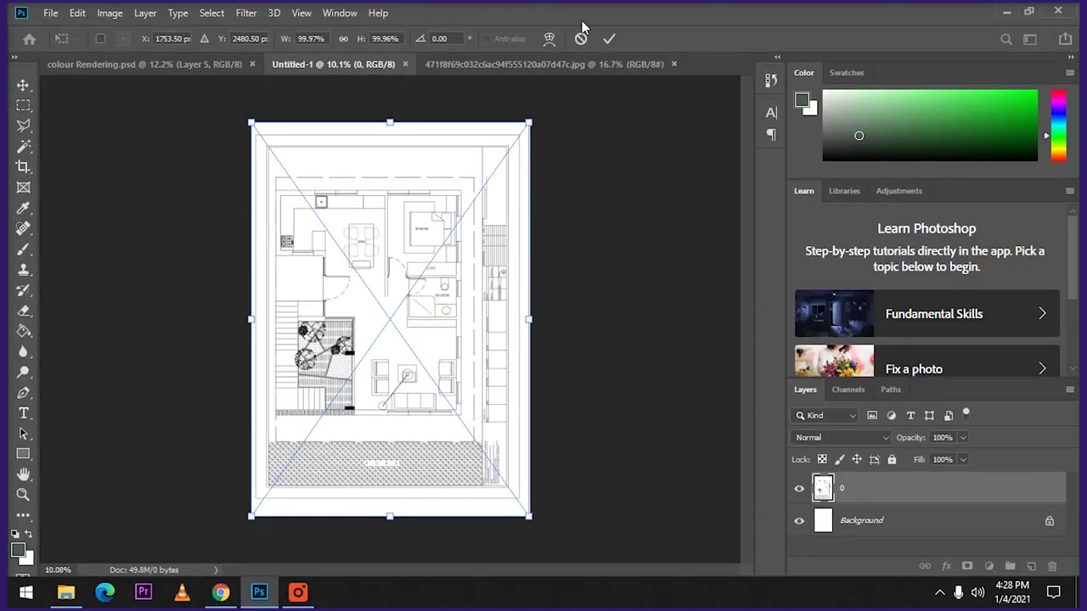
key(Return)
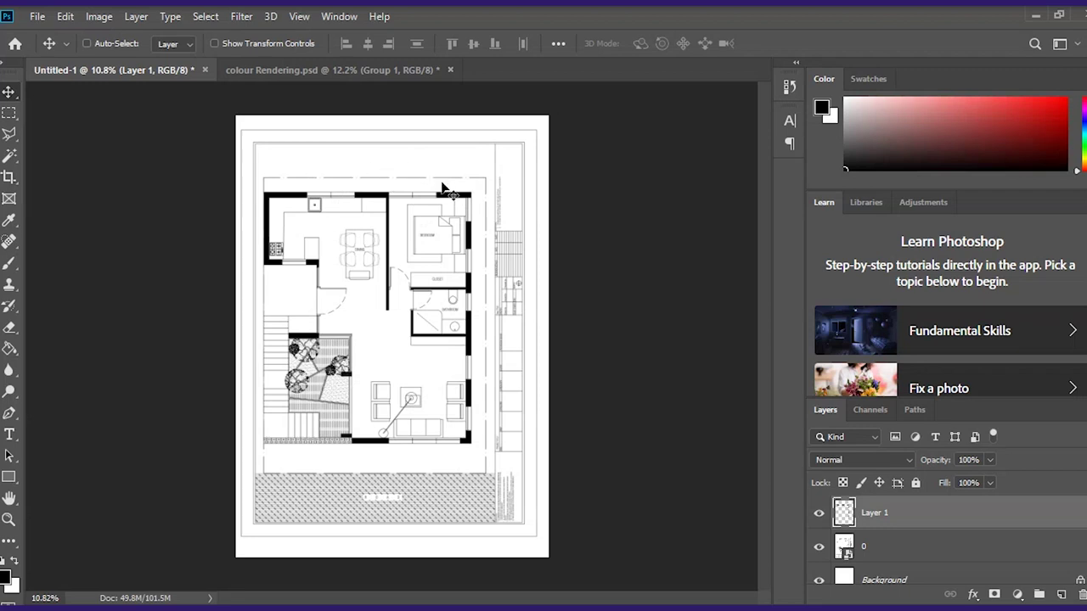
Step: Select the yard around the house on layer 0 with the Magic Wand and add a new layer for it
click(883, 552)
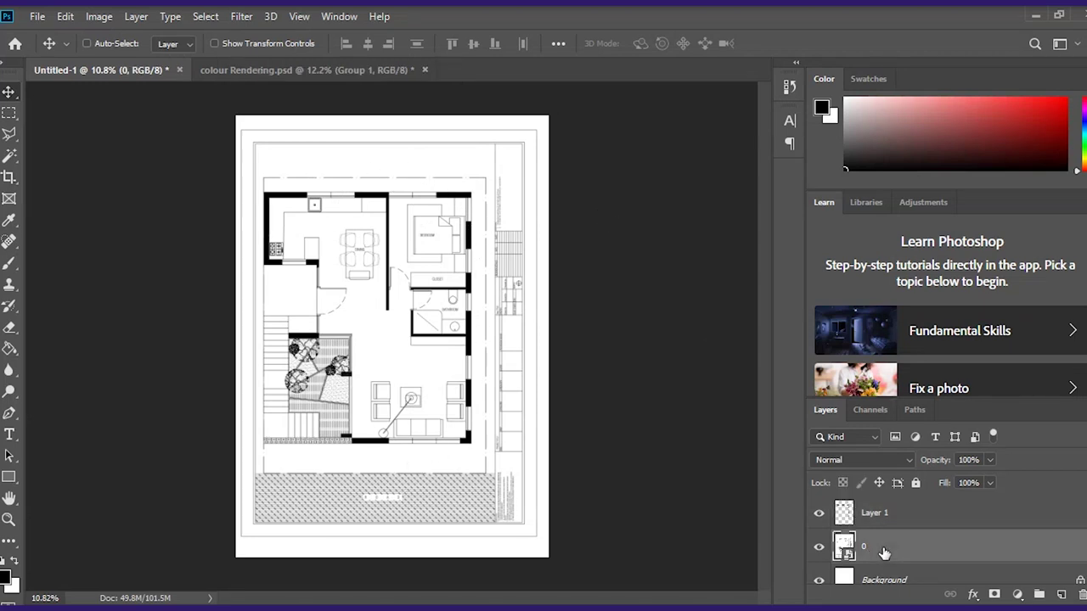
click(10, 157)
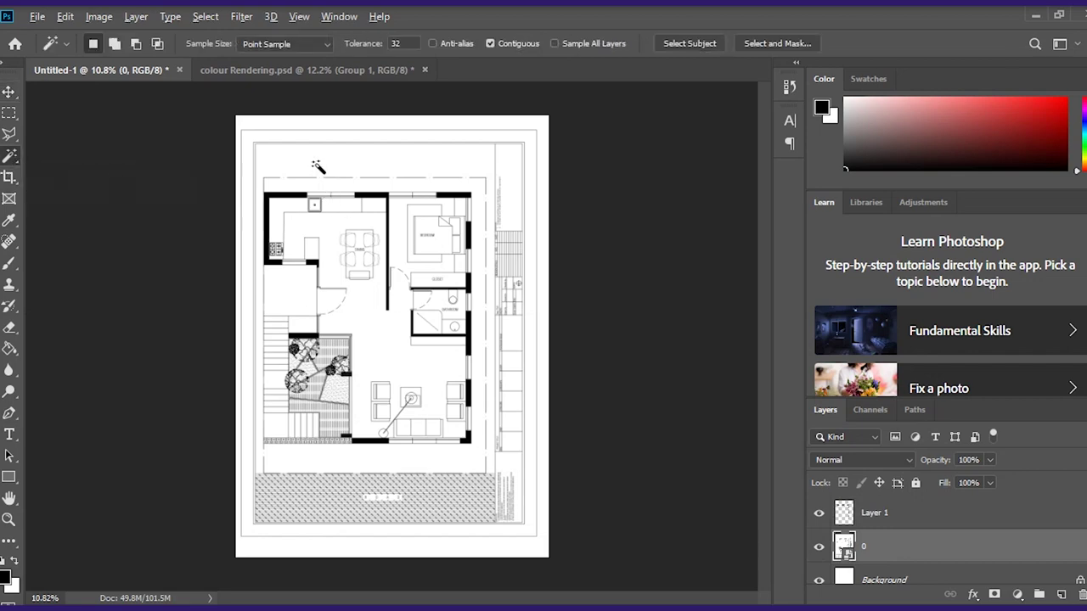
scroll(318, 166, up, 3)
scroll(358, 151, down, 2)
click(374, 149)
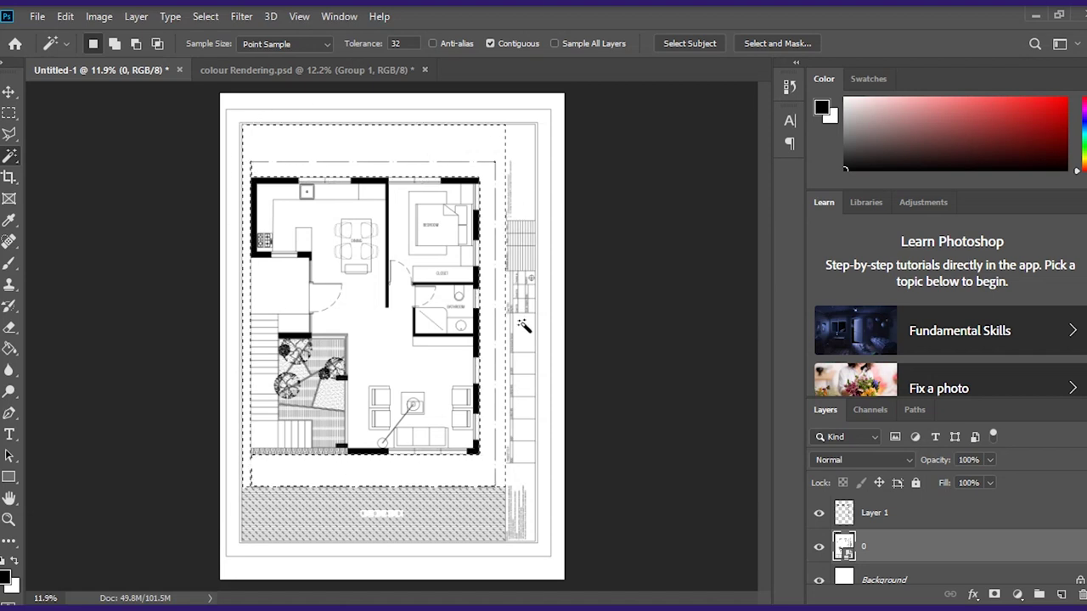
click(1060, 594)
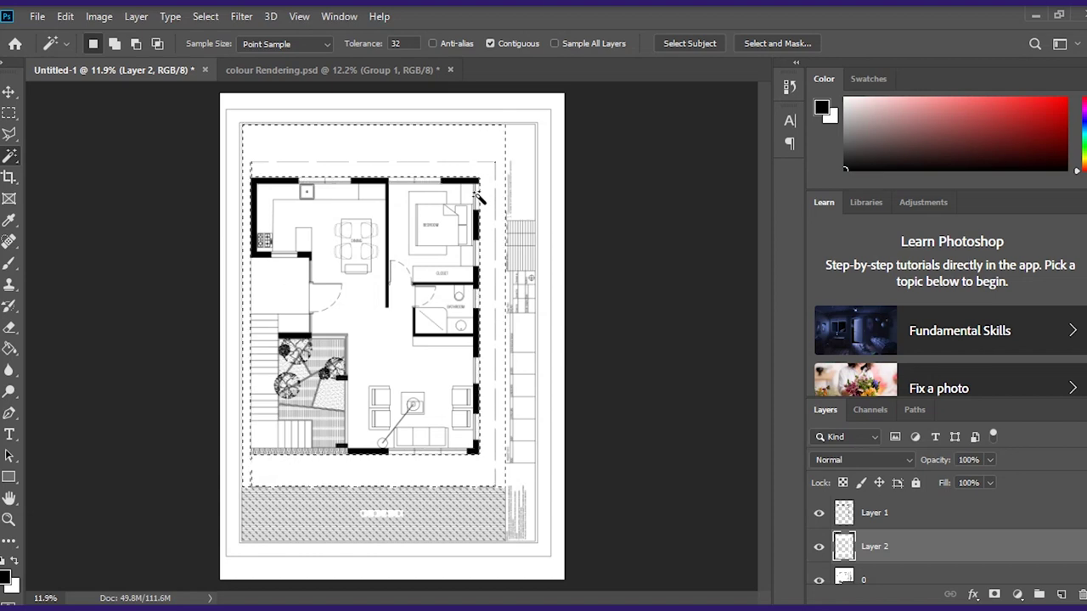
Step: Apply a Pattern Overlay with the brown sand pattern to the yard layer, Layer 2
double_click(918, 556)
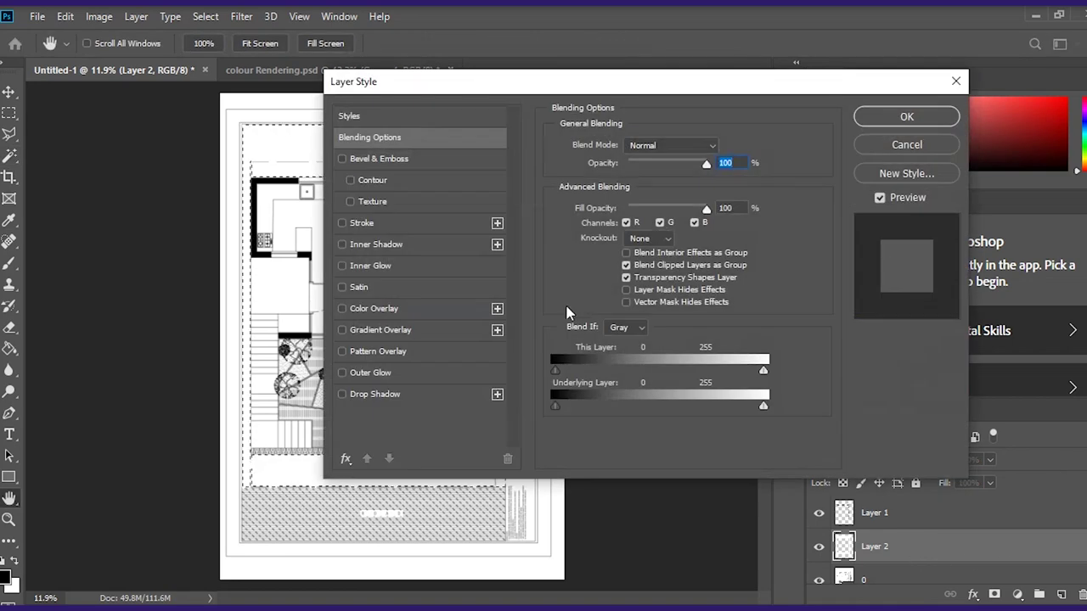
drag(437, 87, 535, 86)
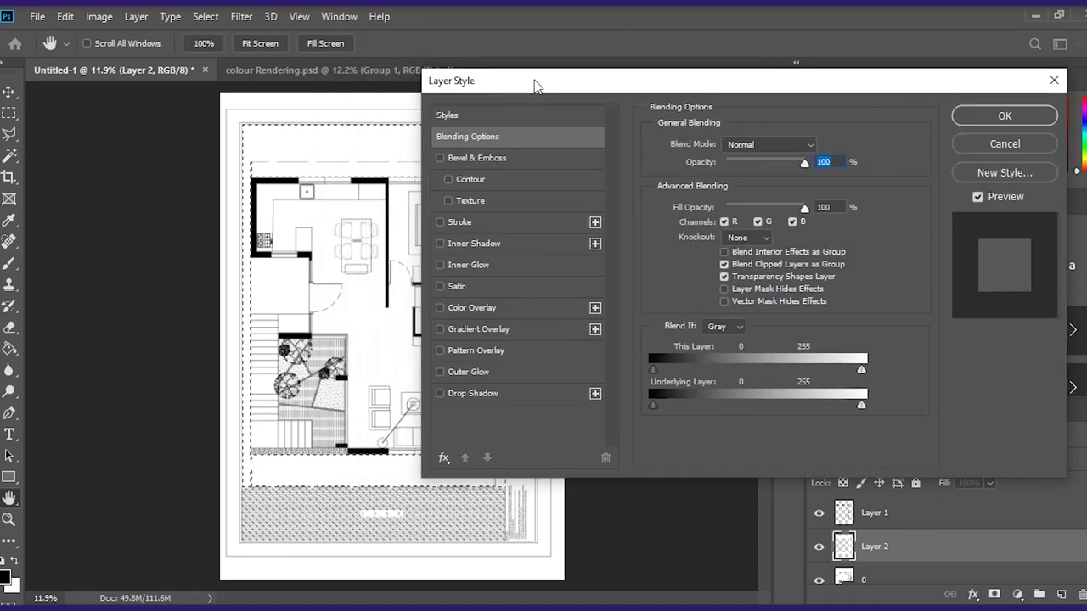
click(494, 351)
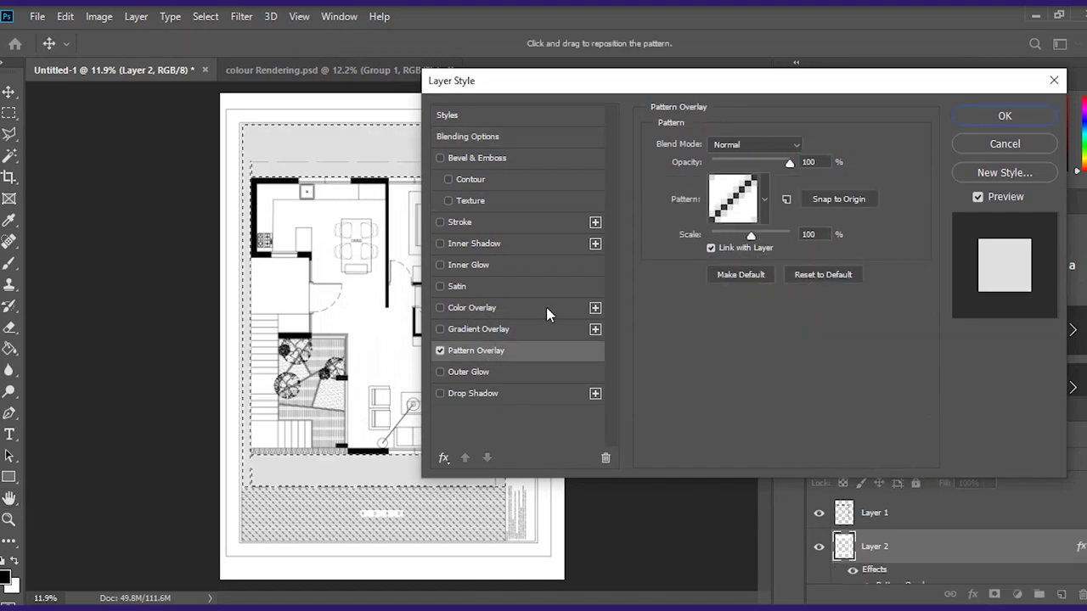
click(765, 201)
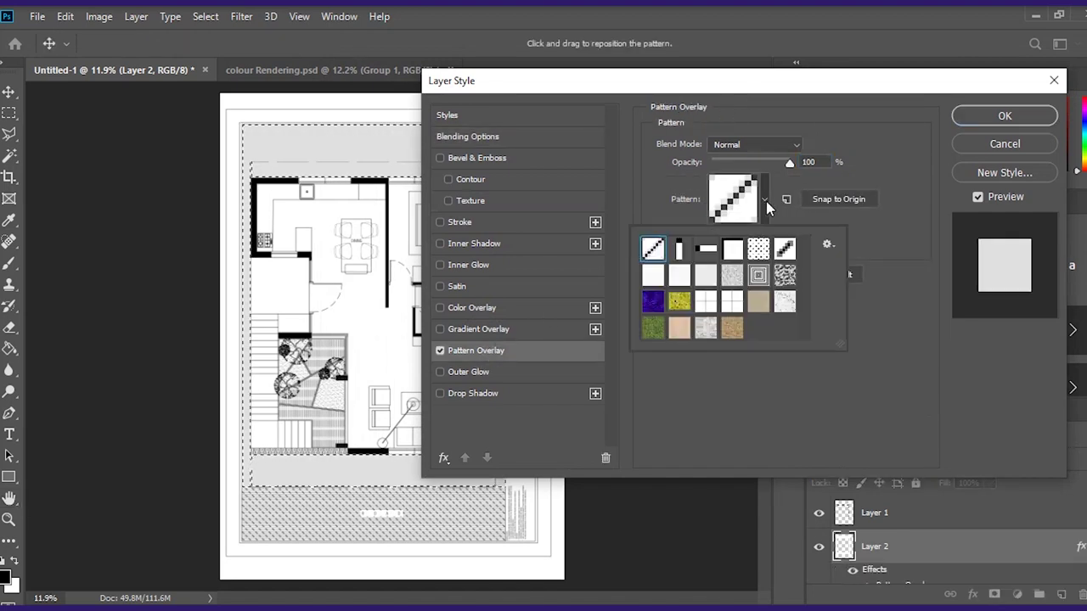
click(735, 332)
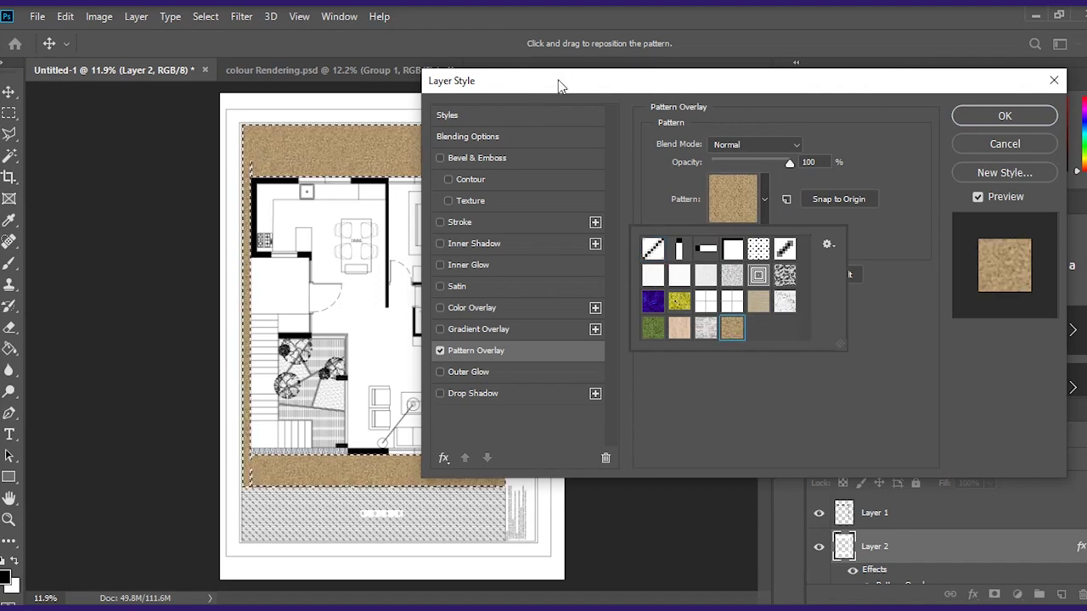
Step: Set the sand pattern overlay's scale to 45% and its opacity to 54%, and accept the layer style
drag(560, 85, 641, 90)
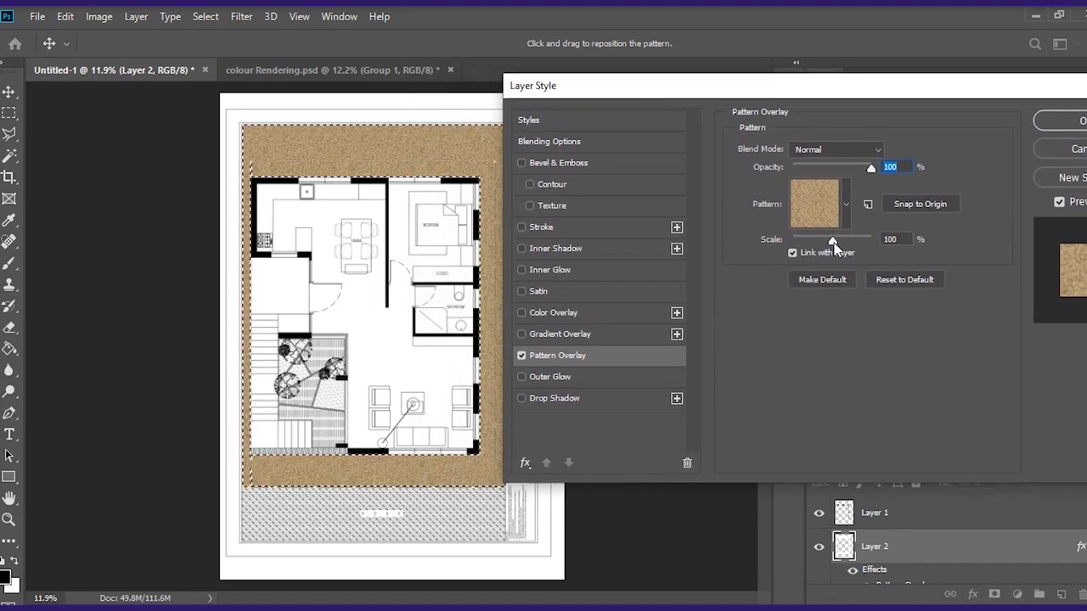
drag(833, 244, 812, 246)
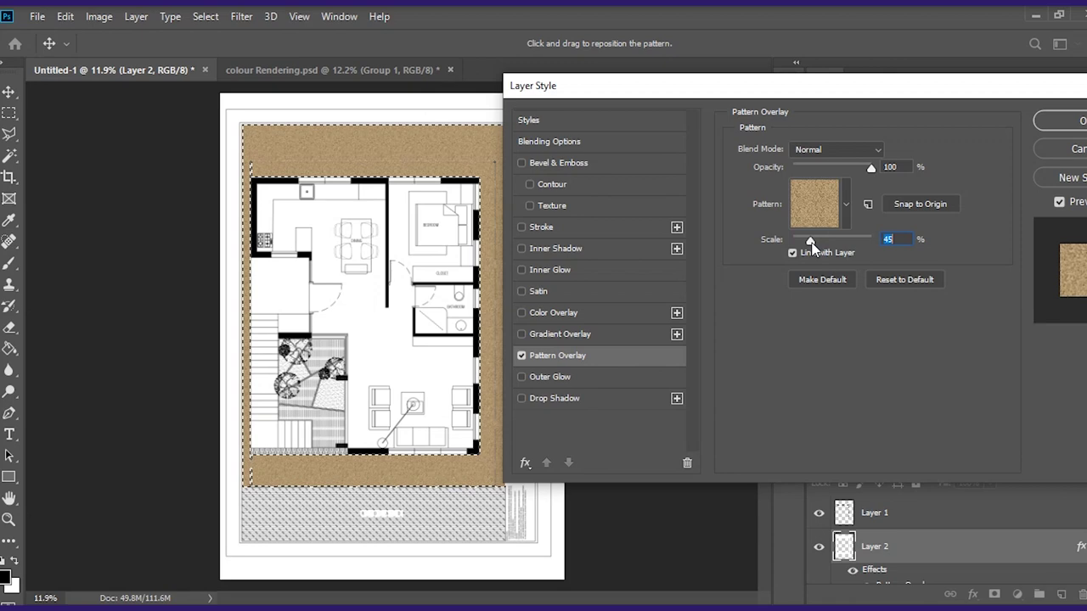
drag(870, 168, 840, 172)
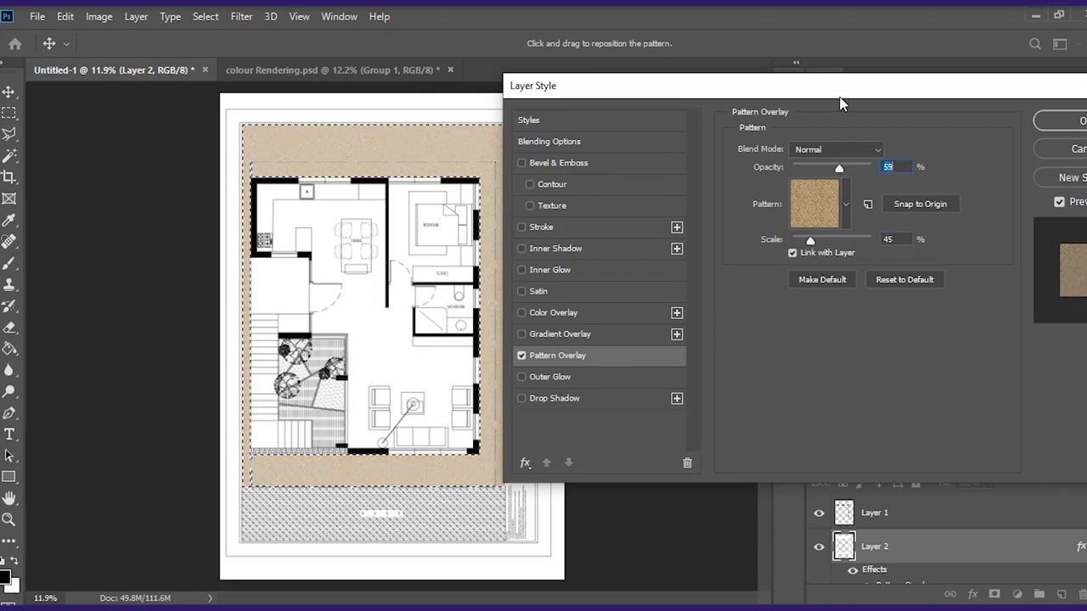
drag(841, 99, 672, 108)
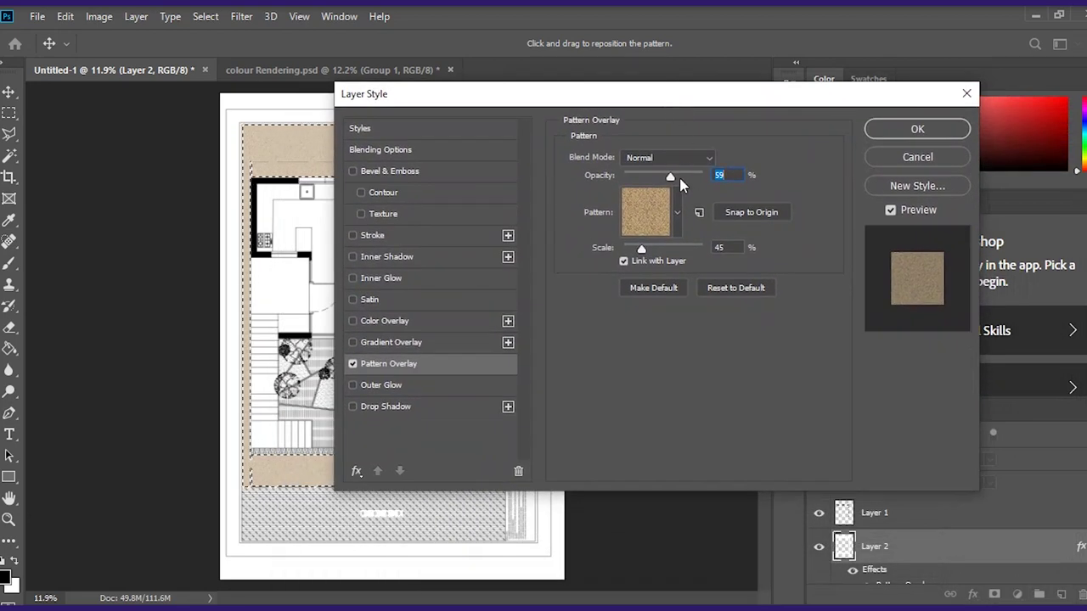
drag(670, 177, 669, 179)
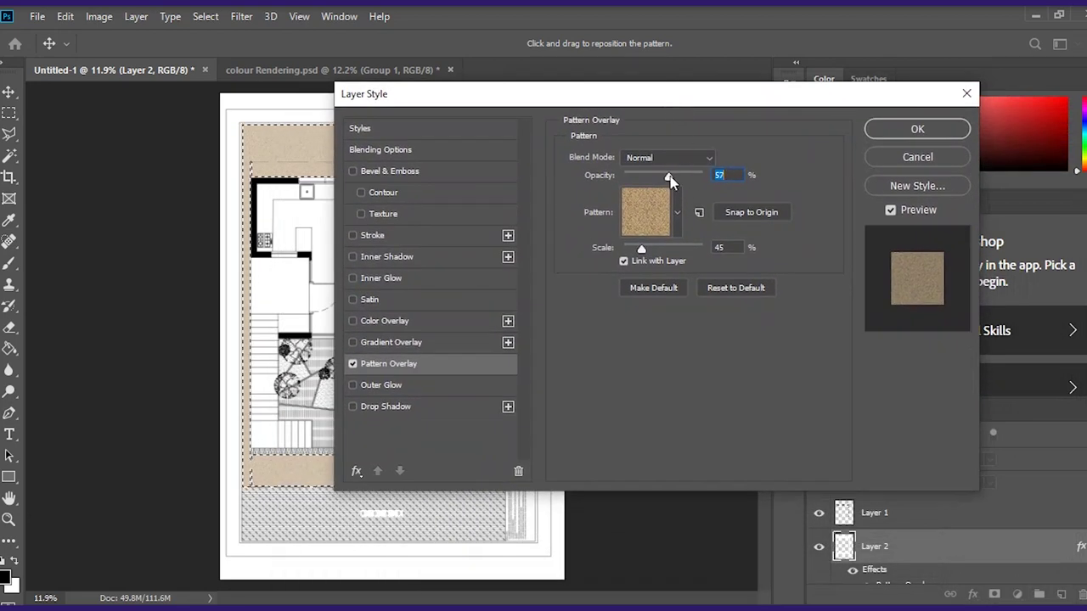
click(898, 129)
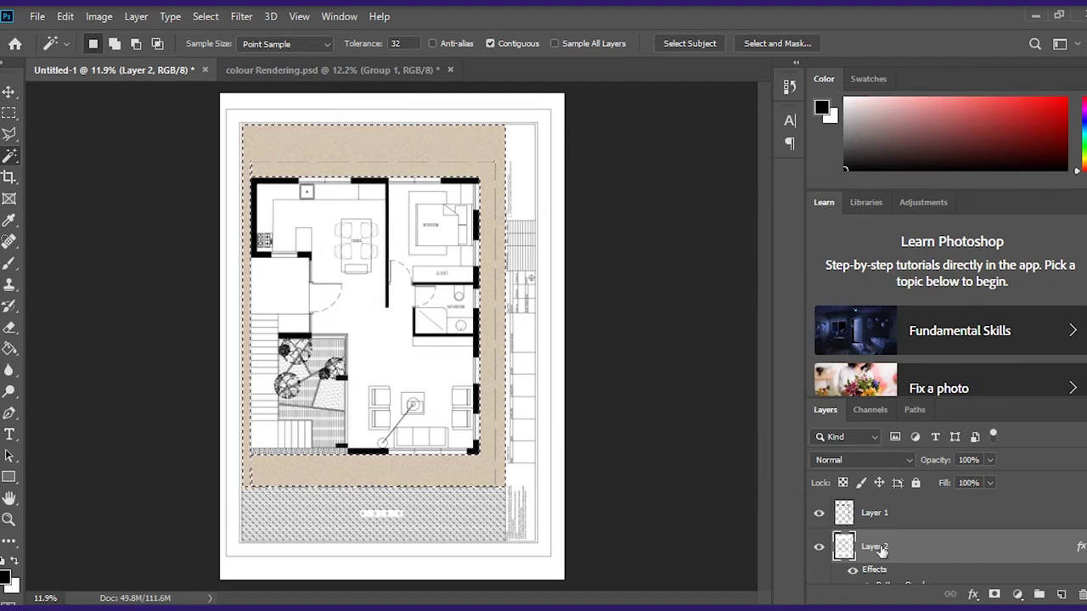
Step: Add a new layer above the sand layer and give its yard area a green grass Pattern Overlay at 54% opacity and 45% scale
click(1060, 594)
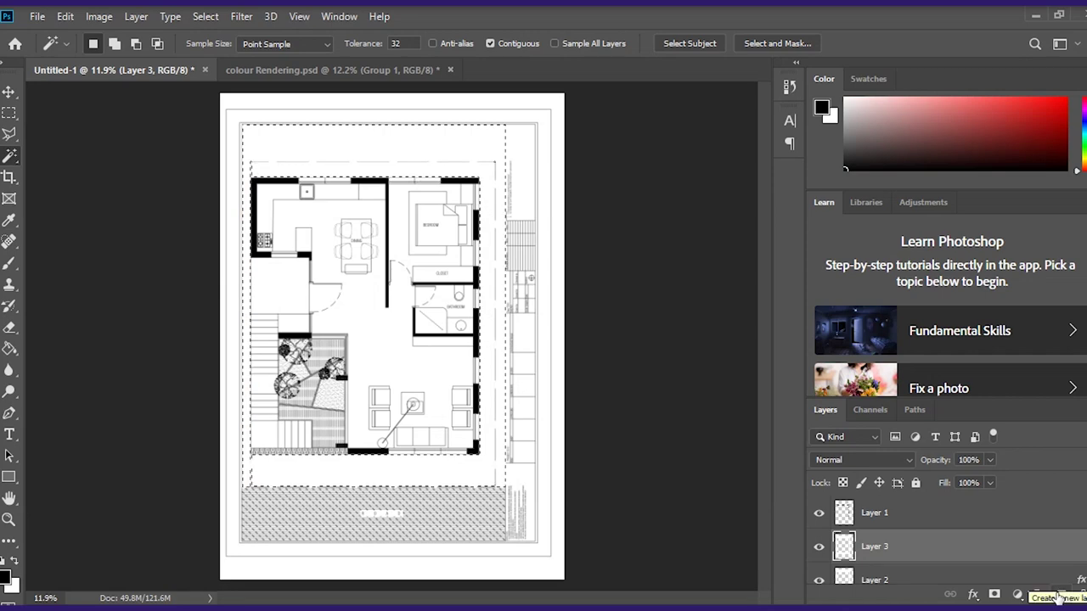
double_click(946, 552)
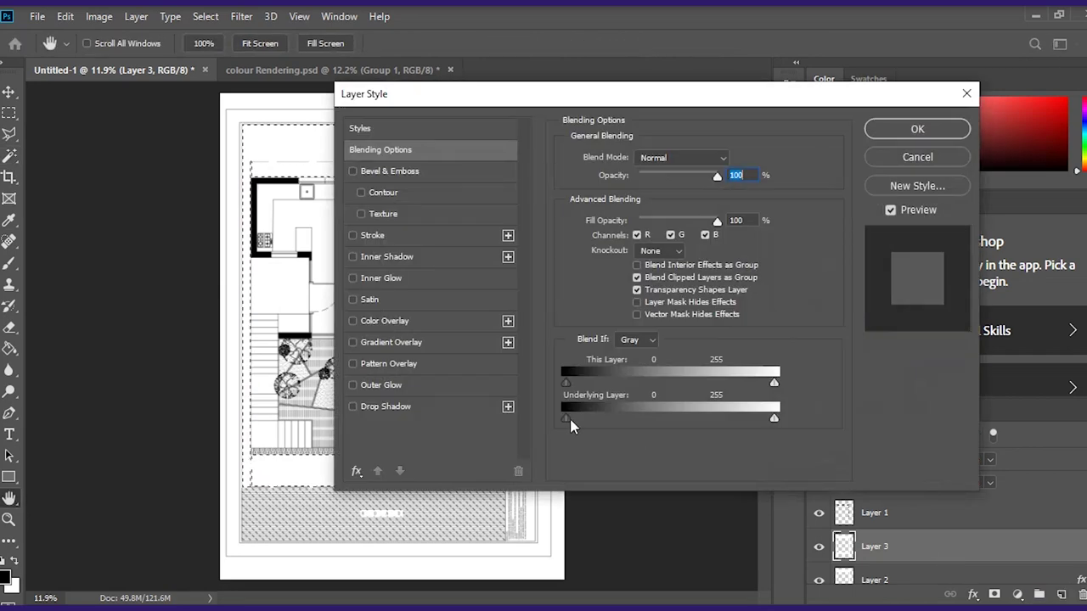
click(406, 362)
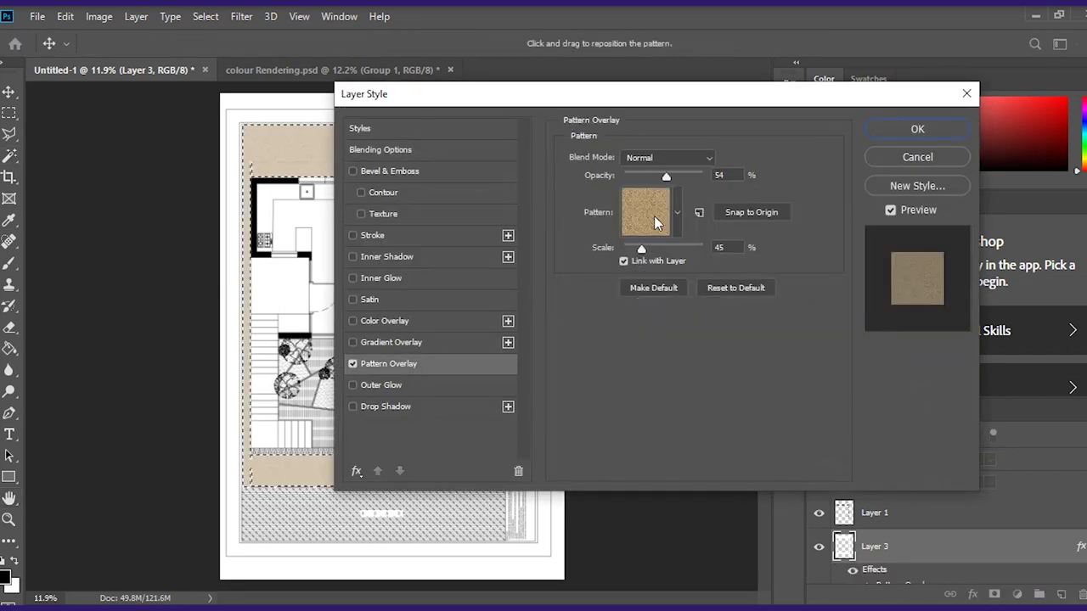
click(677, 210)
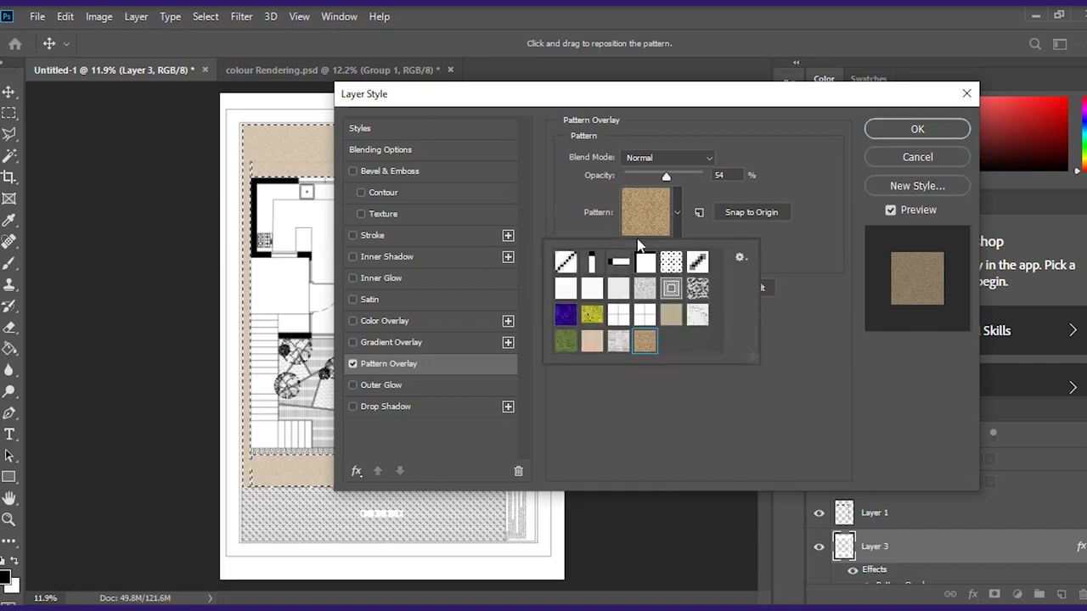
click(566, 342)
drag(615, 103, 795, 102)
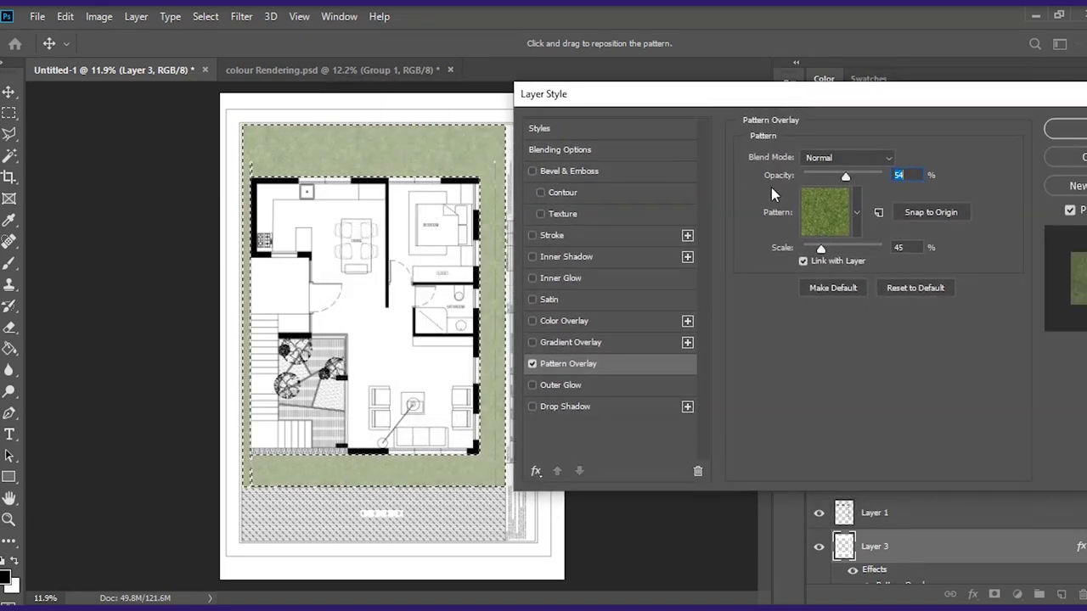
drag(956, 109, 763, 132)
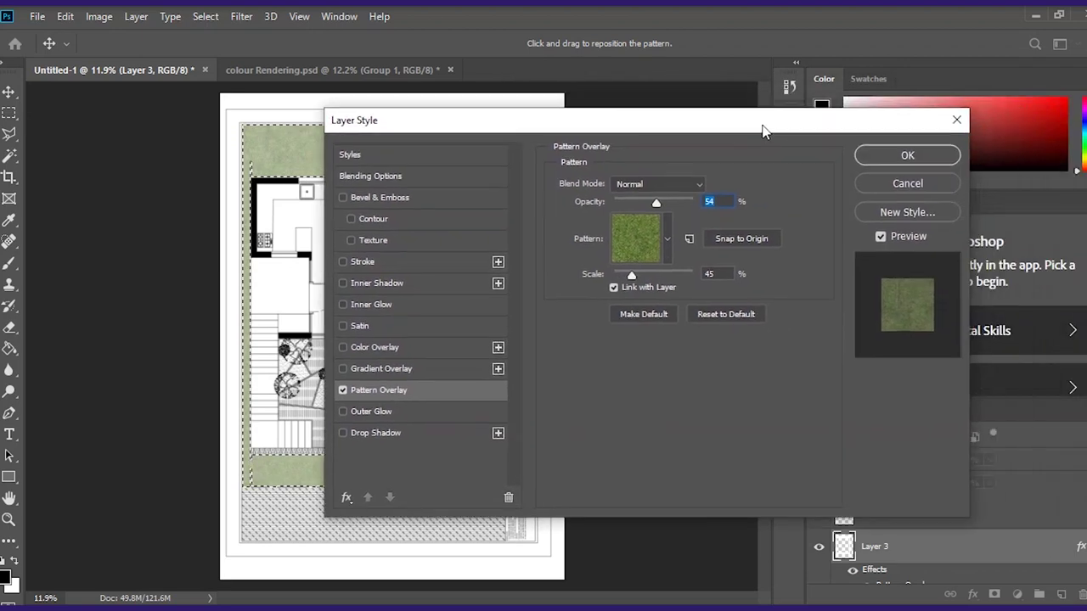
click(887, 153)
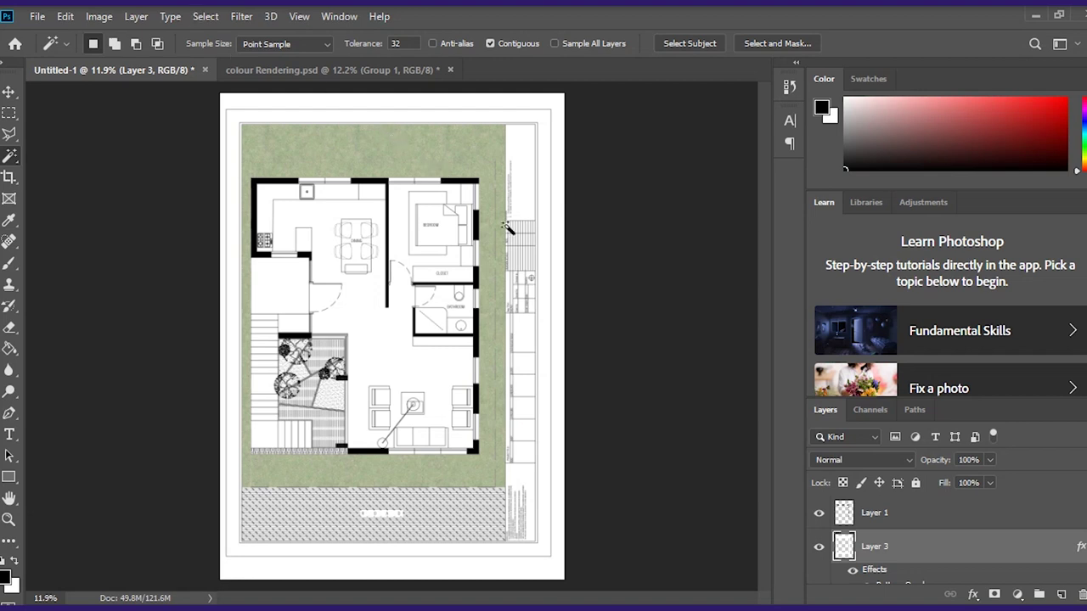
Step: Rename the grass-textured layer, Layer 3, as Grass
double_click(874, 548)
text(Grass)
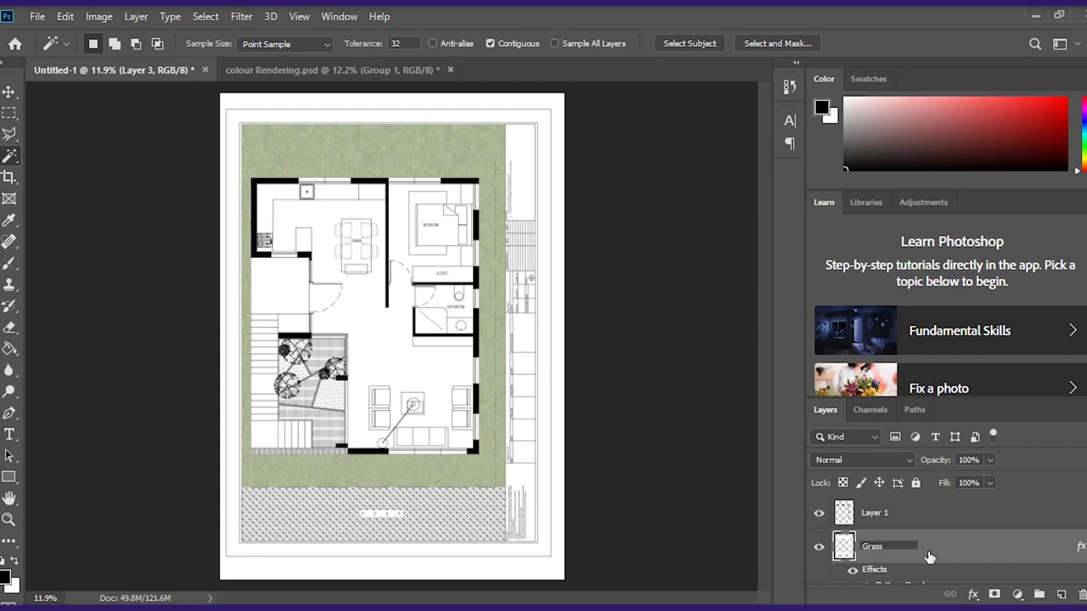
key(Return)
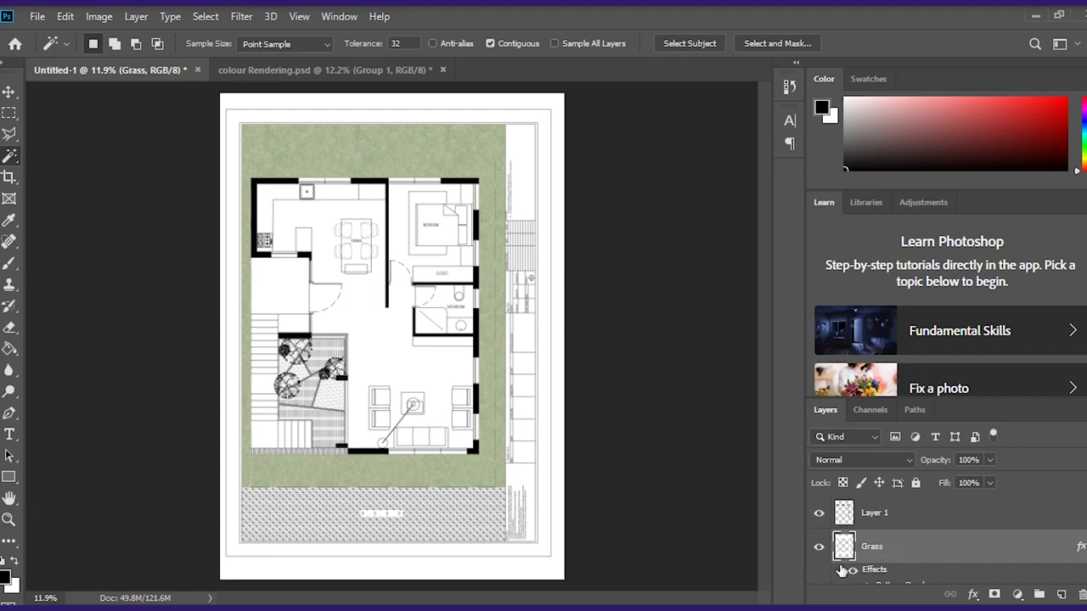
Step: Add a layer mask to the Grass layer and brush black at 28% opacity along the upper yard to reveal the sand
click(993, 595)
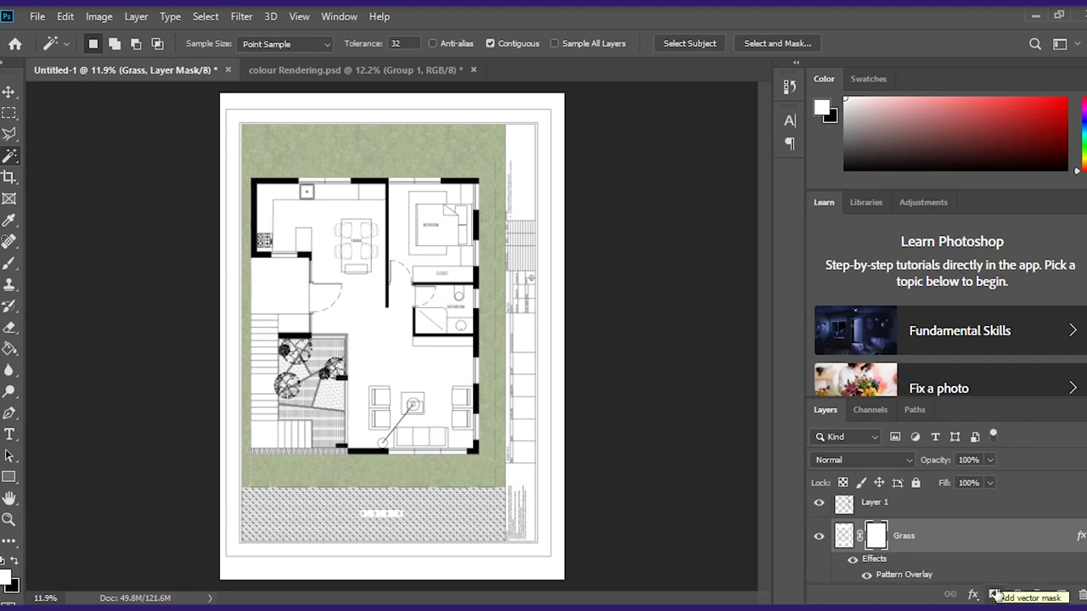
click(8, 266)
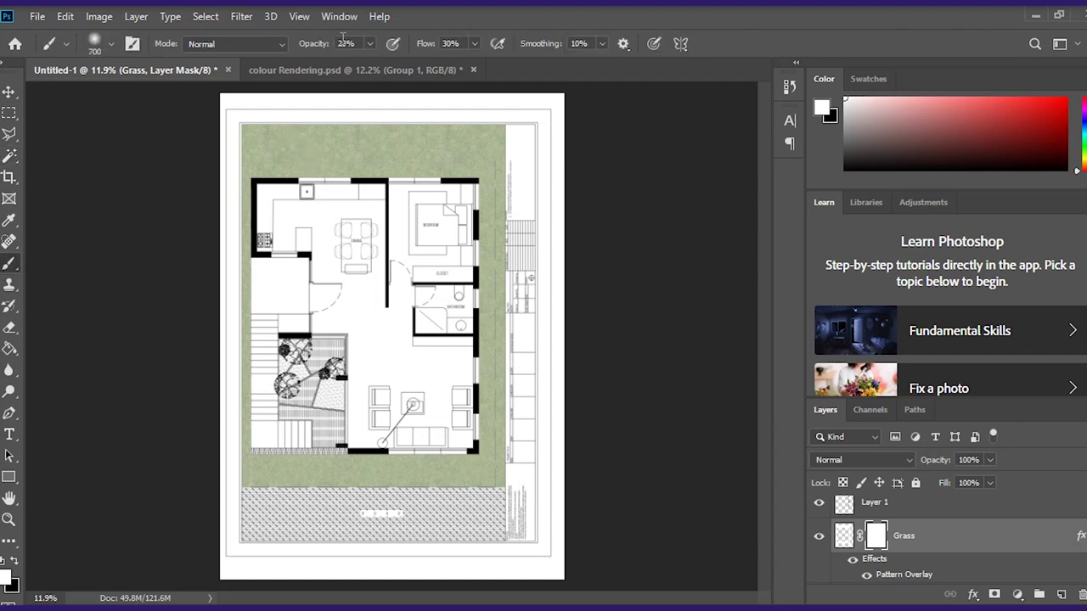
scroll(325, 219, down, 2)
scroll(298, 145, up, 3)
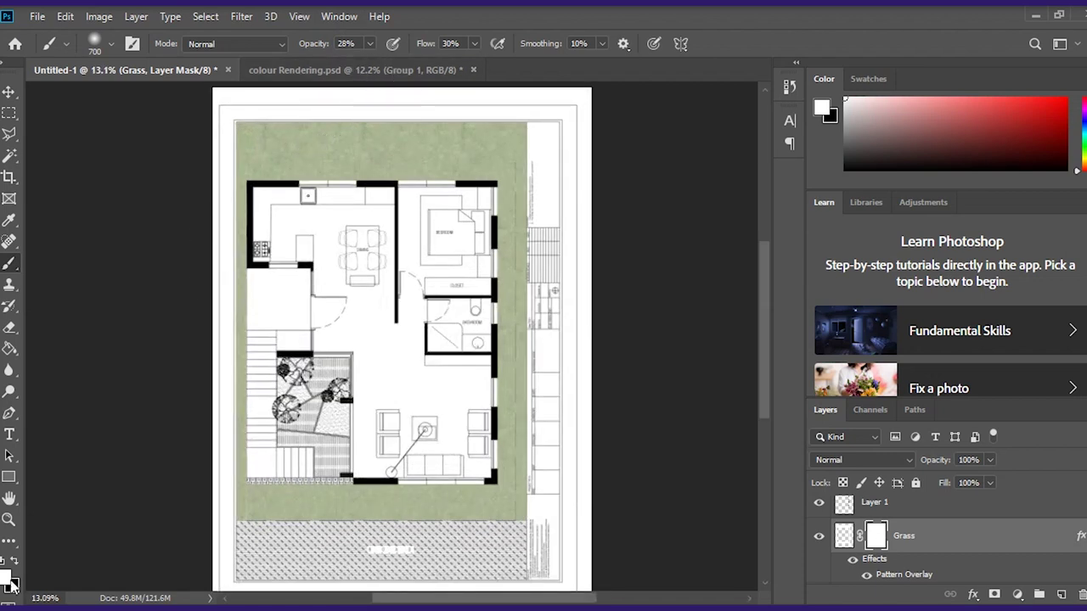
key(x)
scroll(301, 111, up, 2)
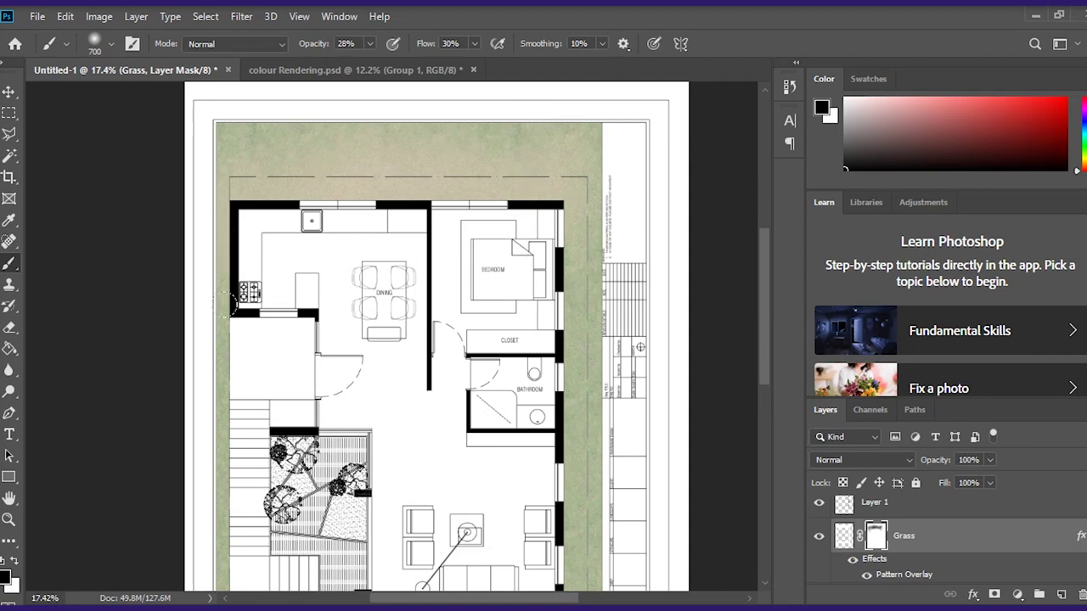
Step: Continue brushing black on the Grass mask along the side and lower yard strips to blend sand into the grass
scroll(483, 124, down, 3)
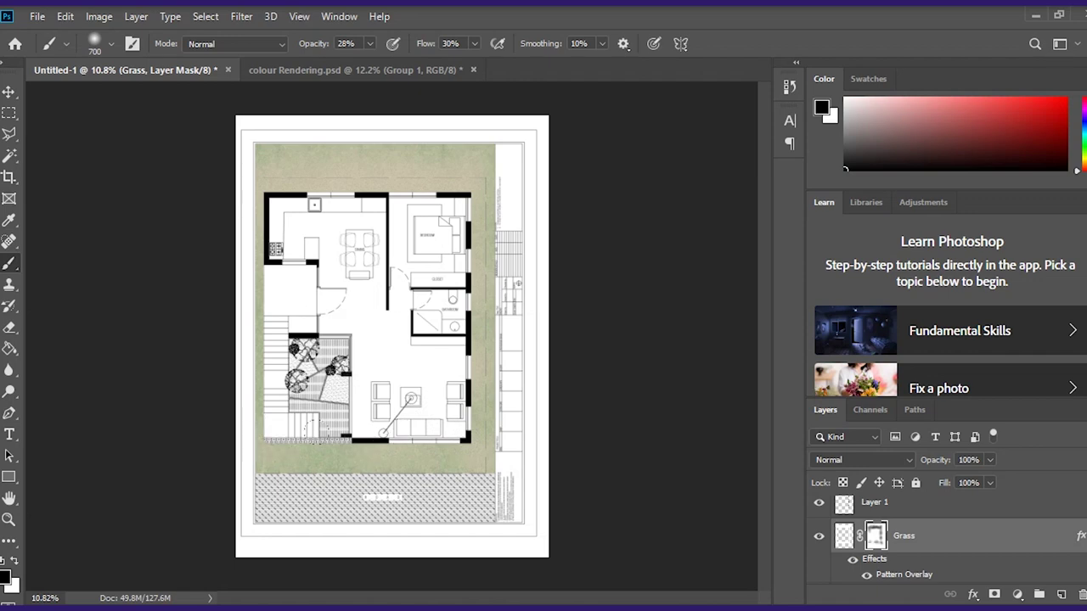
scroll(386, 465, up, 5)
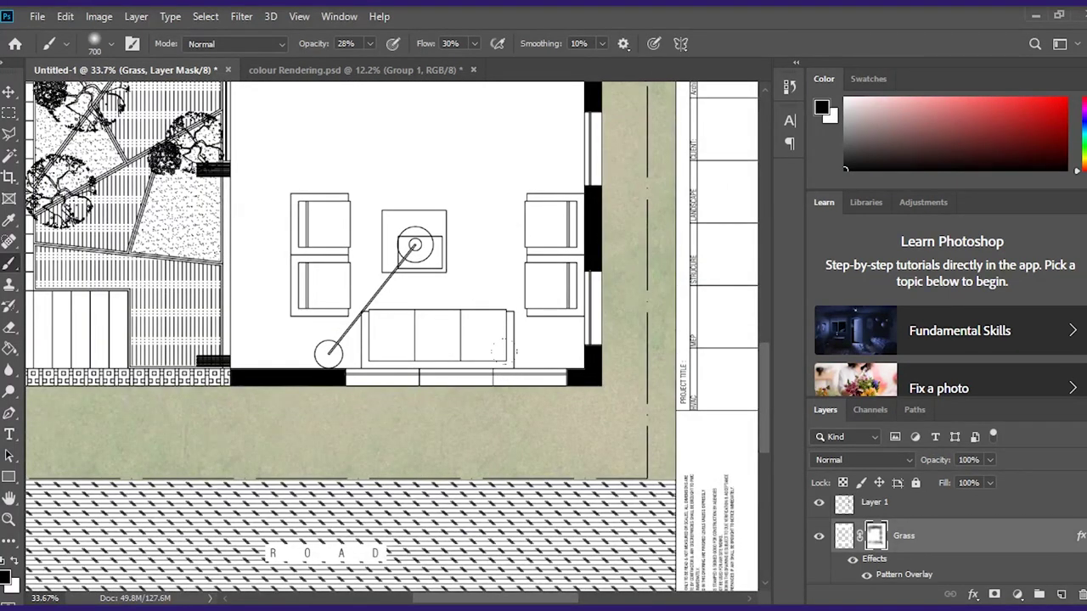
scroll(529, 292, down, 3)
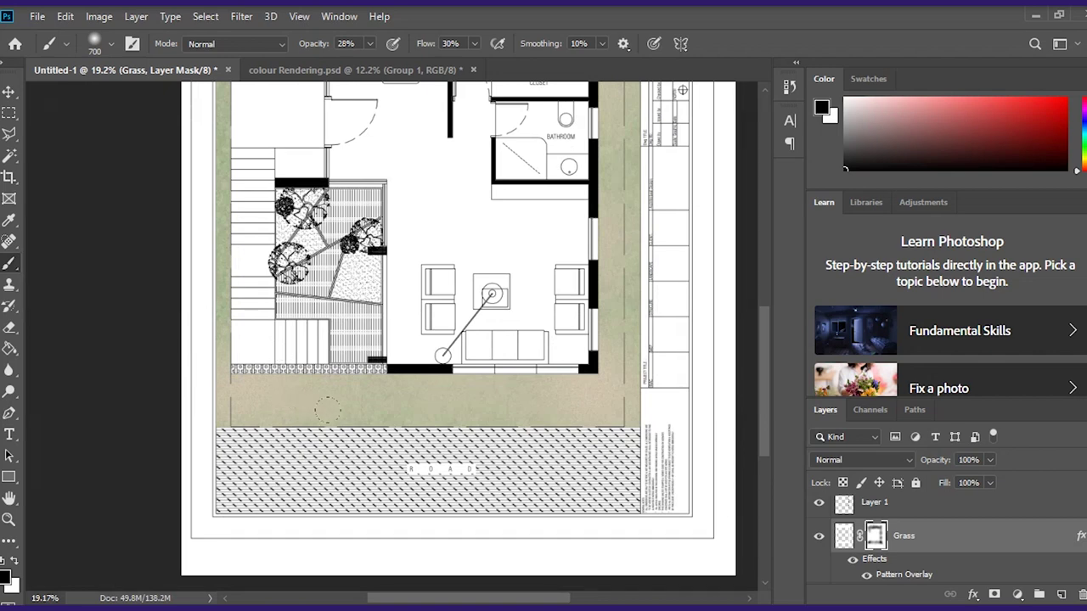
scroll(406, 409, down, 4)
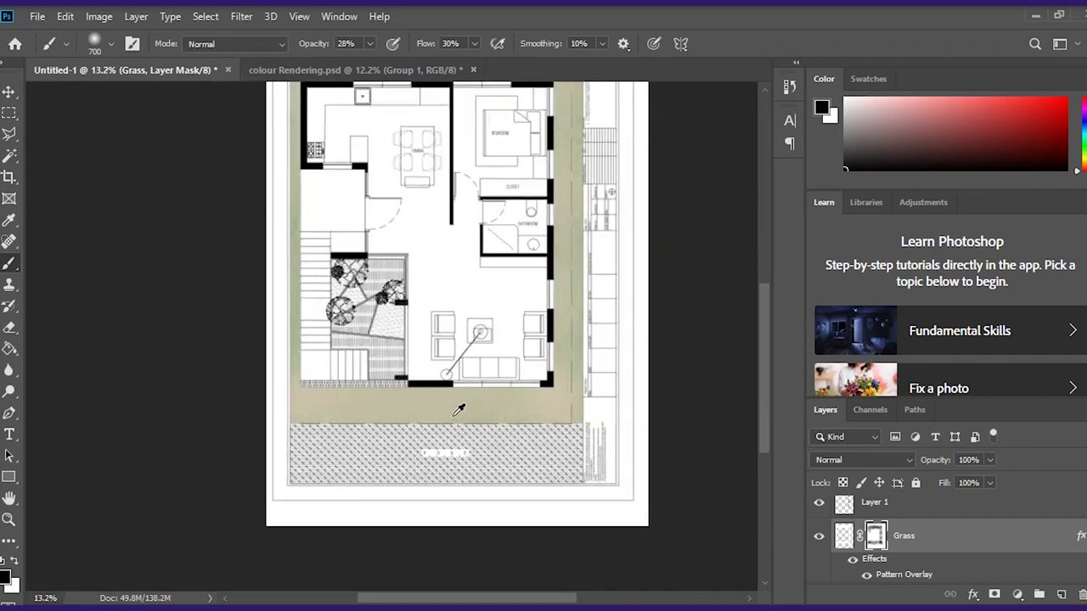
scroll(383, 181, up, 5)
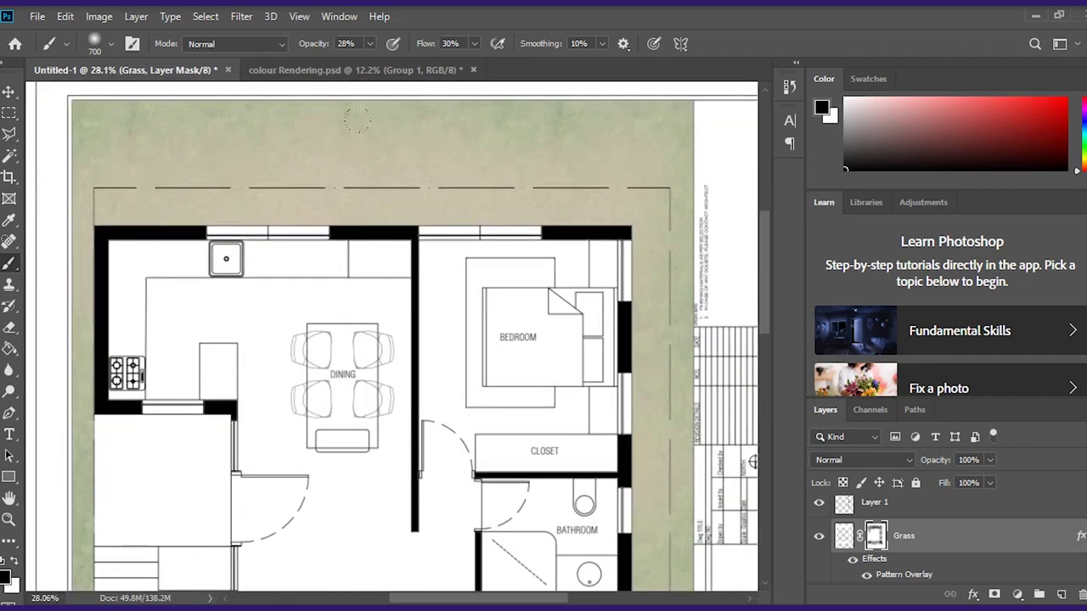
Step: Brush white on the Grass mask to restore grass patches in the yard above the house
key(x)
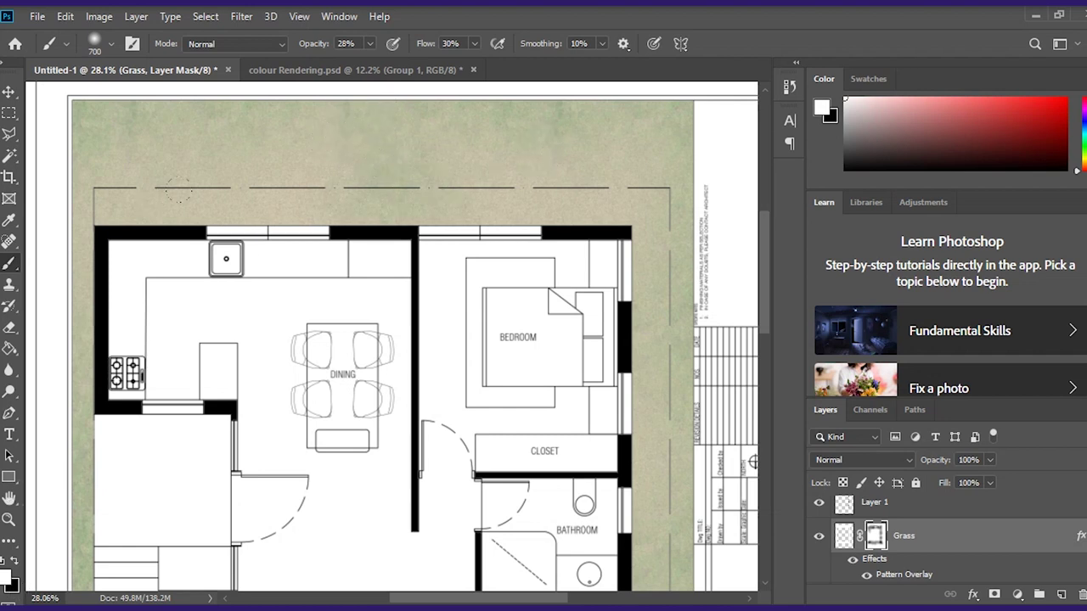
scroll(493, 206, down, 3)
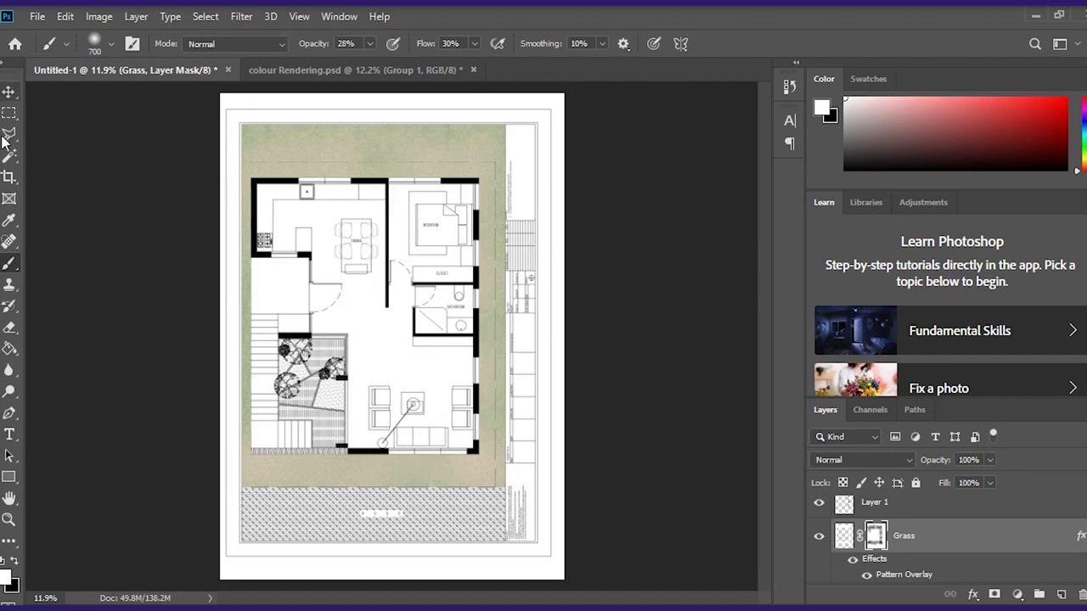
click(7, 95)
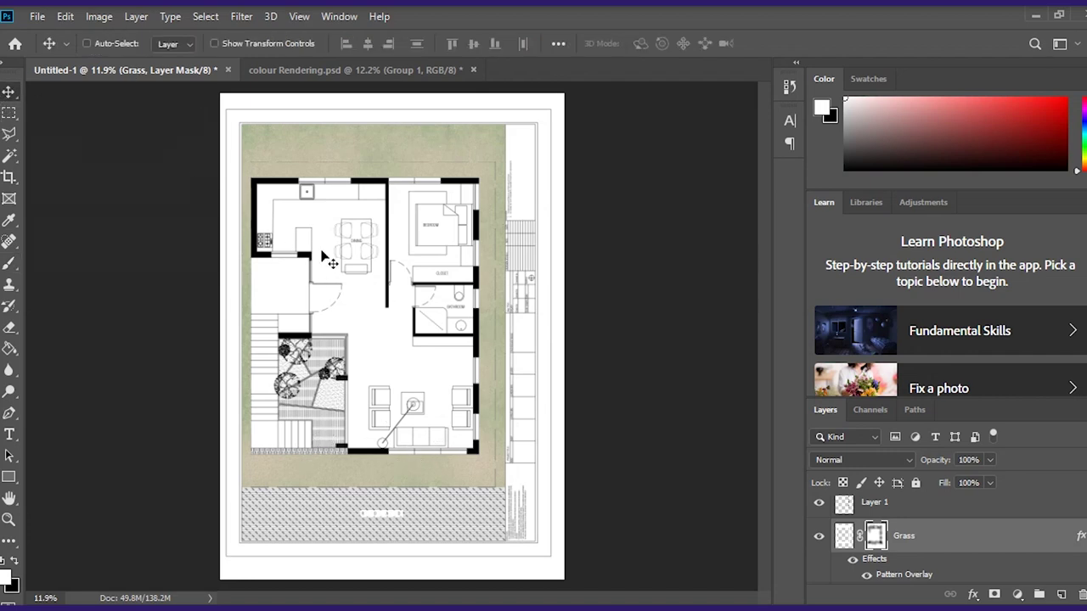
scroll(450, 346, down, 1)
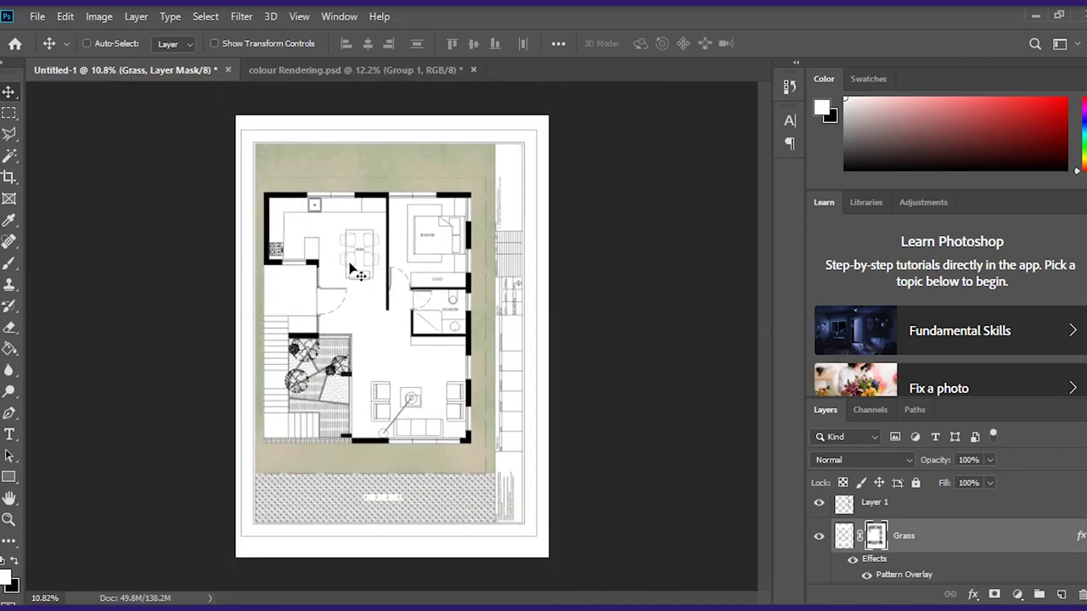
Step: Make a Magic Wand selection of the connected dining, living and bedroom floor on the plan layer, 0
click(10, 155)
scroll(957, 534, down, 4)
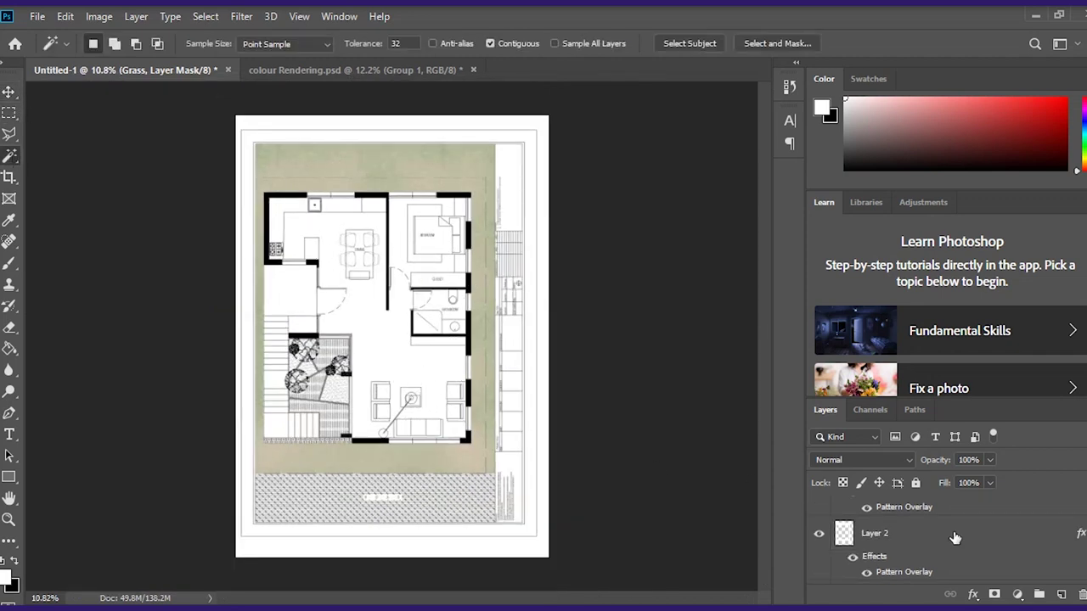
click(880, 539)
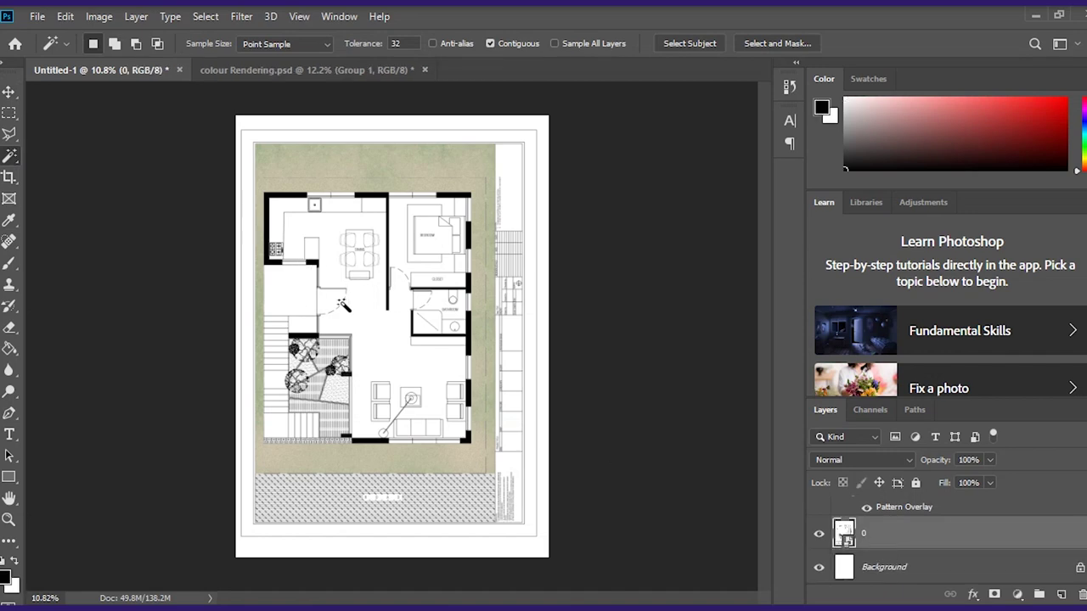
click(365, 312)
Step: Subtract the bedroom floor up to its doorway from the selection with the Rectangular Marquee tool
scroll(365, 323, up, 4)
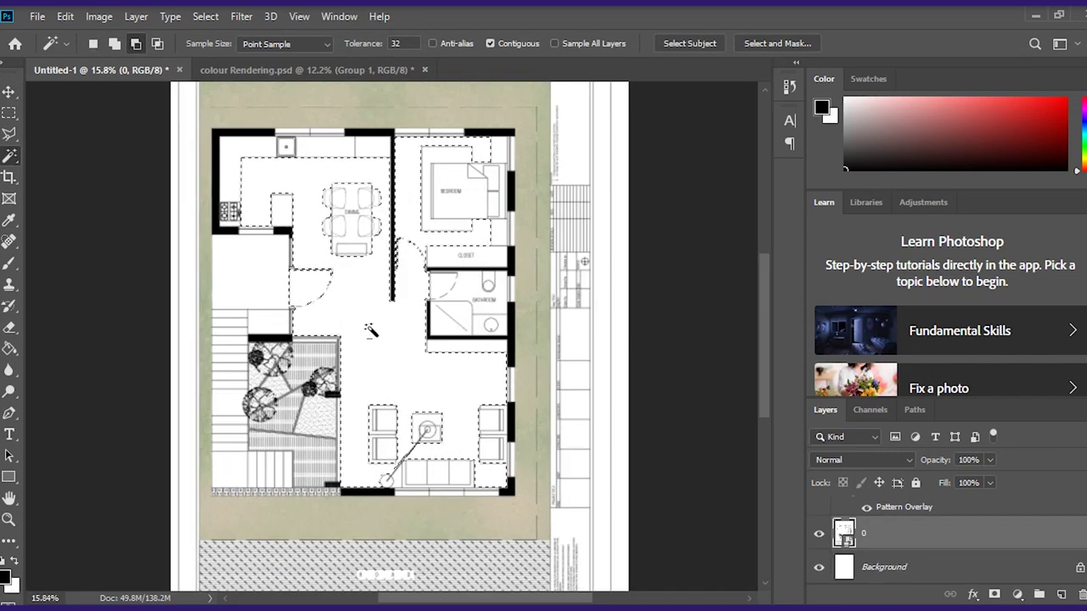
scroll(365, 323, down, 2)
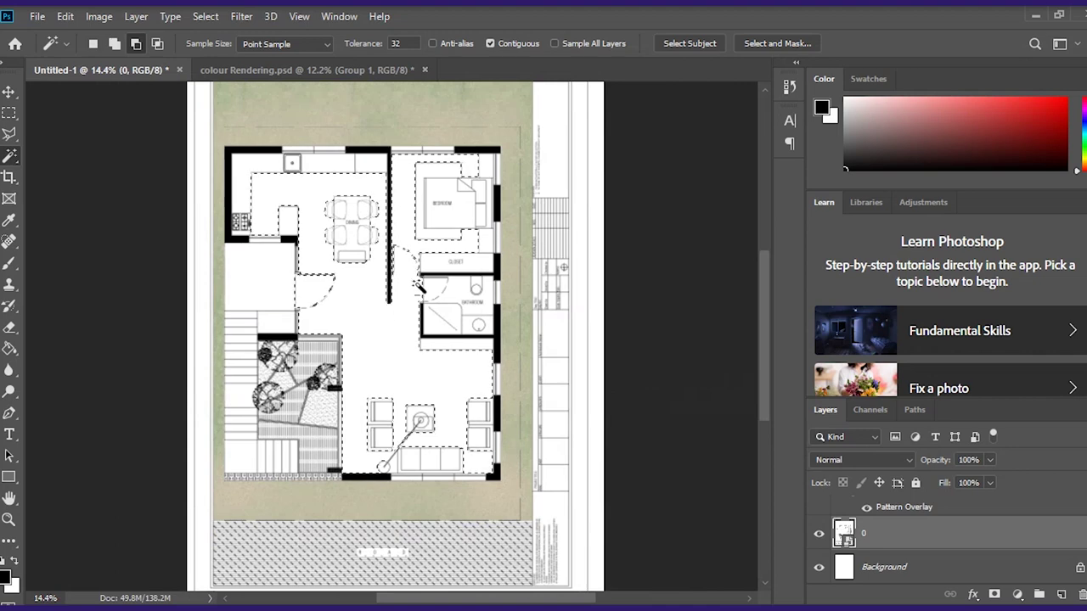
scroll(433, 312, up, 4)
scroll(433, 312, down, 1)
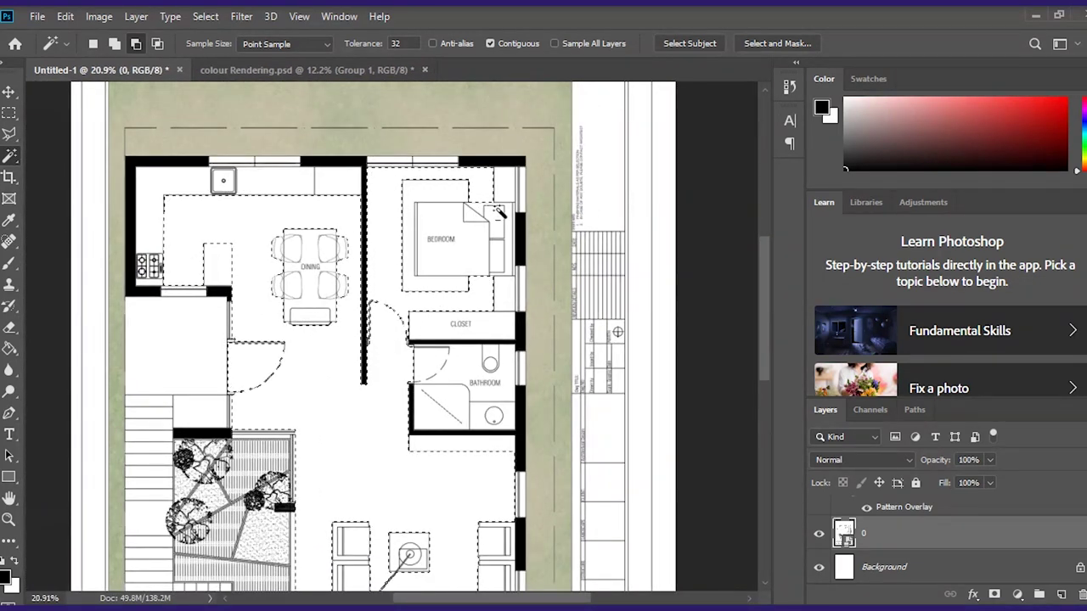
scroll(399, 255, down, 1)
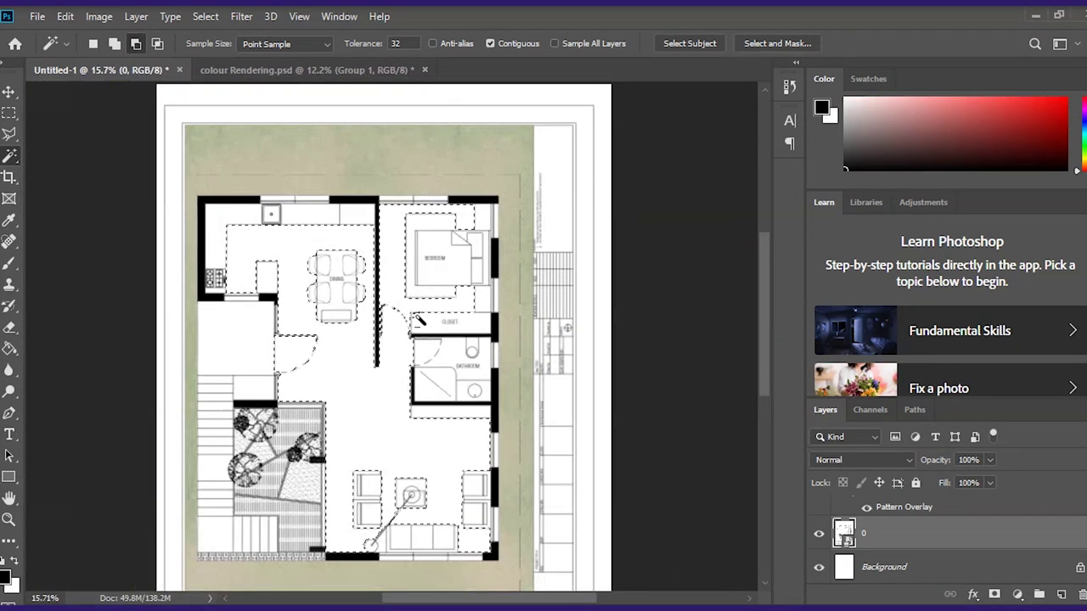
scroll(280, 271, up, 3)
scroll(301, 201, down, 1)
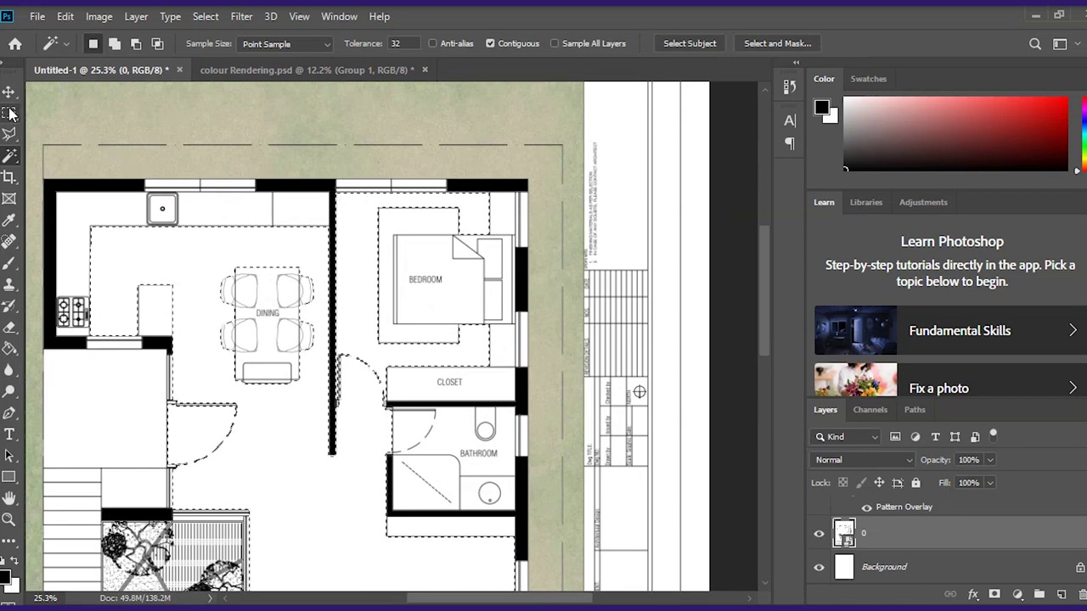
scroll(348, 382, up, 4)
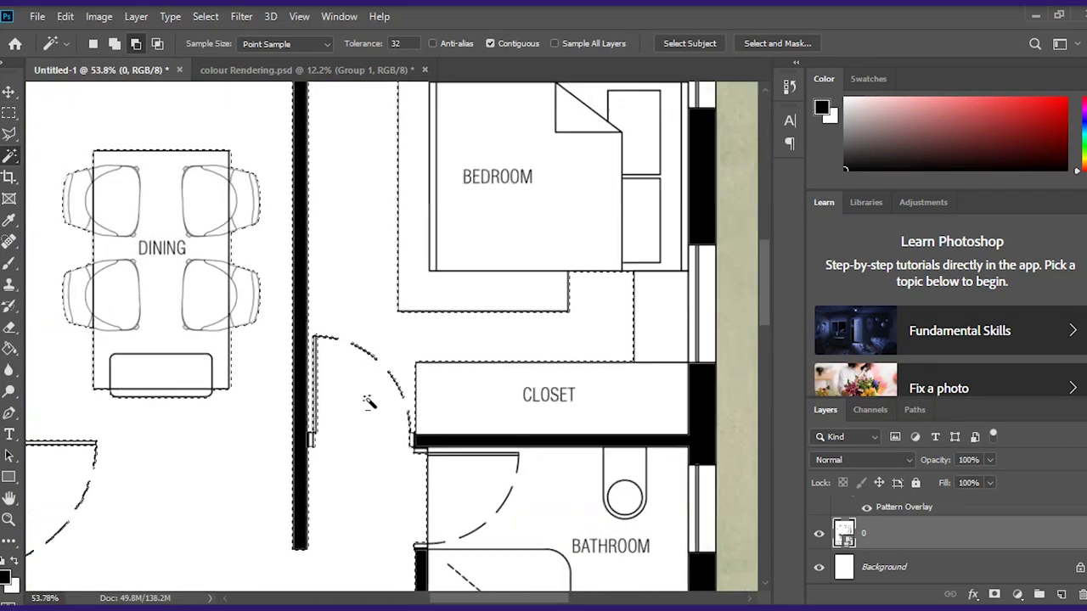
scroll(347, 382, down, 4)
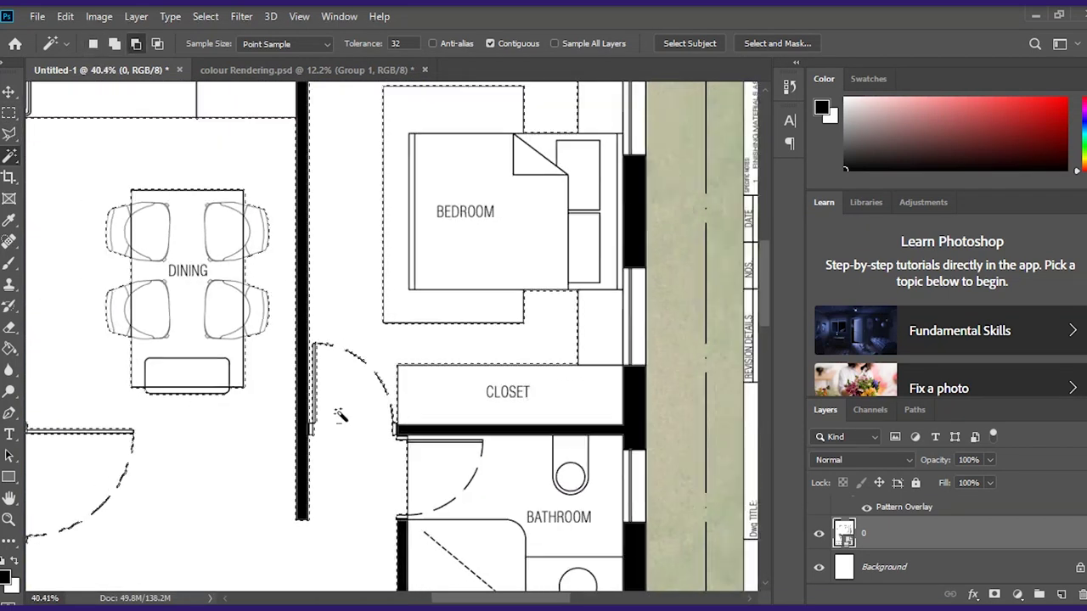
scroll(473, 293, down, 1)
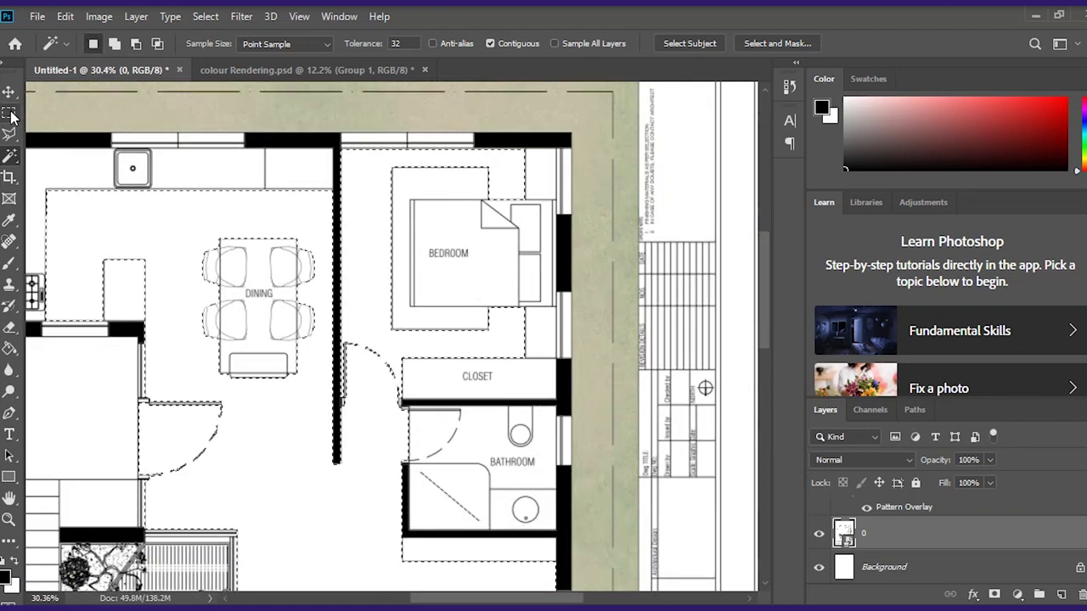
click(8, 113)
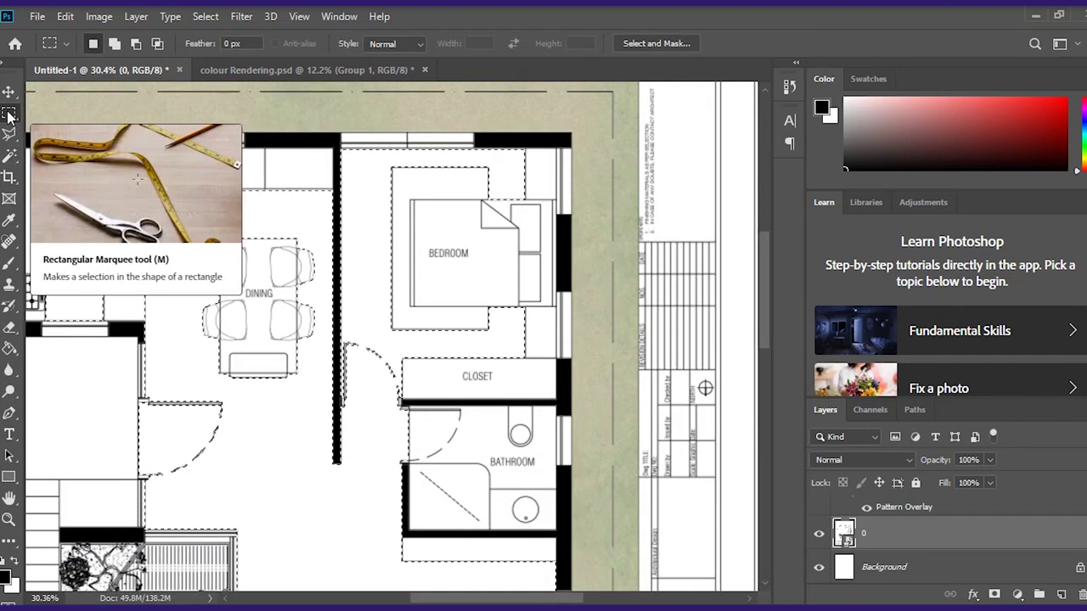
key(shift)
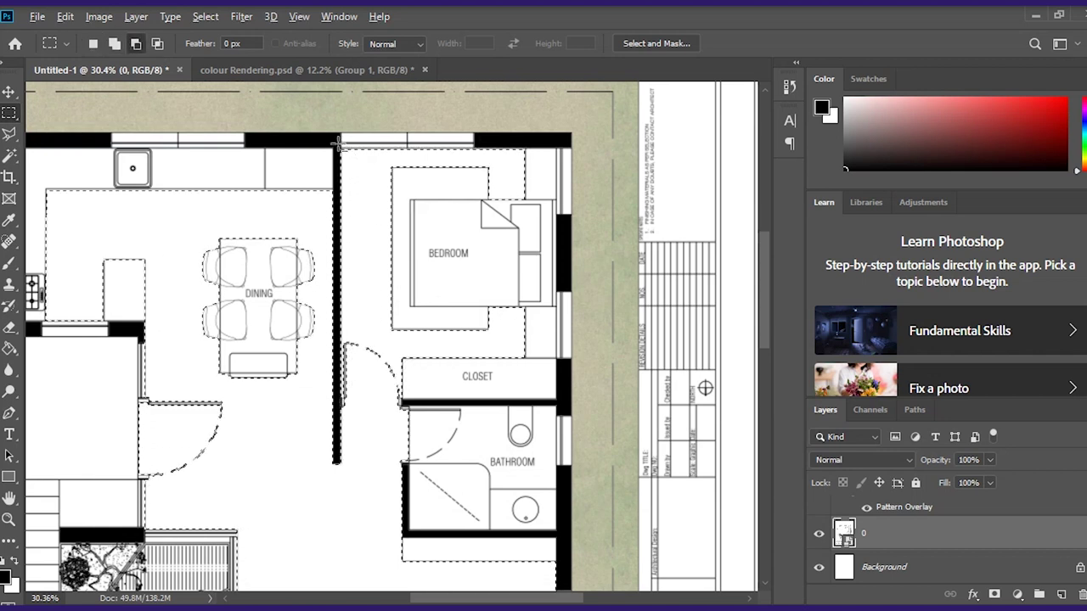
drag(339, 144, 562, 409)
scroll(368, 419, up, 5)
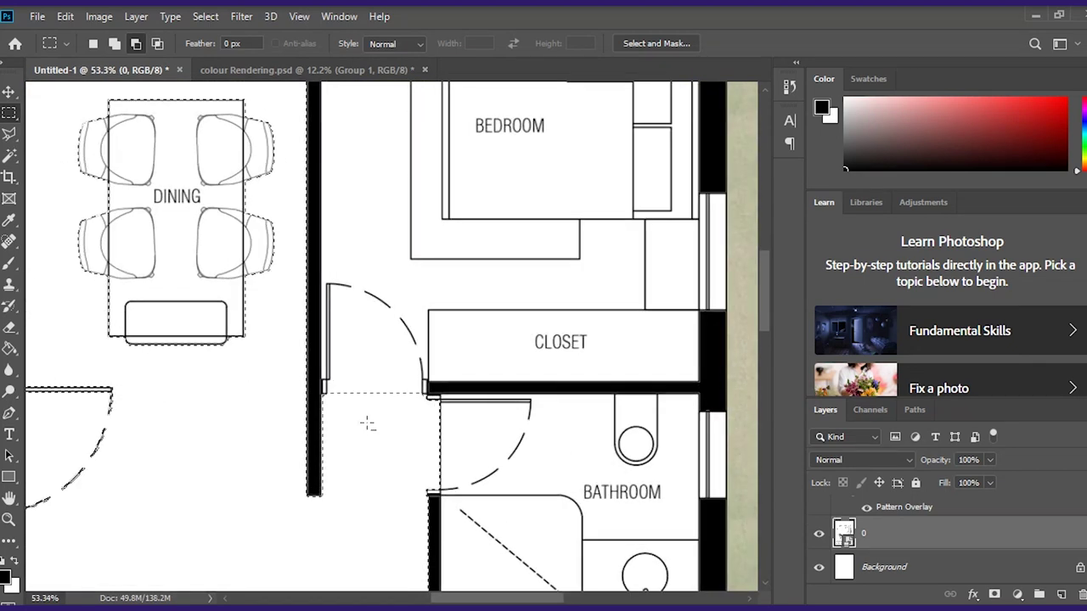
scroll(289, 387, down, 5)
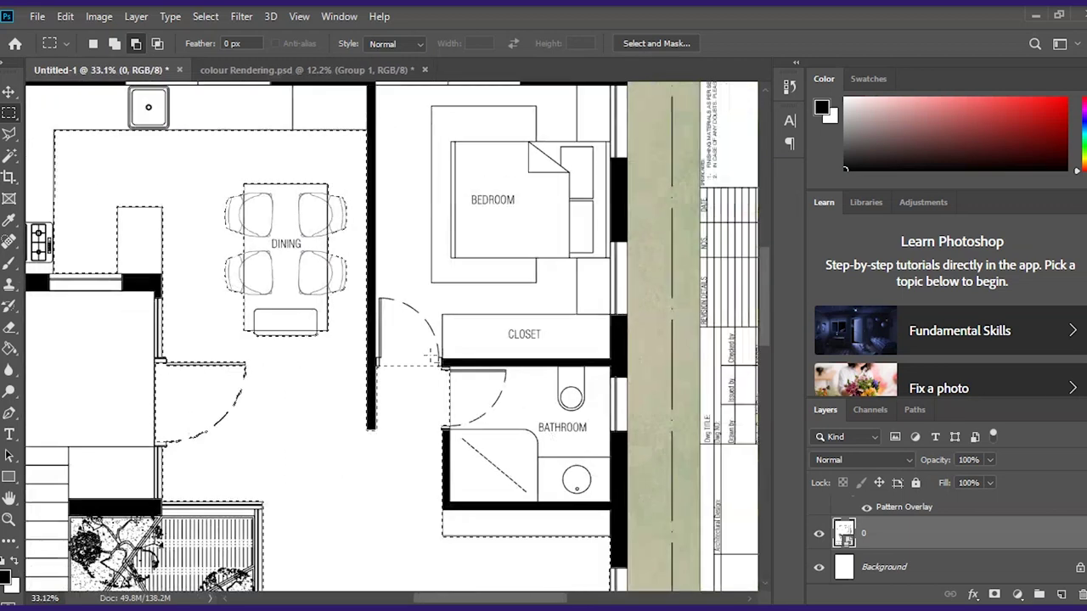
scroll(289, 388, down, 2)
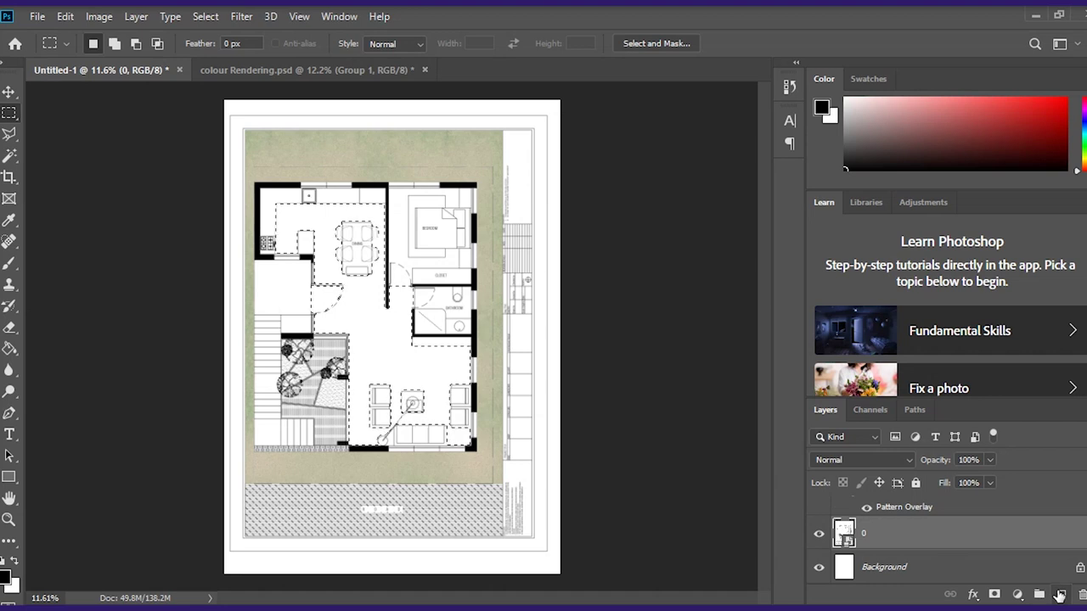
Step: Add a new layer above layer 0 for the selected dining and living floor and give it a white marble Pattern Overlay
click(1059, 594)
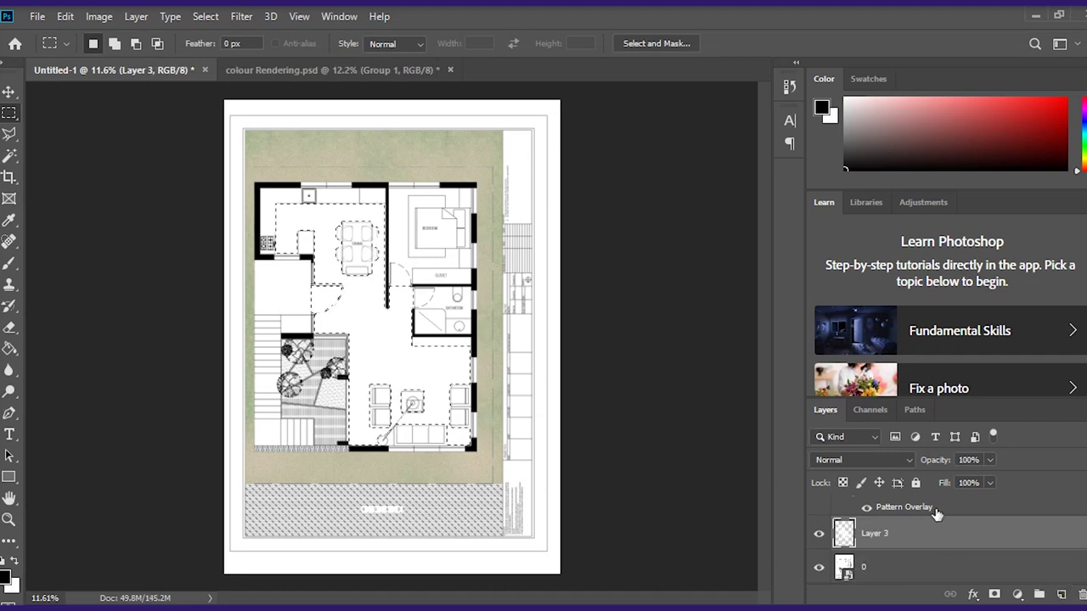
double_click(931, 541)
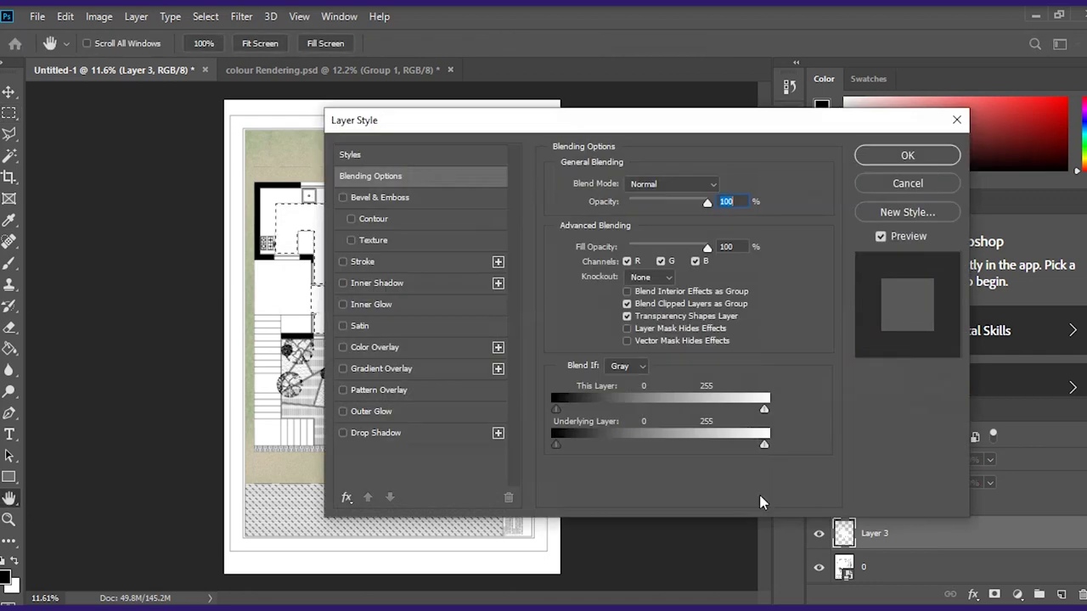
click(377, 389)
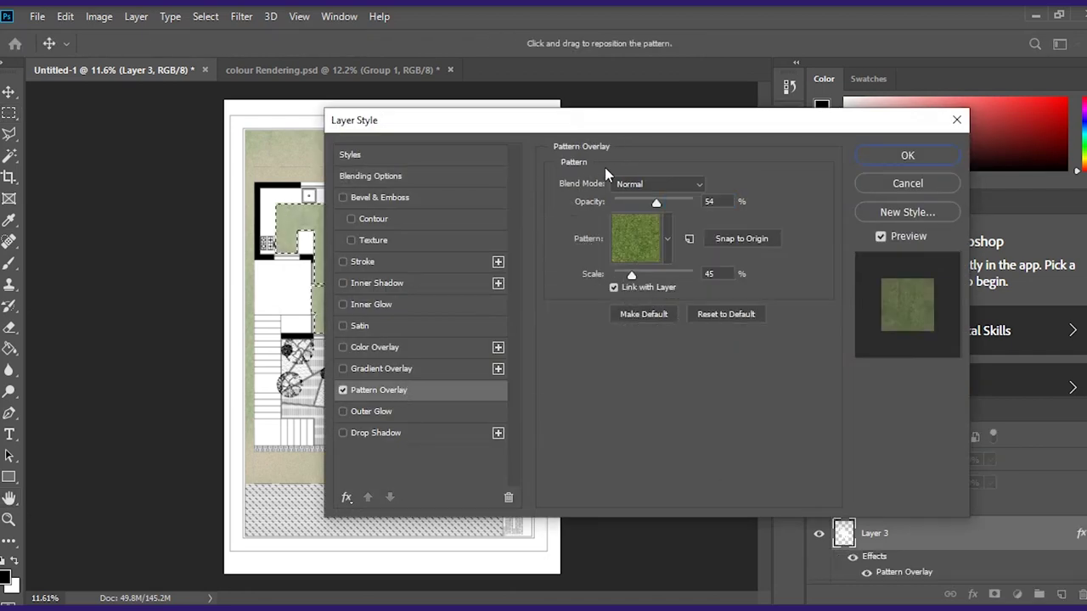
click(667, 238)
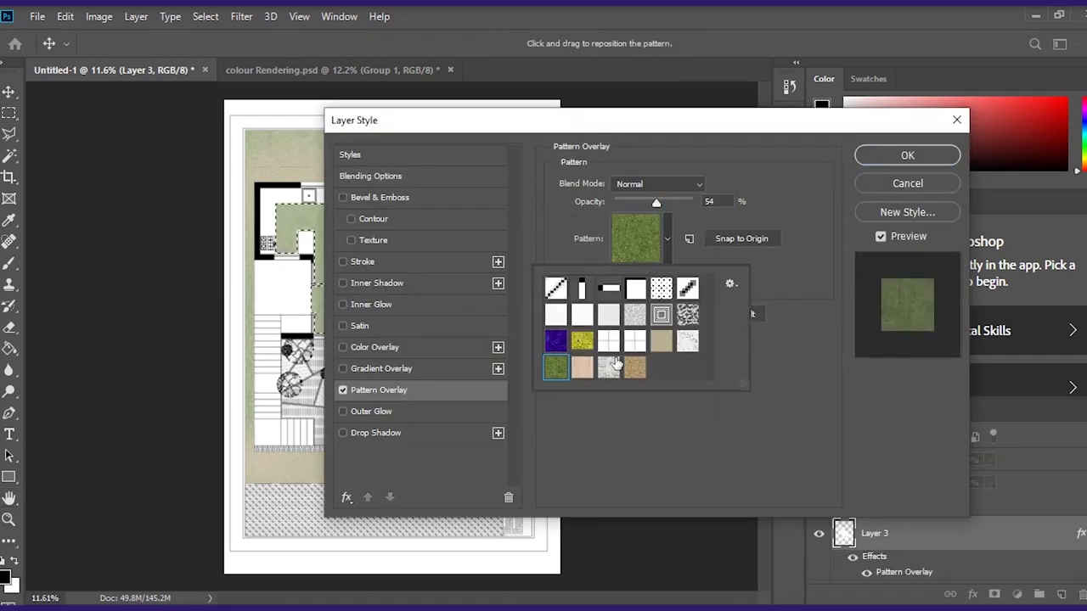
drag(654, 123, 753, 123)
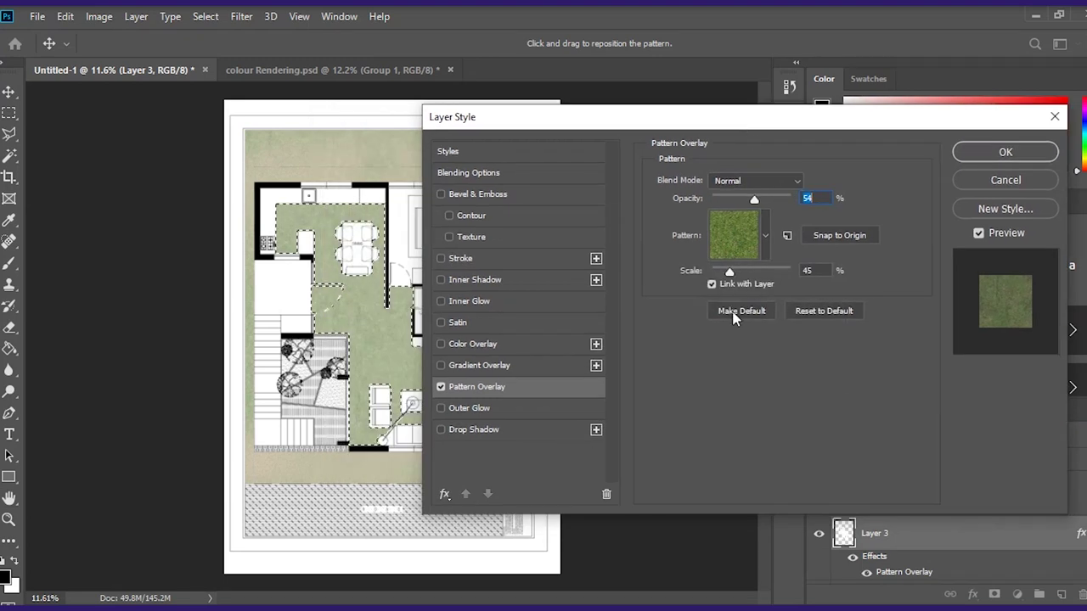
click(765, 237)
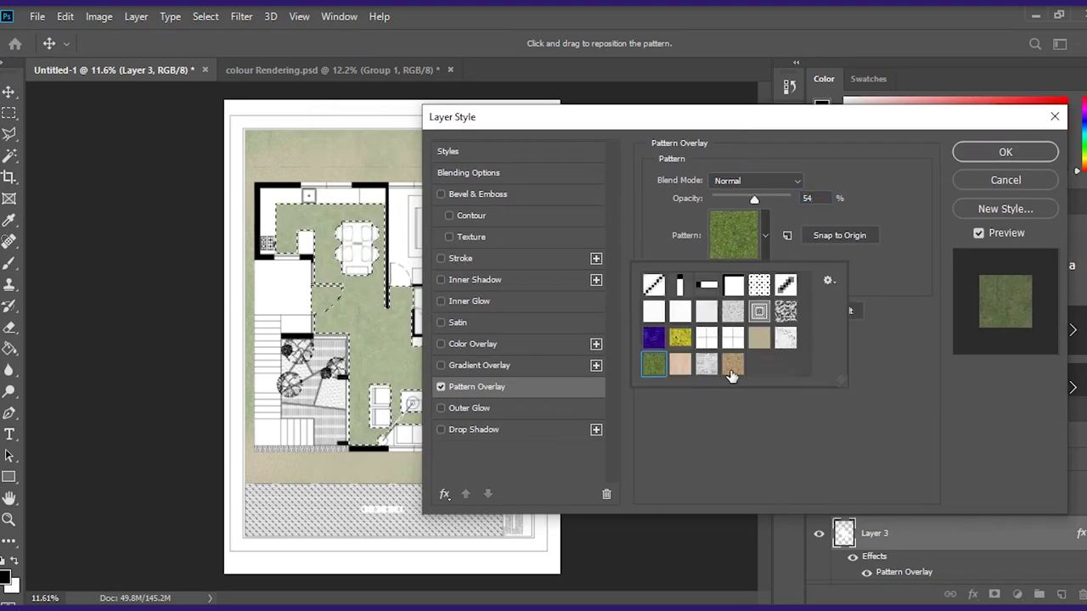
click(784, 338)
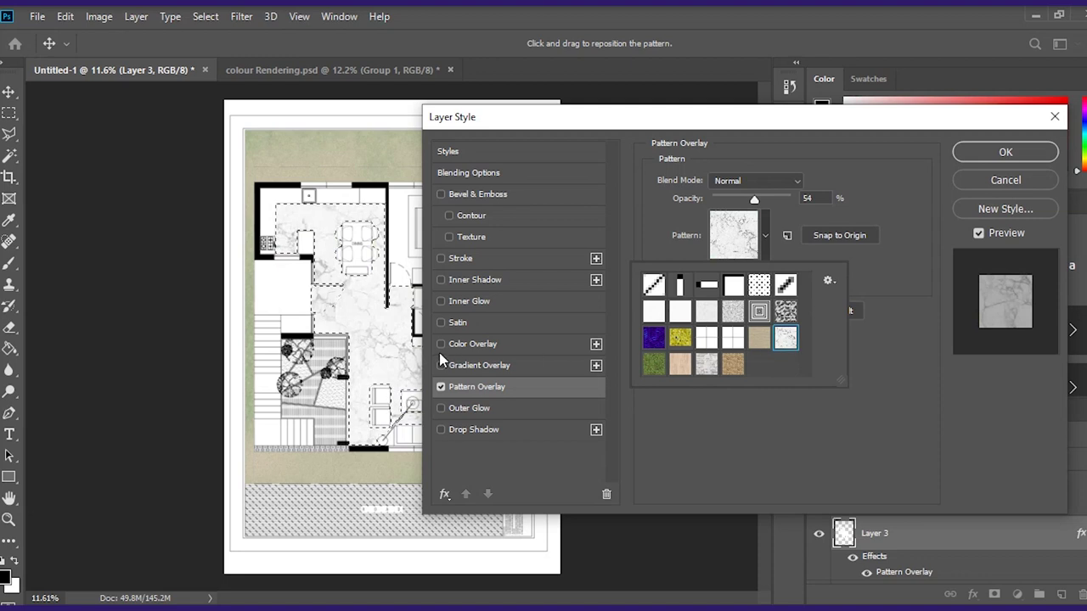
Step: Set the dining and living floor's marble Pattern Overlay to 30% scale and 60% opacity, apply it and clear the selection
click(765, 236)
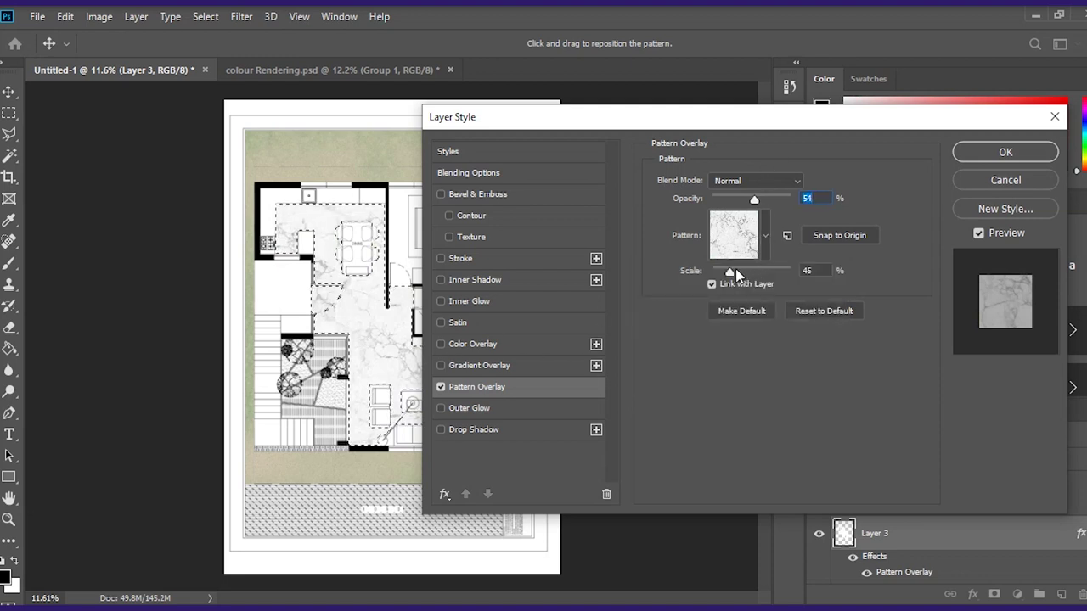
drag(737, 273, 730, 273)
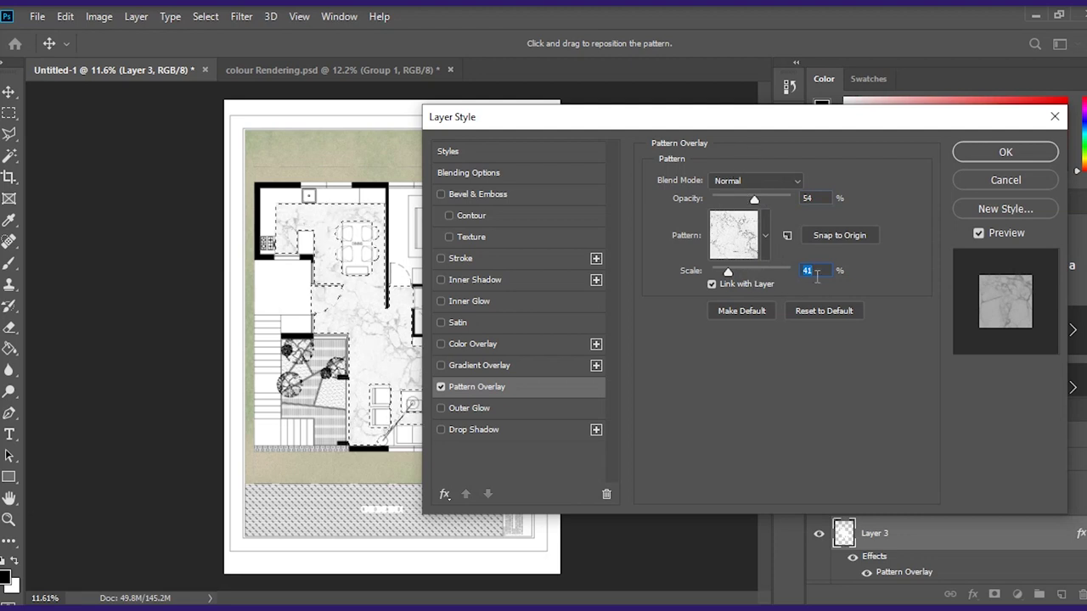
text(30)
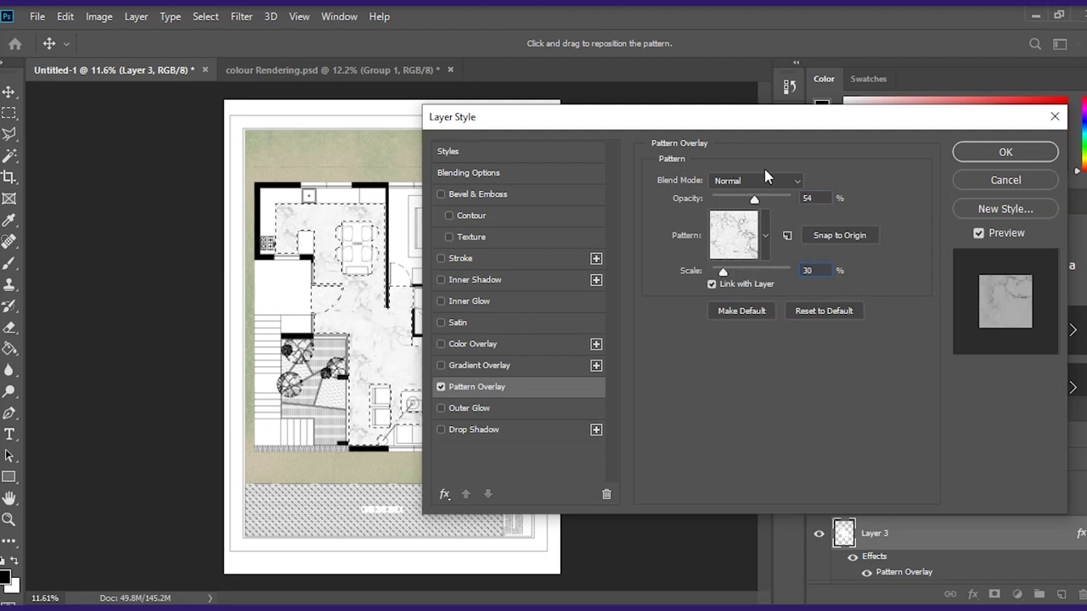
click(806, 198)
text(6)
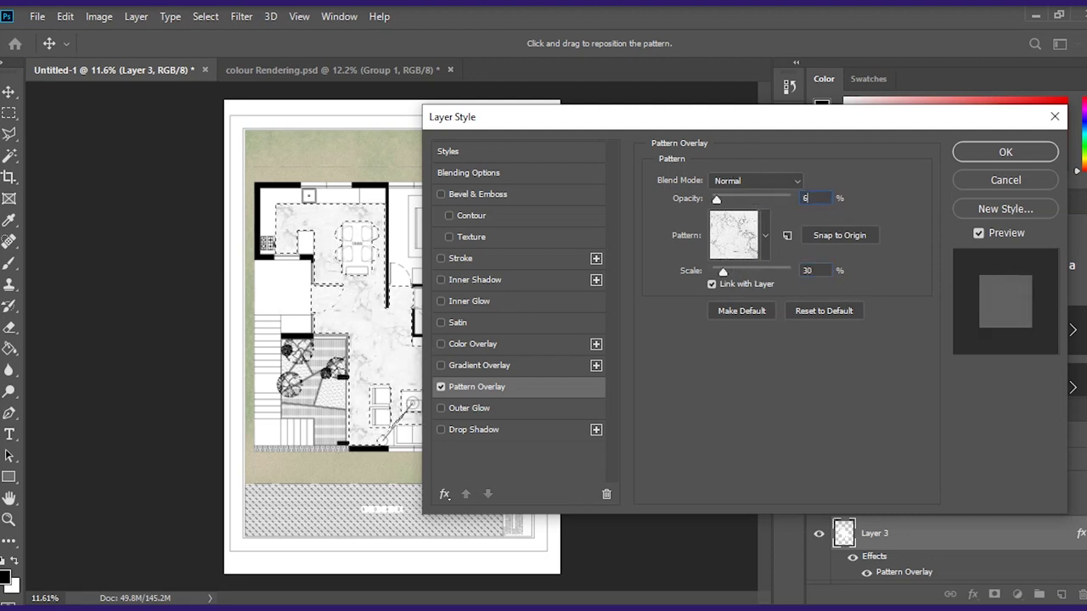
text(0)
click(1005, 152)
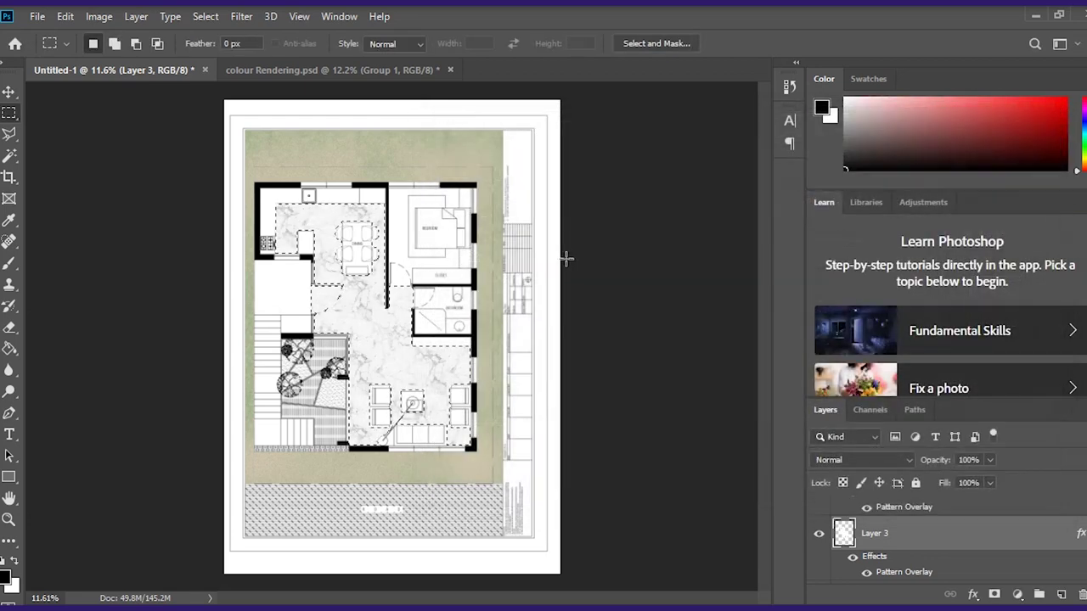
key(ctrl+d)
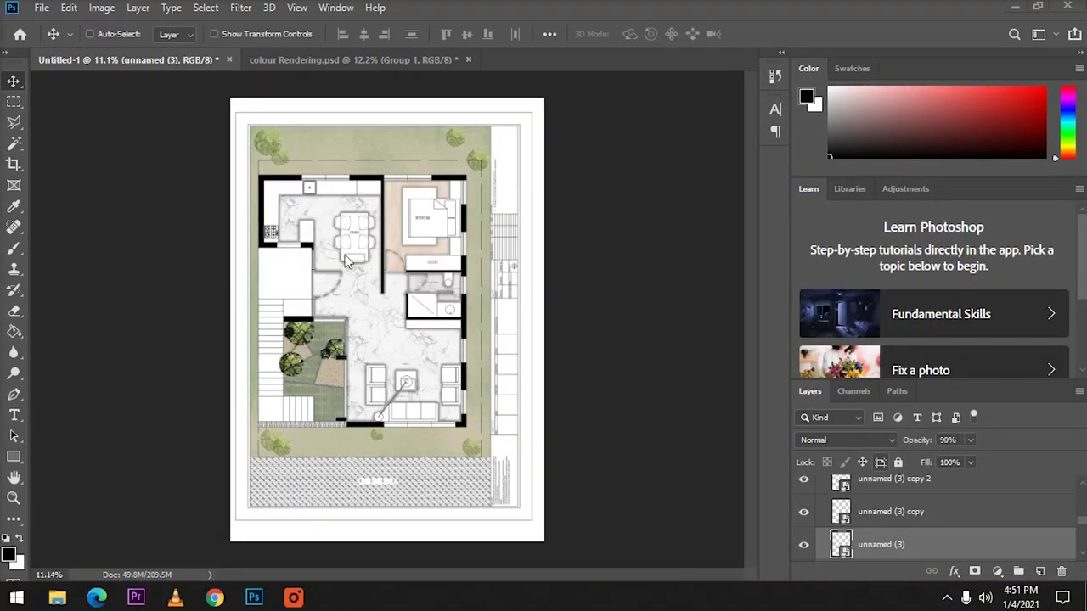
Step: Examine the textured plan's room floors, furniture shadows, courtyard and planted yard up close, and review the whole sheet
scroll(390, 254, up, 4)
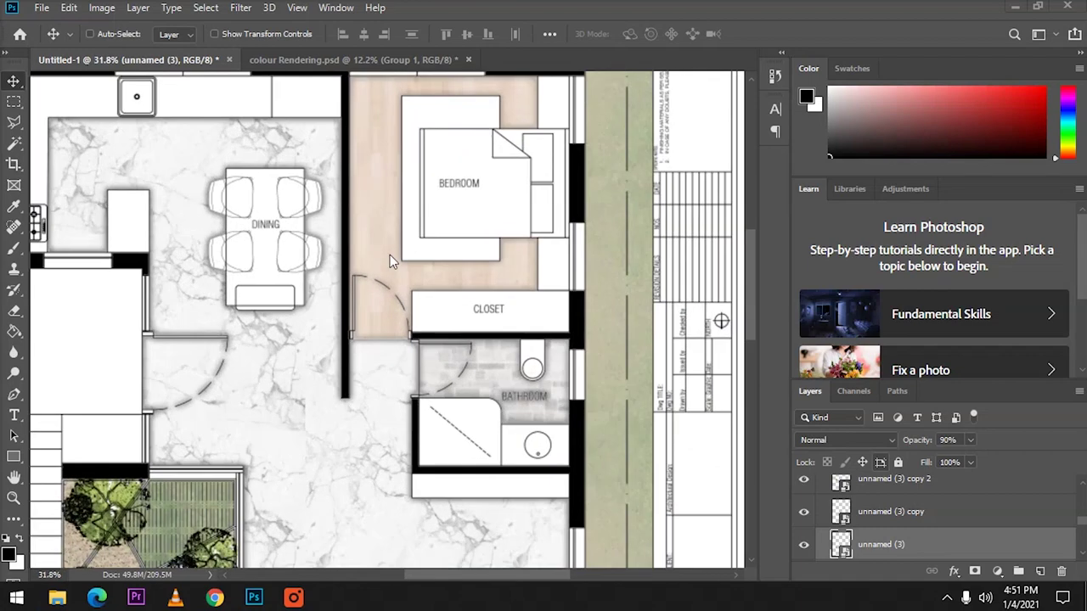
scroll(444, 218, down, 3)
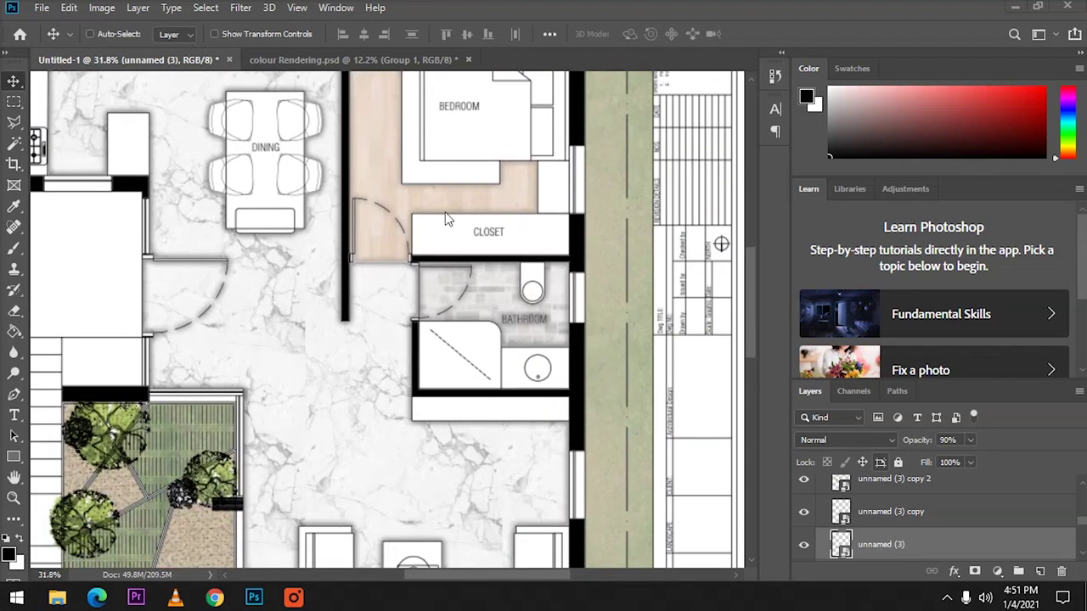
scroll(242, 369, down, 2)
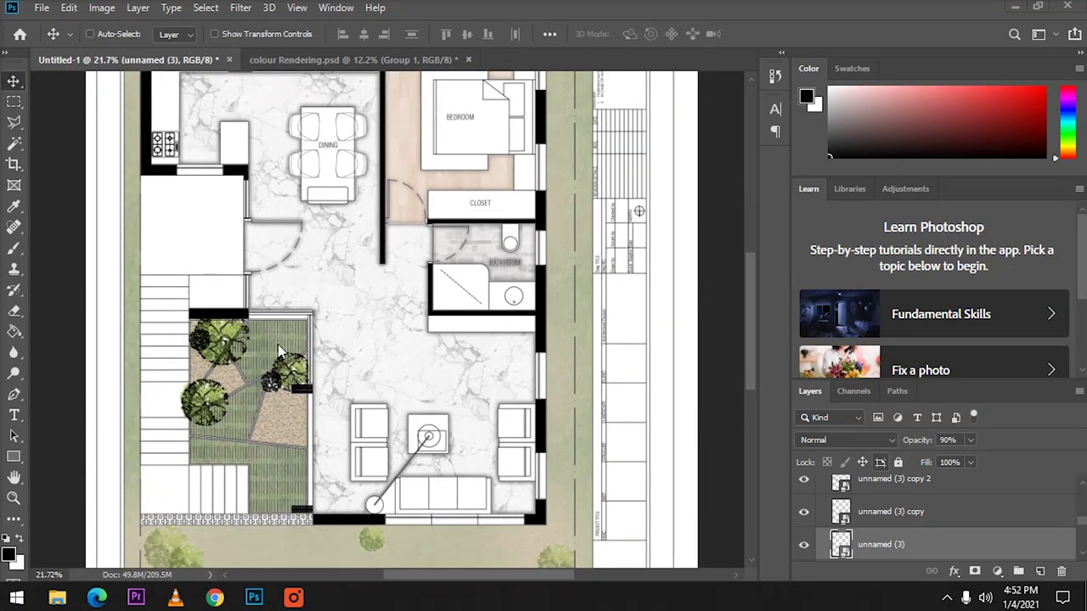
scroll(307, 401, down, 2)
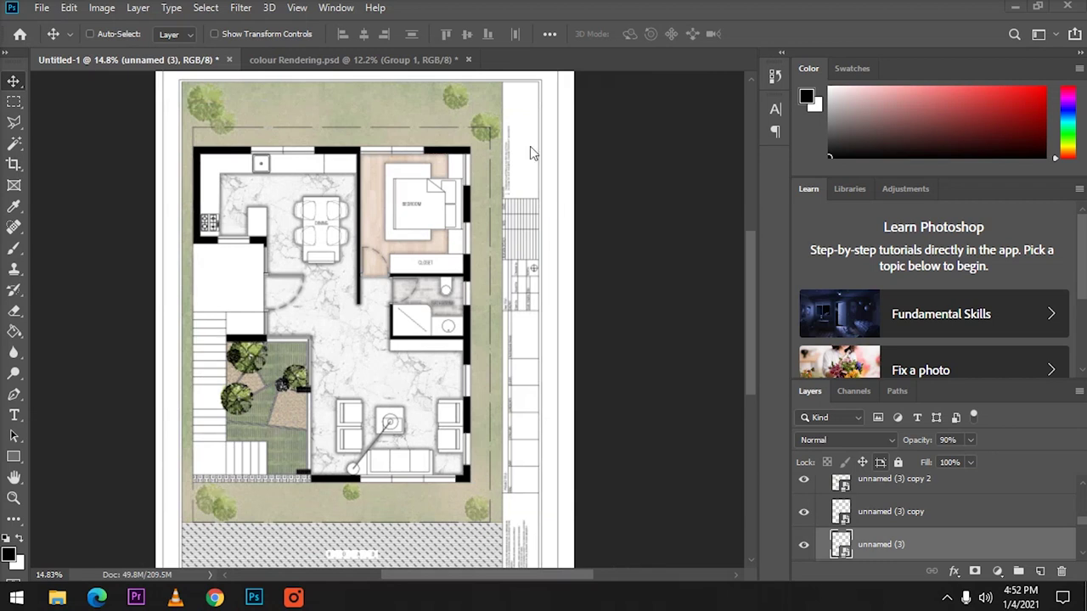
scroll(364, 270, down, 2)
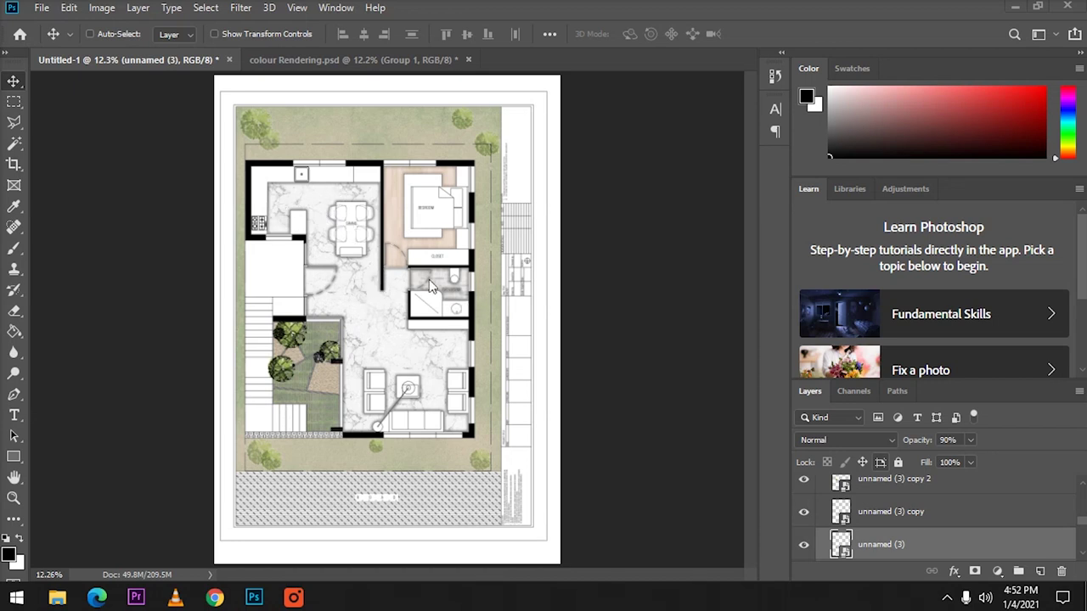
key(ctrl+minus)
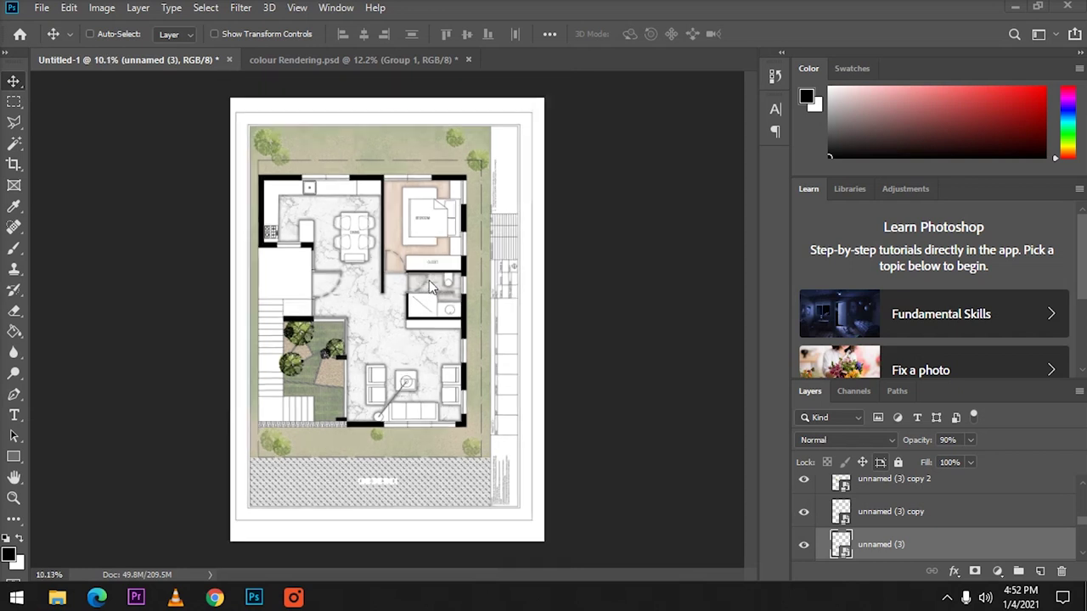